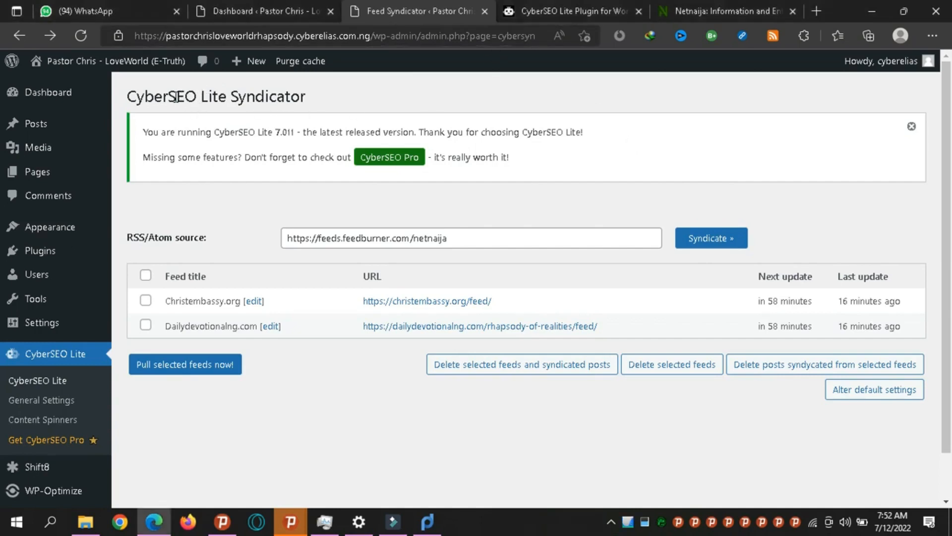
# Search the WordPress plugin directory for 'cyberseo' from Plugins > Add New.
pyautogui.doubleClick(176, 97)
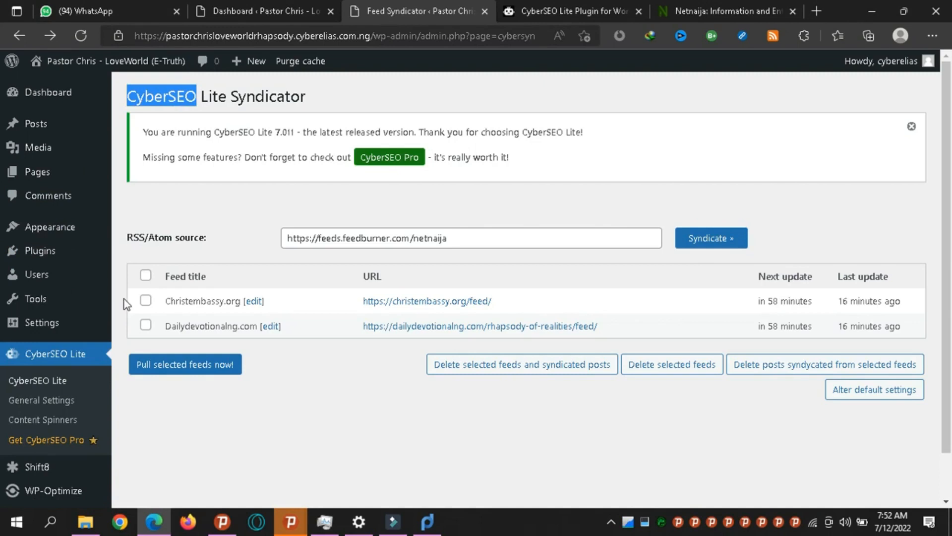
pyautogui.click(278, 10)
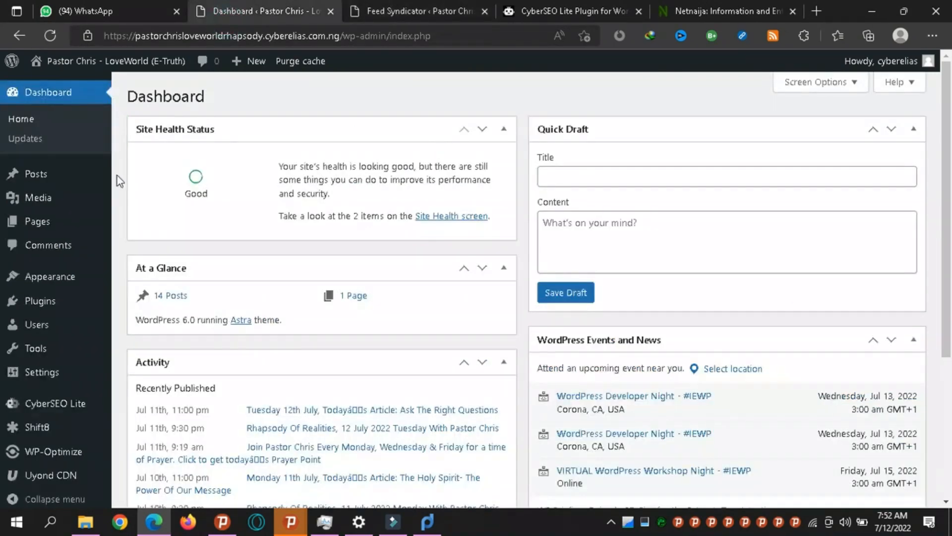
pyautogui.moveTo(64, 318)
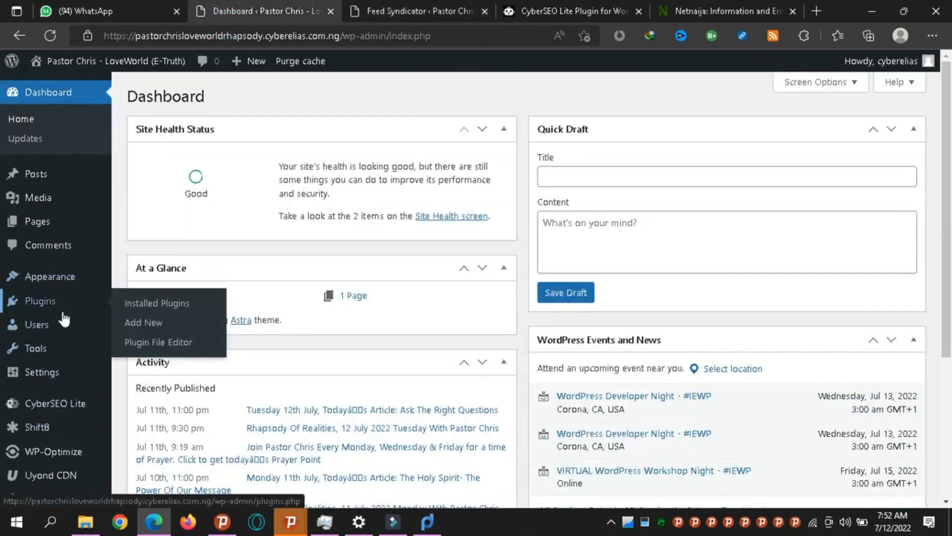
pyautogui.click(129, 325)
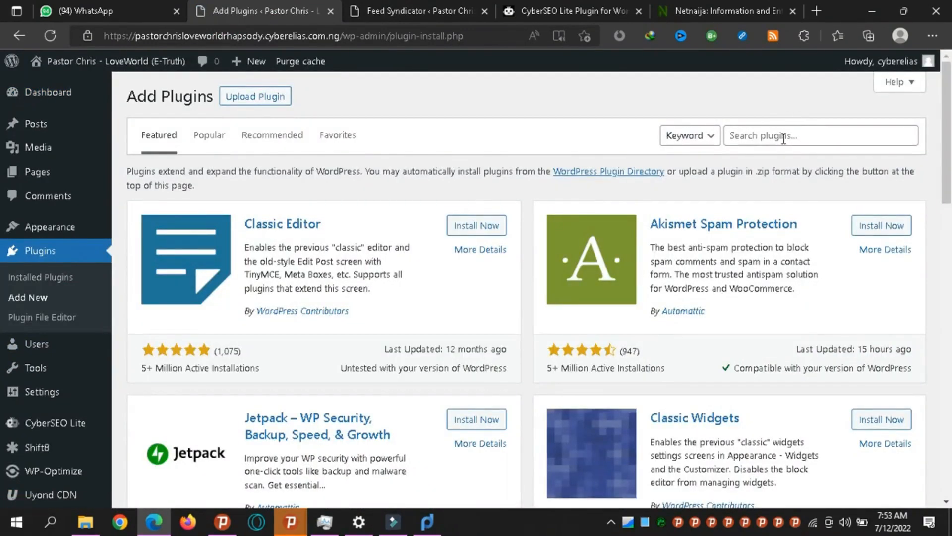
pyautogui.click(782, 137)
pyautogui.write('cyb')
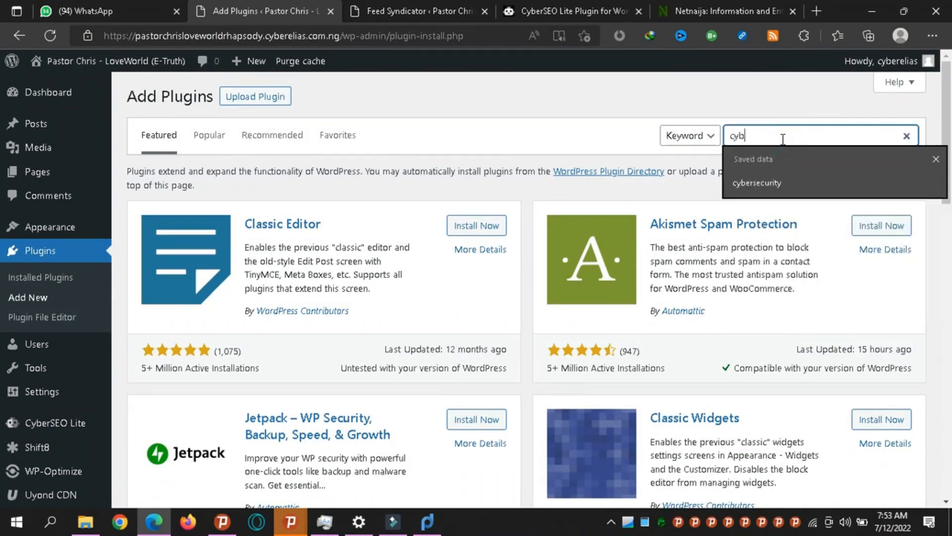
pyautogui.write('erseo')
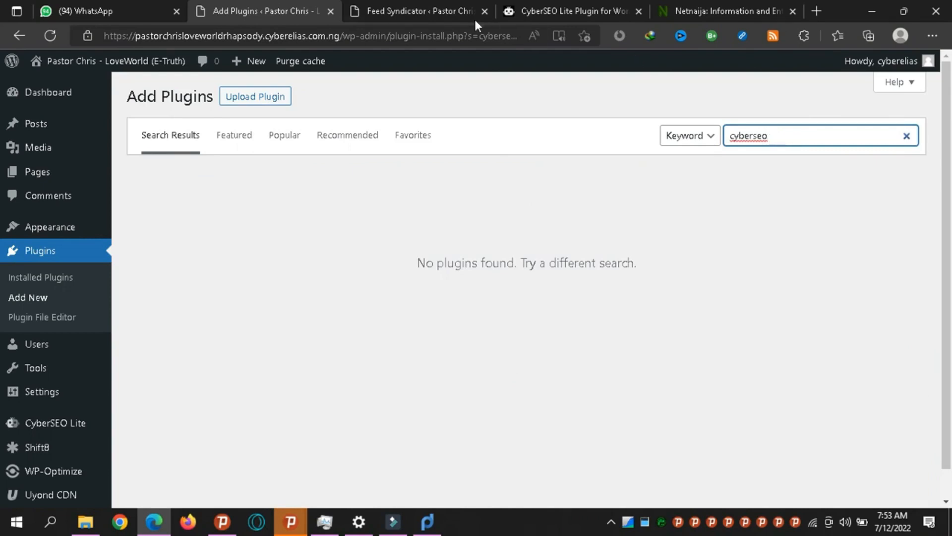
pyautogui.click(565, 11)
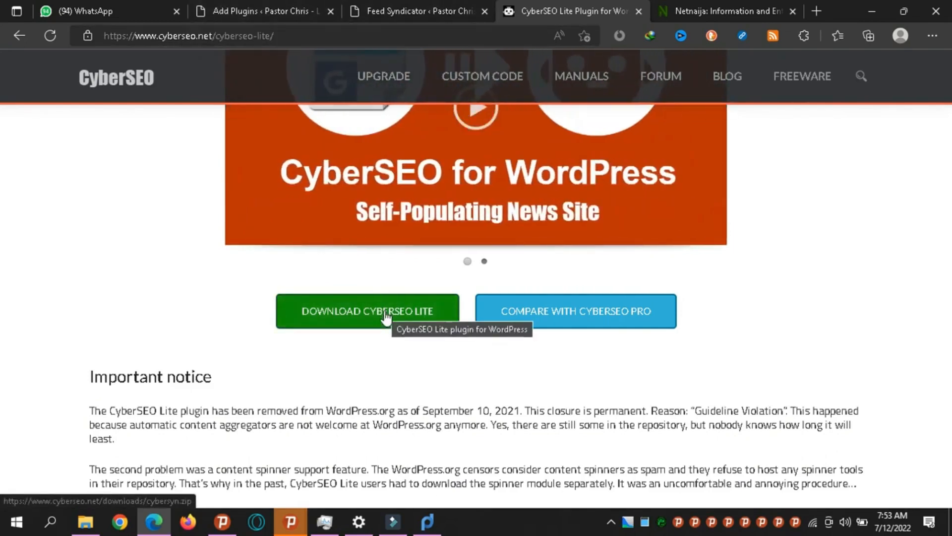
pyautogui.click(245, 7)
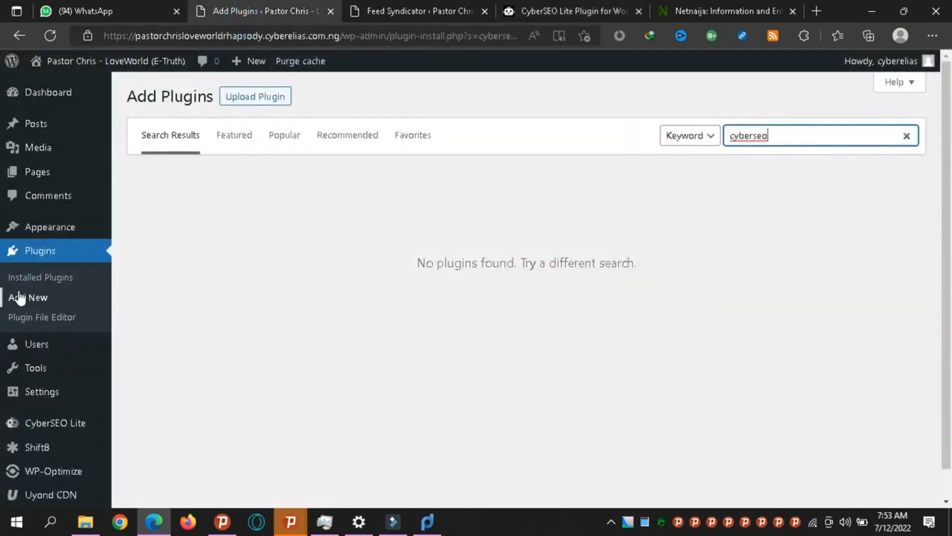
# Choose cybersyn.zip as the plugin to upload, then go to the CyberSEO Lite Syndicator page.
pyautogui.click(245, 98)
pyautogui.click(437, 222)
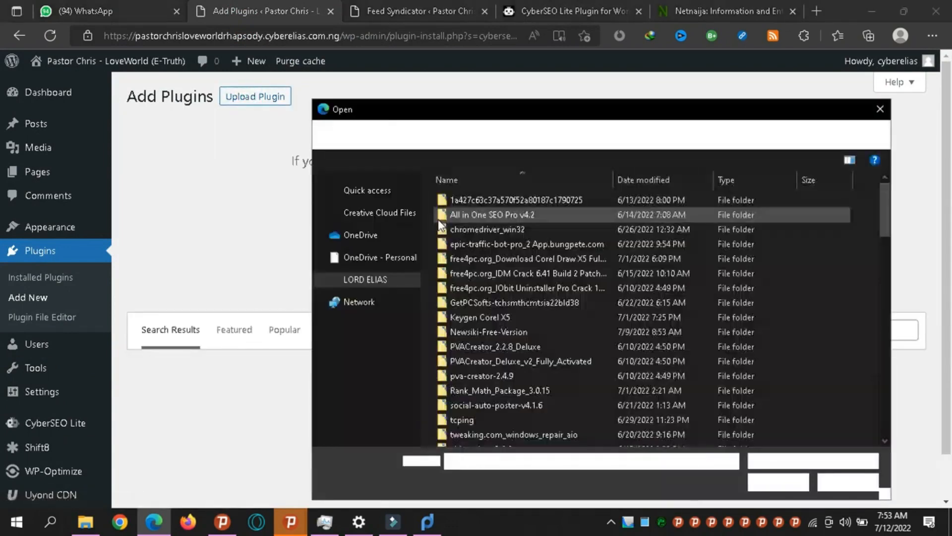
pyautogui.press('c')
pyautogui.press('c')
pyautogui.press('c')
pyautogui.press('c')
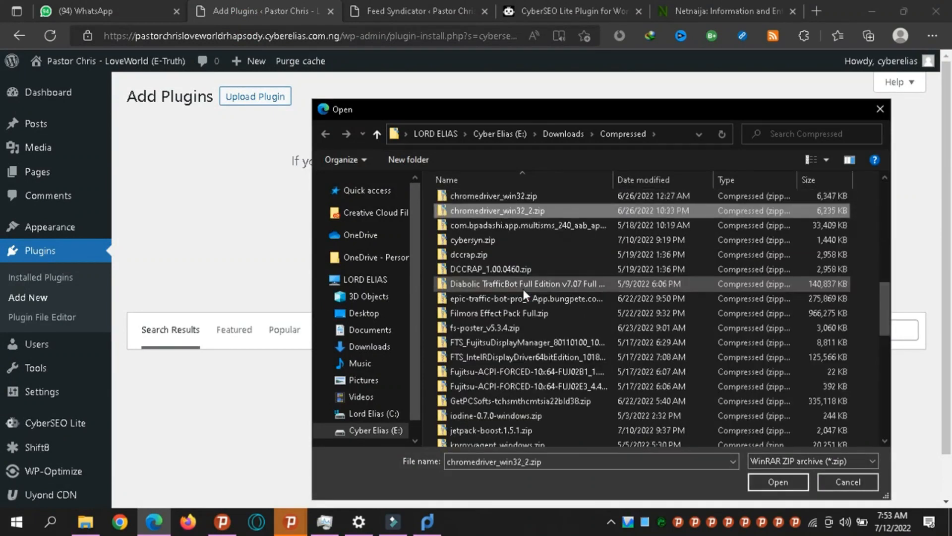
pyautogui.press('Return')
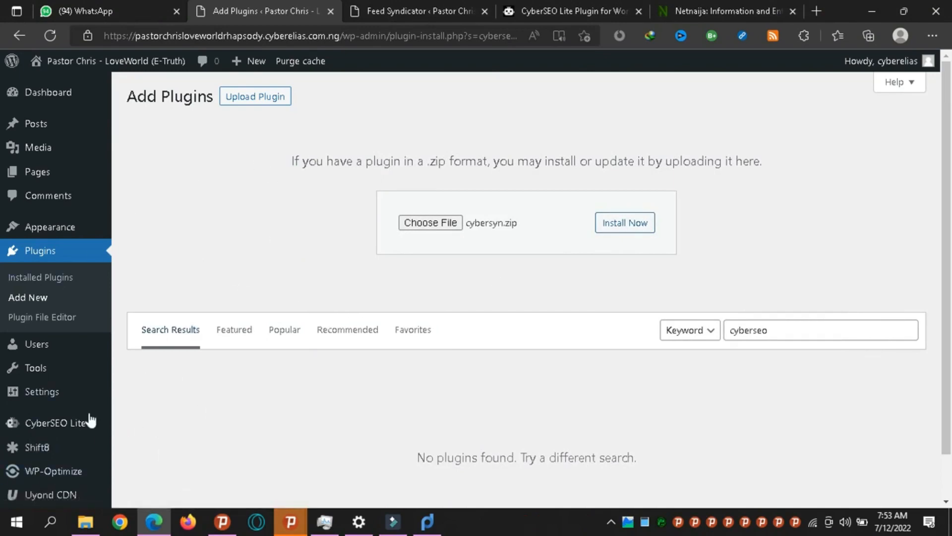
pyautogui.click(84, 425)
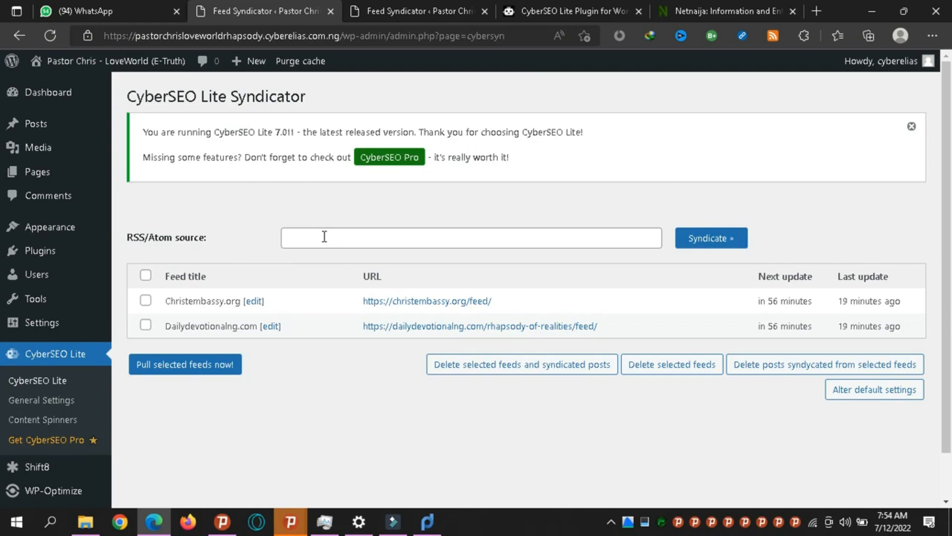
pyautogui.rightClick(769, 41)
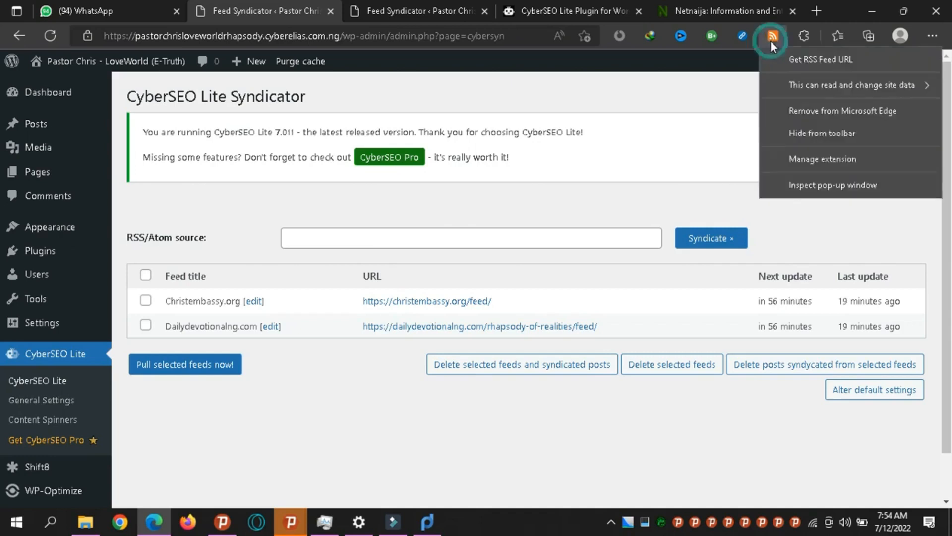
pyautogui.click(781, 167)
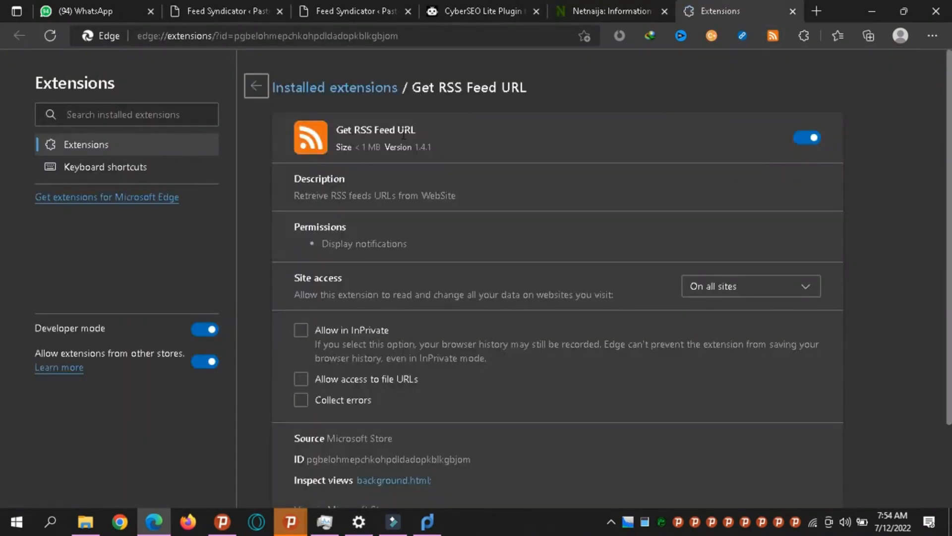
pyautogui.click(793, 11)
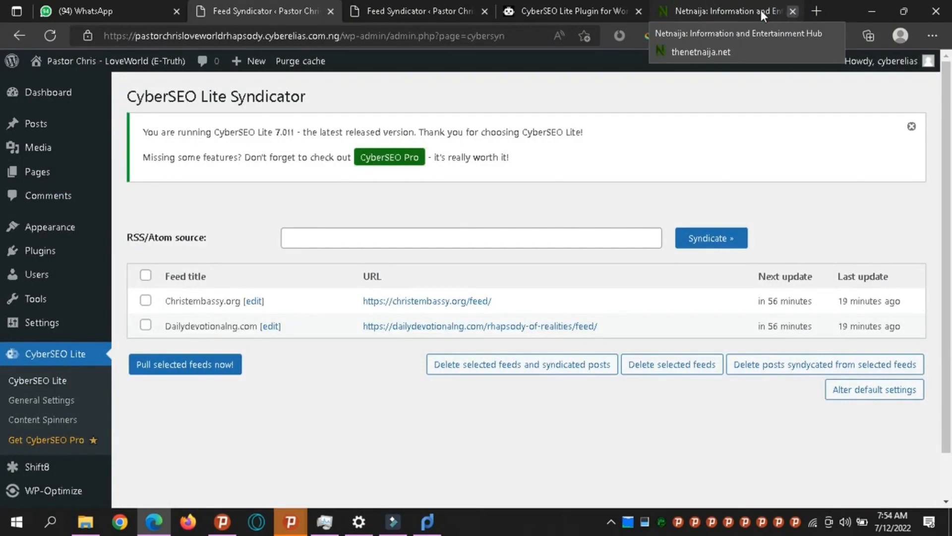
pyautogui.click(718, 9)
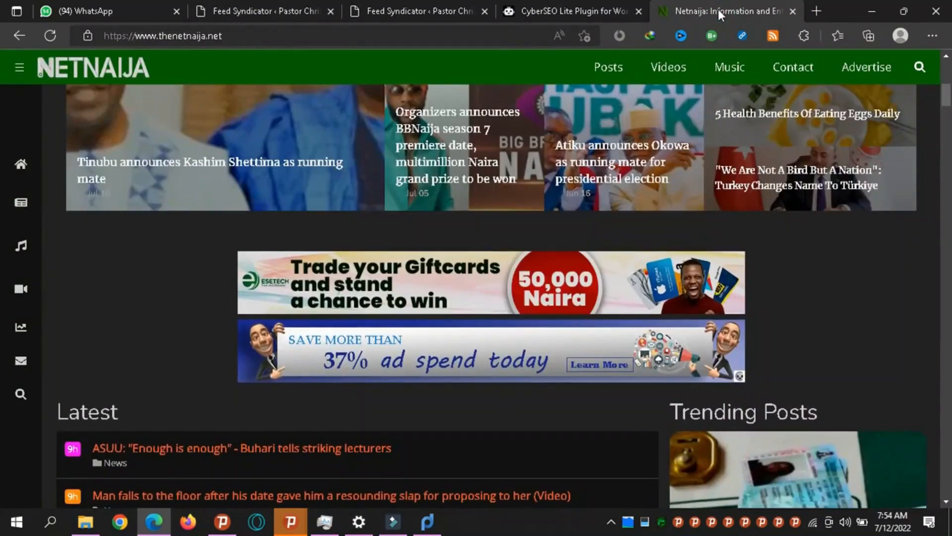
# Scroll through the NetNaija homepage's Latest news list and back to the top.
pyautogui.press('Down')
pyautogui.press('Down')
pyautogui.press('Down')
pyautogui.press('Down')
pyautogui.press('Down')
pyautogui.press('Down')
pyautogui.press('Down')
pyautogui.press('Down')
pyautogui.press('Down')
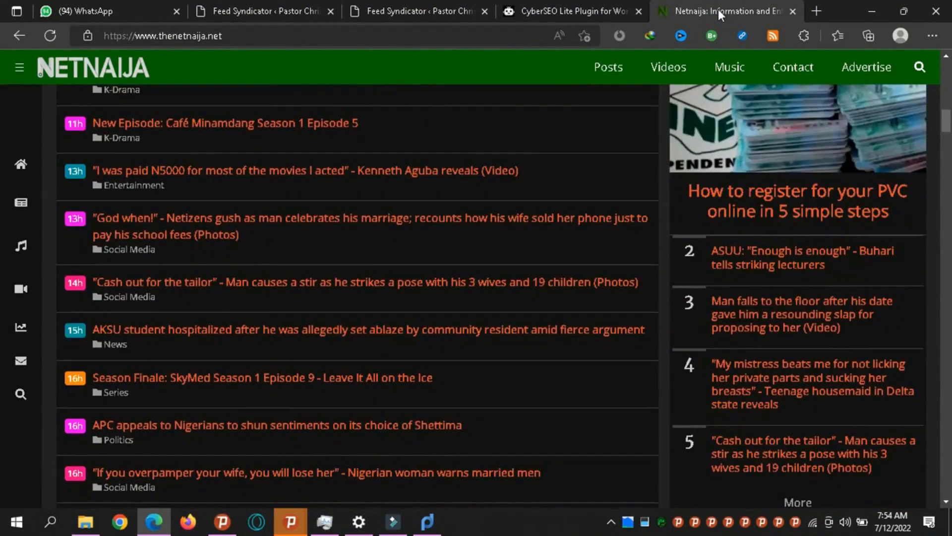
pyautogui.press('Down')
pyautogui.press('Down')
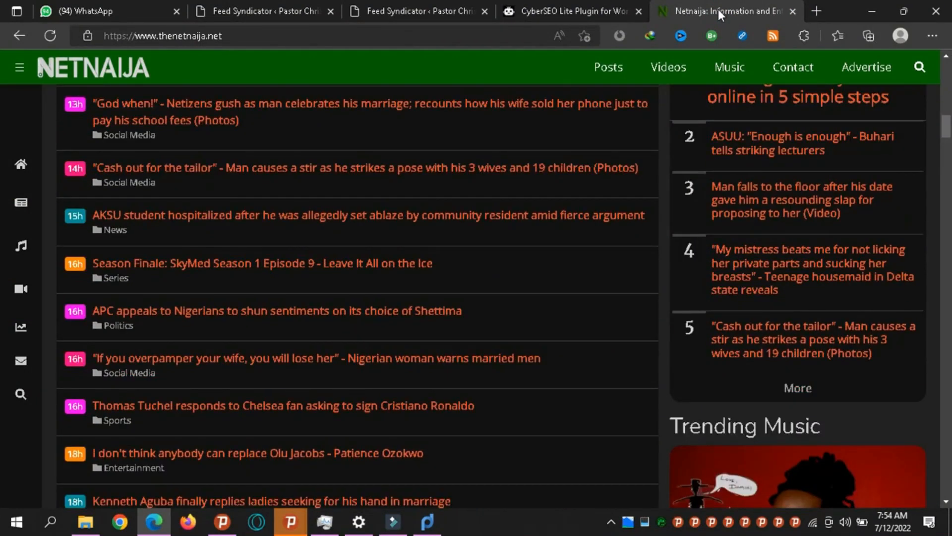
pyautogui.press('Up')
pyautogui.press('Up')
pyautogui.press('Up')
pyautogui.press('Up')
pyautogui.press('Up')
pyautogui.press('Up')
pyautogui.press('Up')
pyautogui.press('Up')
pyautogui.press('Up')
pyautogui.press('Up')
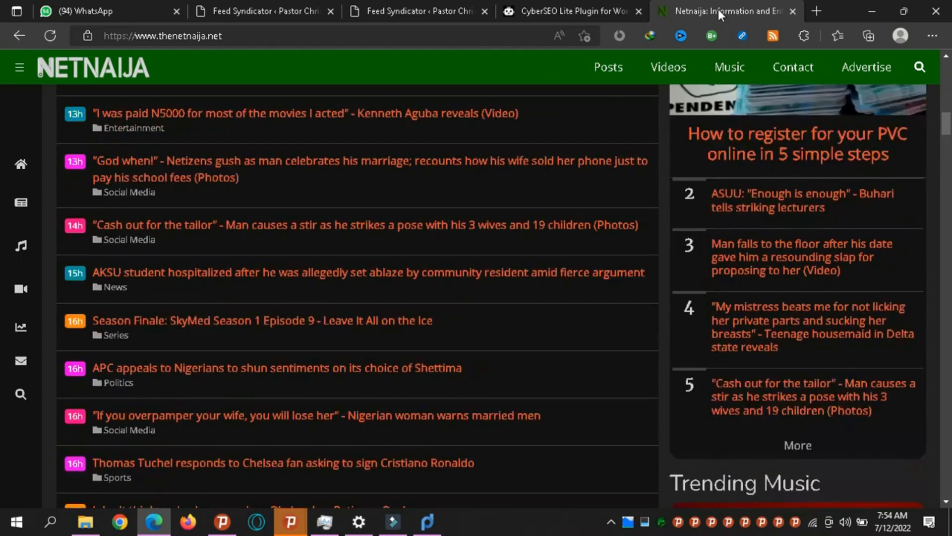
pyautogui.press('Down')
pyautogui.press('Down')
pyautogui.press('Down')
pyautogui.press('Down')
pyautogui.press('Down')
pyautogui.press('Down')
pyautogui.press('Down')
pyautogui.press('Down')
pyautogui.press('Down')
pyautogui.press('Down')
pyautogui.press('Down')
pyautogui.press('Down')
pyautogui.press('Down')
pyautogui.press('Down')
pyautogui.press('Down')
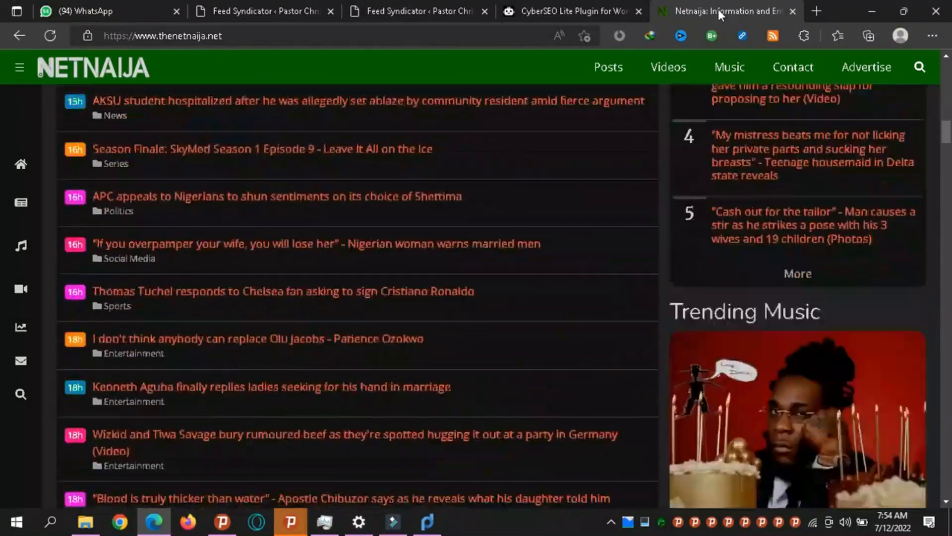
pyautogui.press('Home')
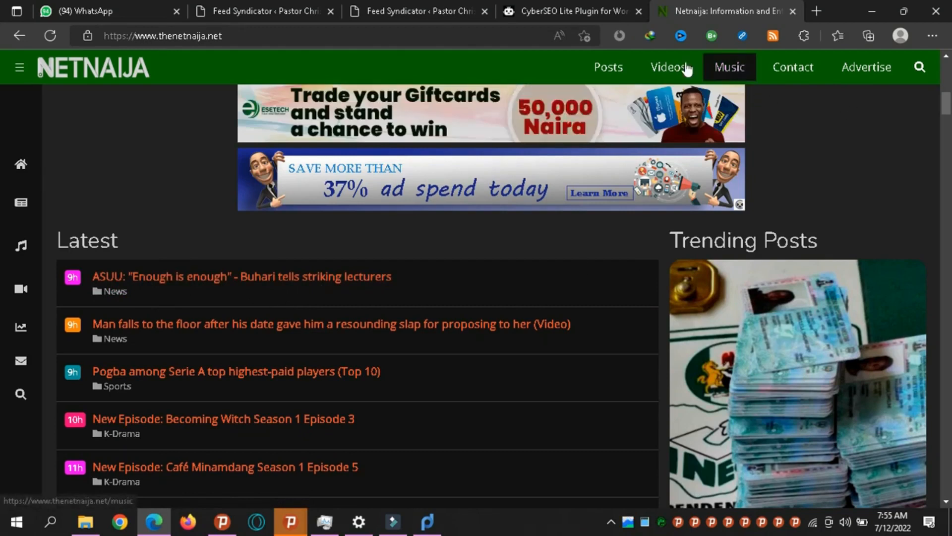
pyautogui.click(771, 39)
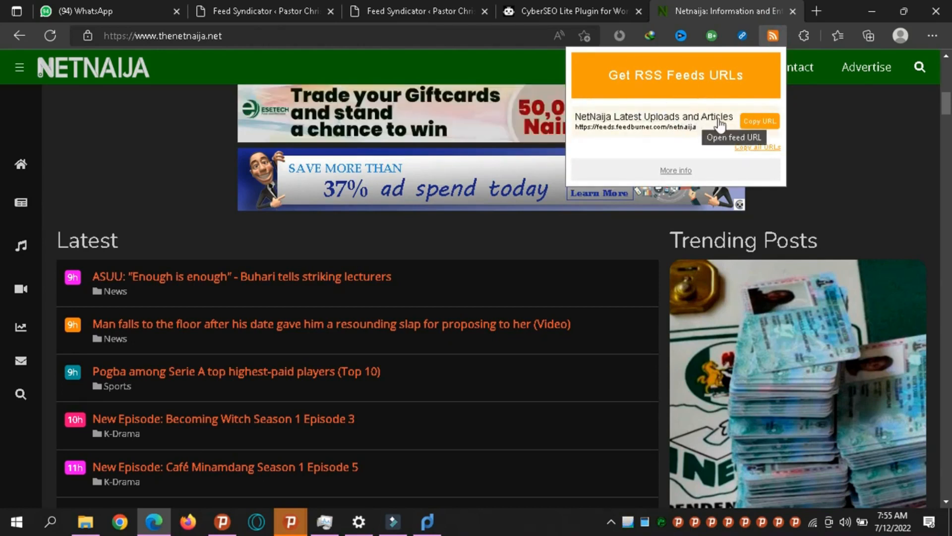
pyautogui.click(755, 124)
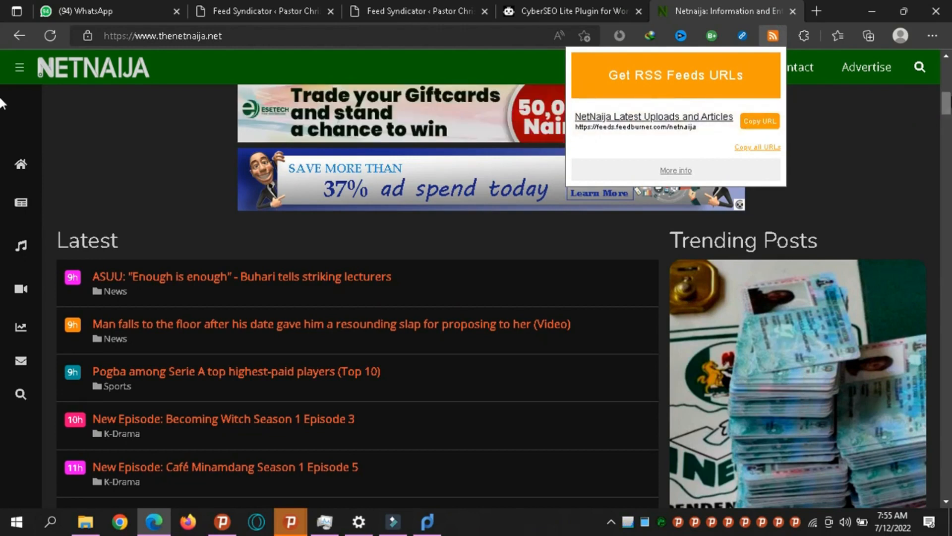
pyautogui.click(948, 97)
pyautogui.moveTo(948, 97); pyautogui.dragTo(950, 63)
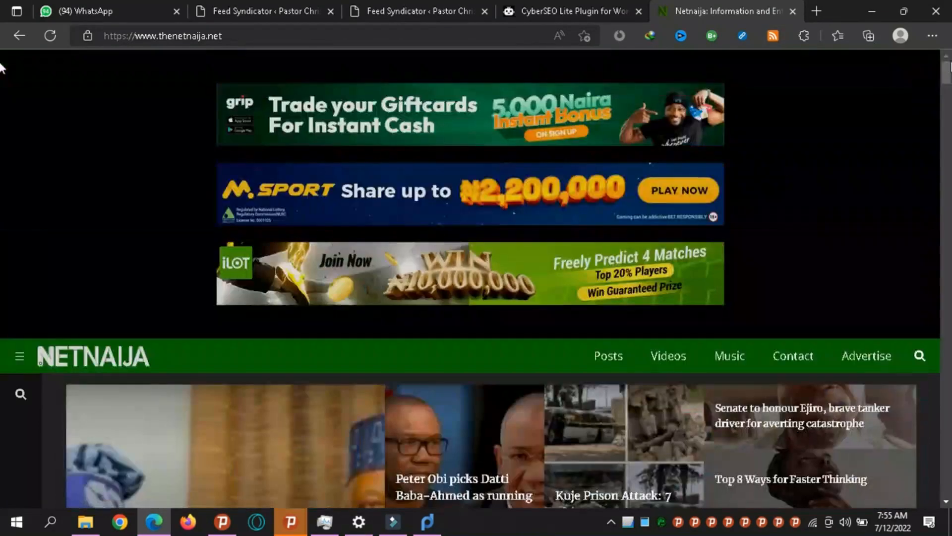
pyautogui.click(412, 7)
pyautogui.tripleClick(363, 237)
pyautogui.hotkey('ctrl', 'c')
pyautogui.press('BackSpace')
pyautogui.hotkey('ctrl', 'v')
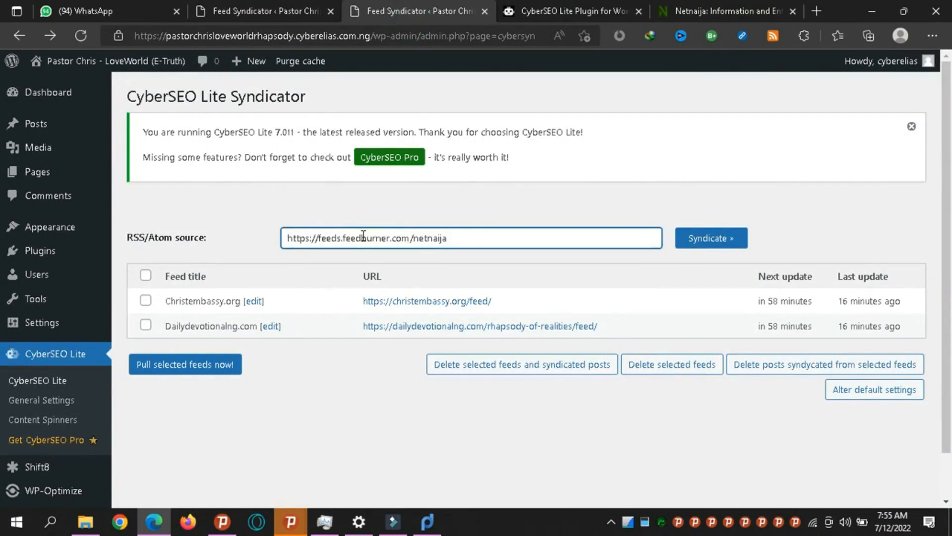
pyautogui.click(685, 248)
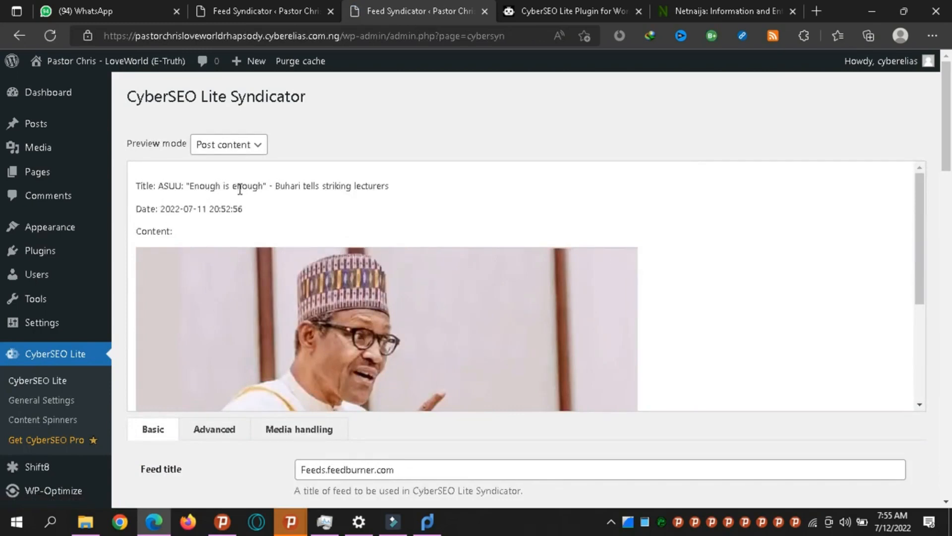
pyautogui.click(772, 6)
# Scroll the NetNaija homepage to compare its Latest stories with the feed preview.
pyautogui.scroll(-8, 2, 268)
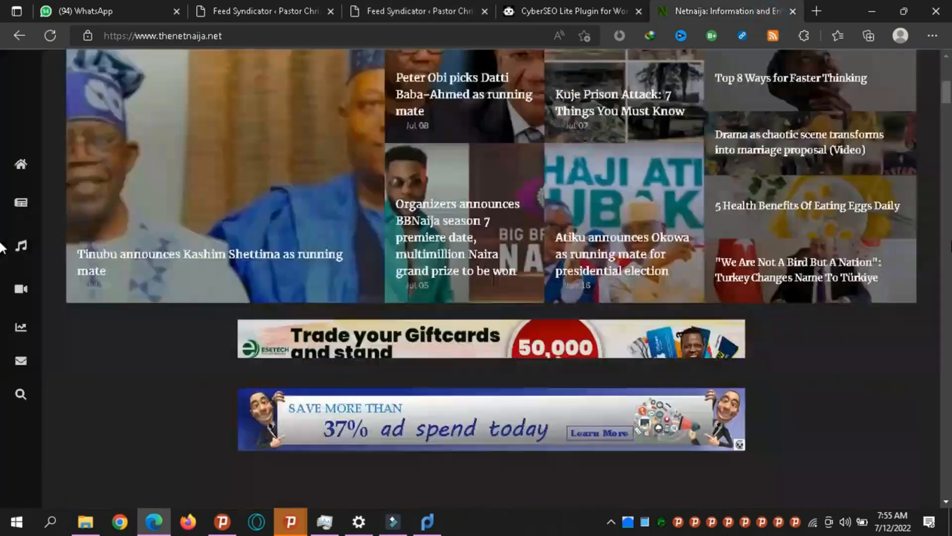
pyautogui.scroll(7, 2, 246)
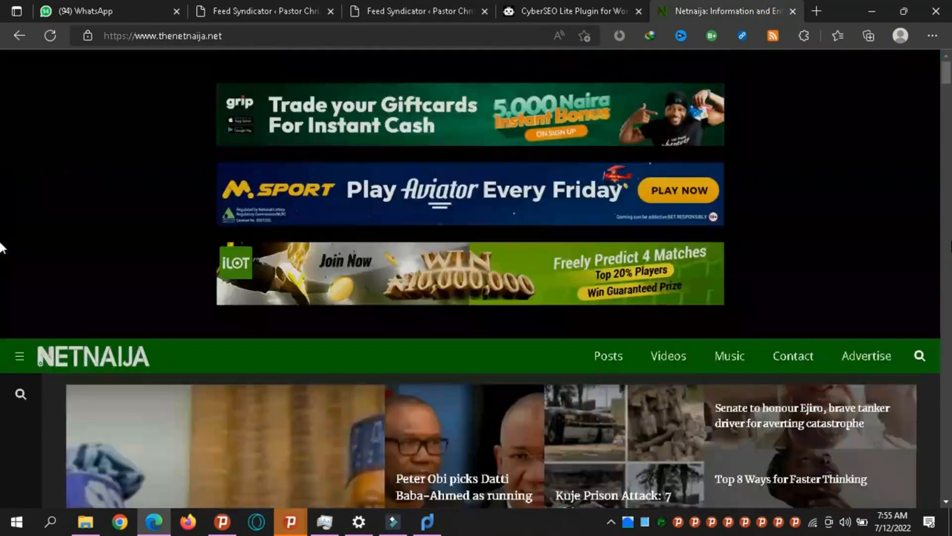
pyautogui.scroll(-8, 2, 246)
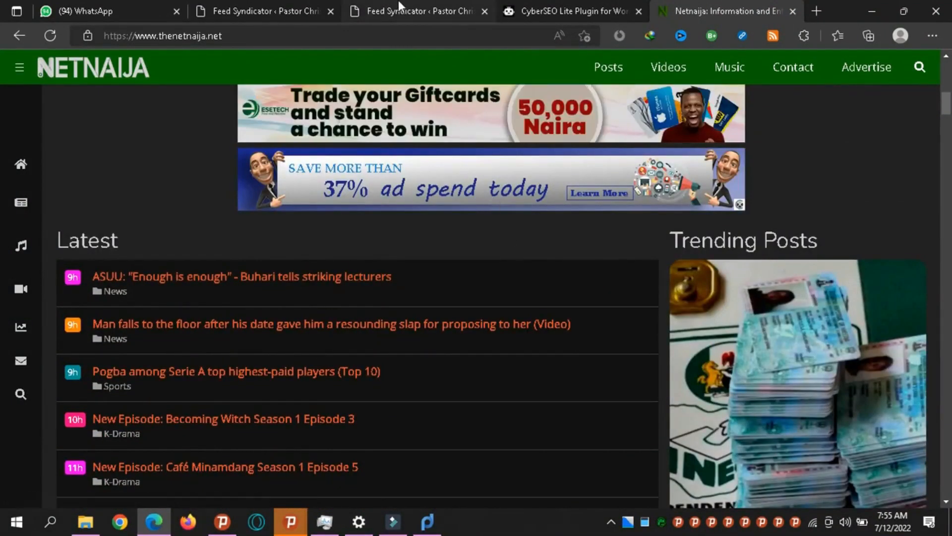
pyautogui.click(448, 4)
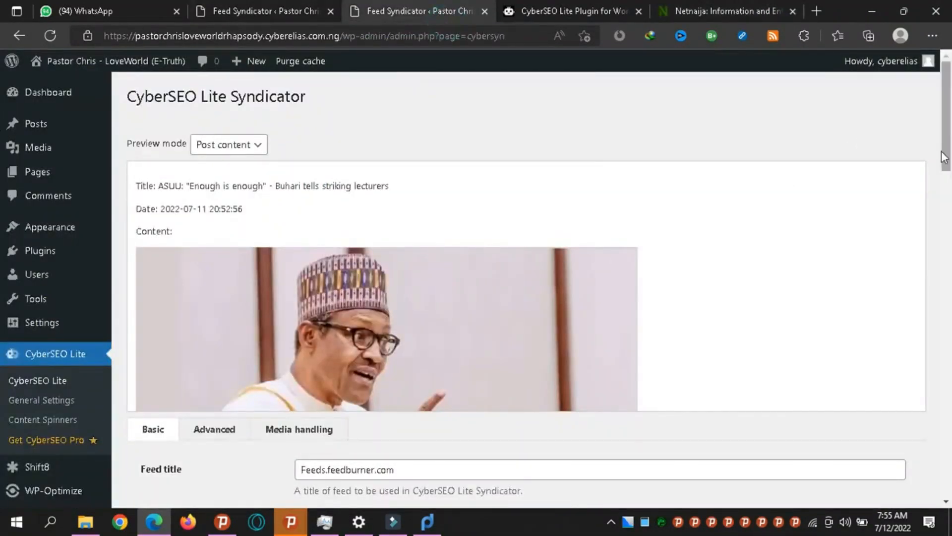
pyautogui.scroll(-3, 1, 130)
pyautogui.scroll(-2, 2, 193)
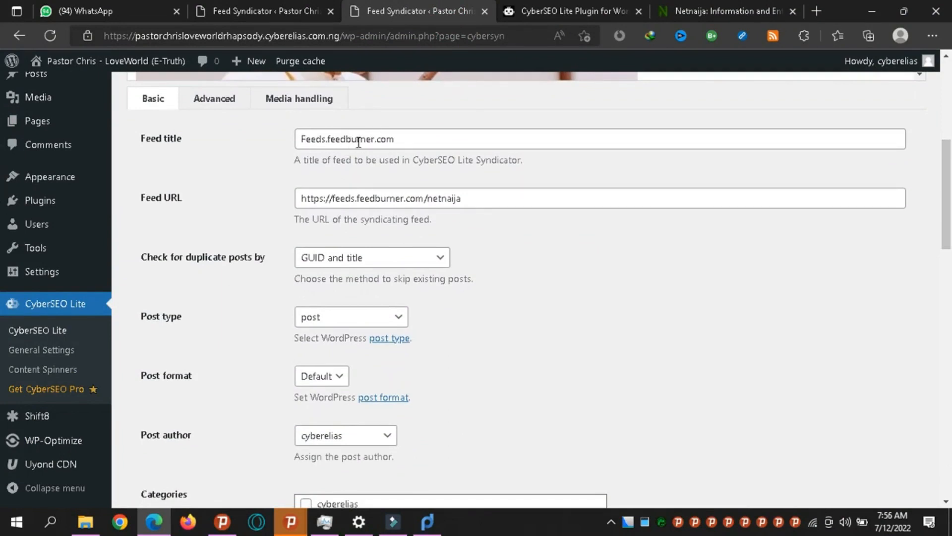
pyautogui.doubleClick(392, 137)
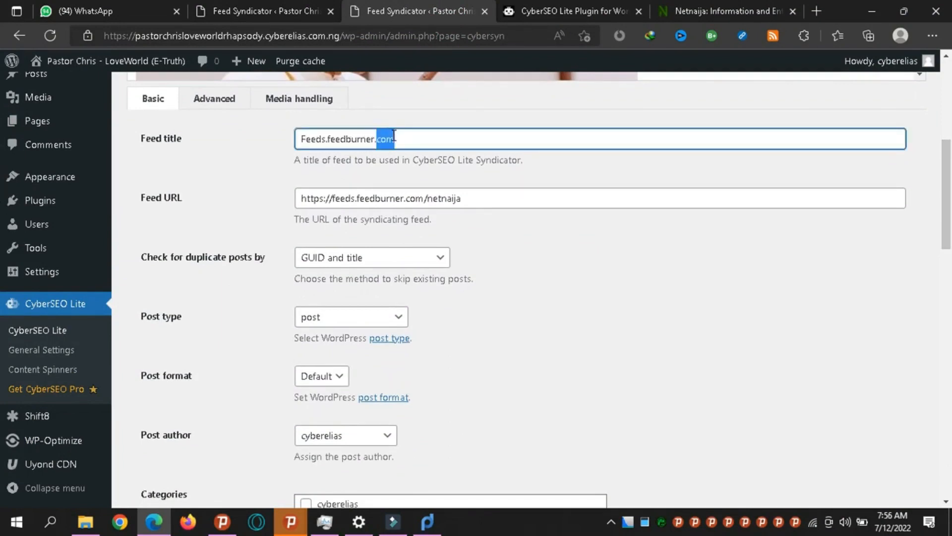
pyautogui.click(392, 135)
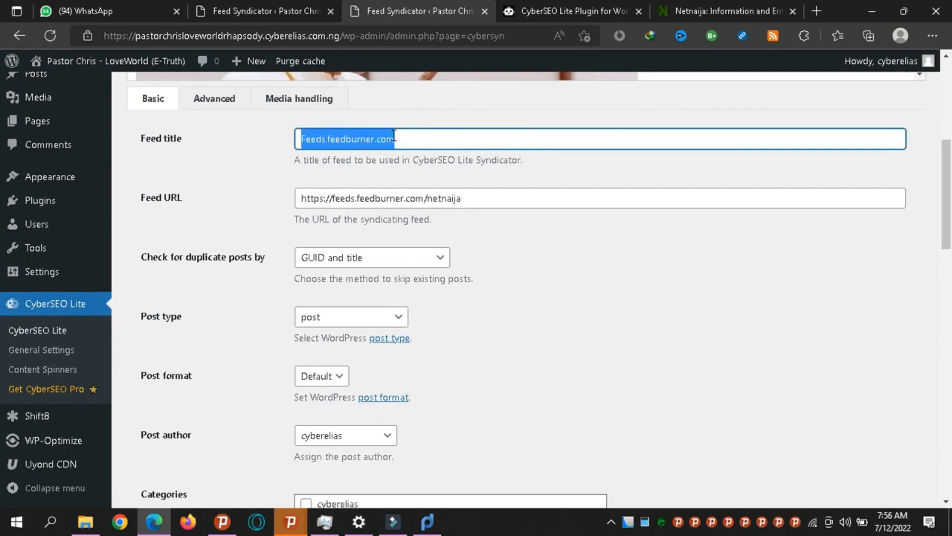
pyautogui.scroll(-2, 2, 198)
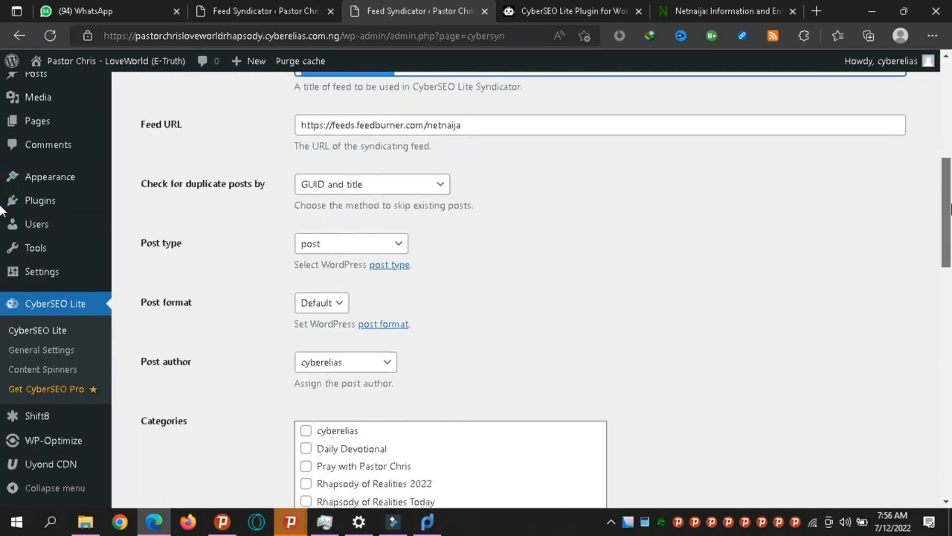
pyautogui.scroll(-1, 2, 211)
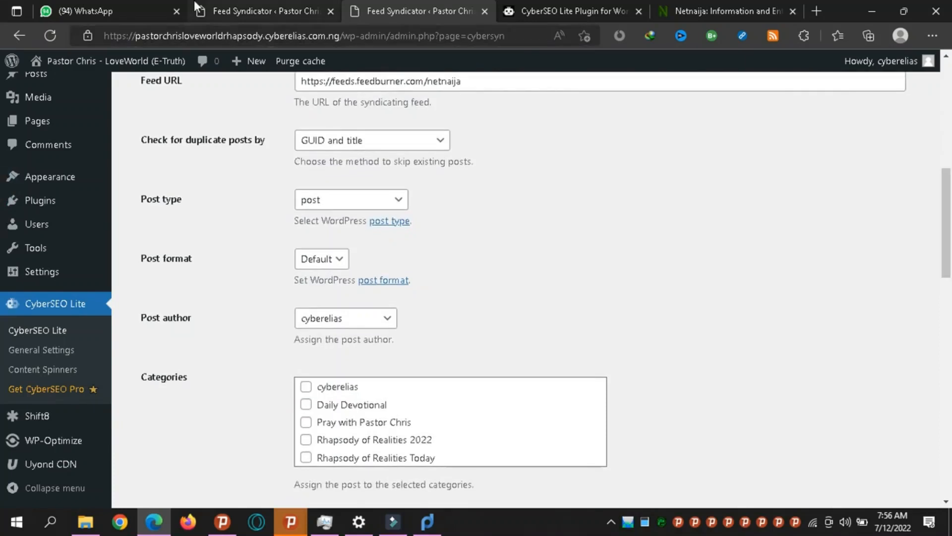
pyautogui.moveTo(106, 70)
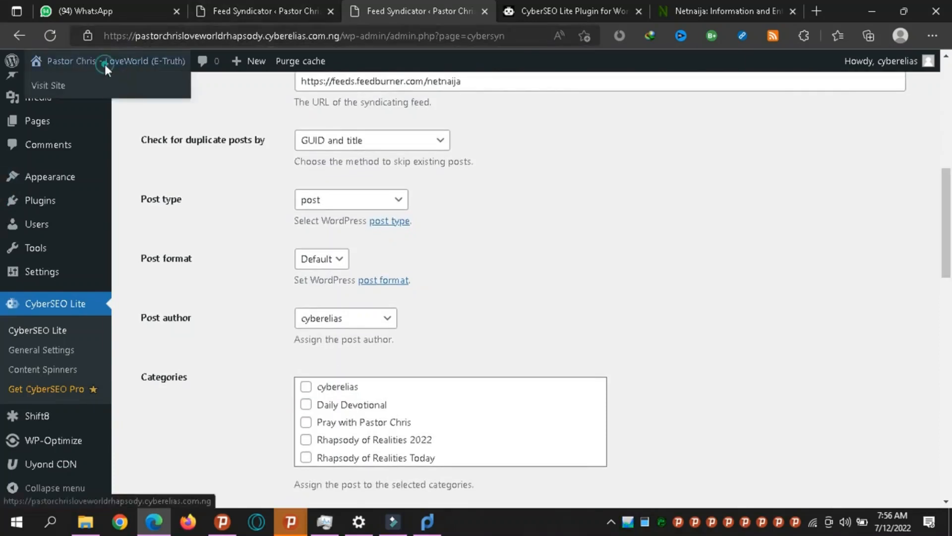
# Open the live WordPress site in a new tab and browse its home page posts.
pyautogui.rightClick(104, 63)
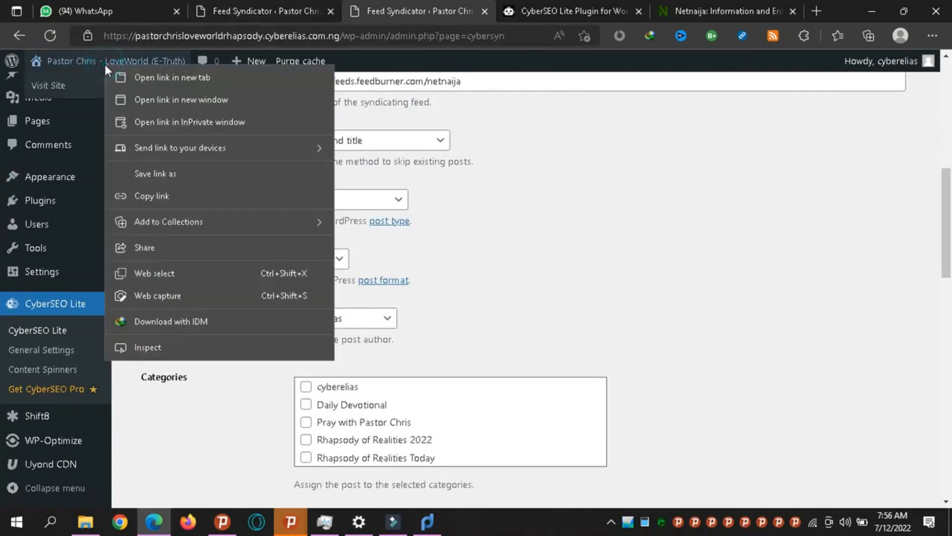
pyautogui.click(134, 80)
pyautogui.click(450, 15)
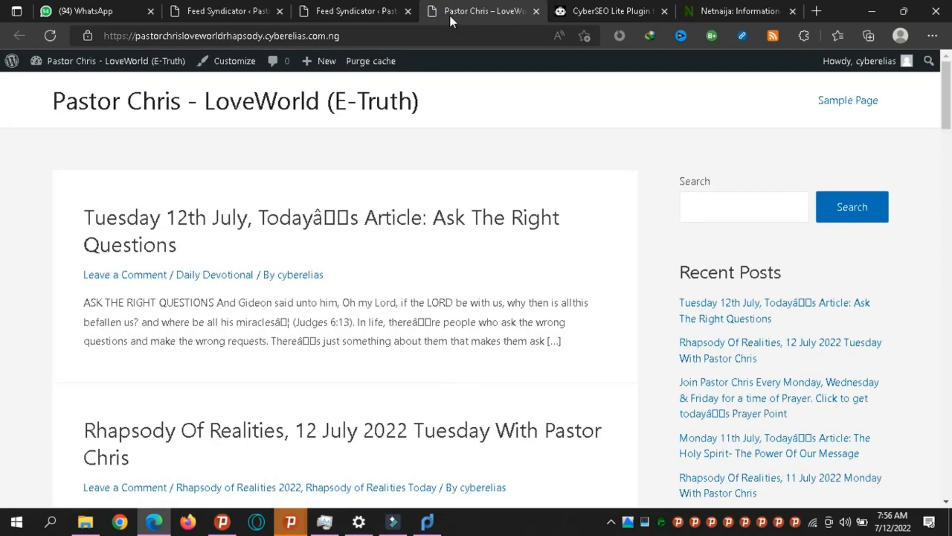
pyautogui.press('Down')
pyautogui.press('Down')
pyautogui.press('Down')
pyautogui.press('Down')
pyautogui.press('Down')
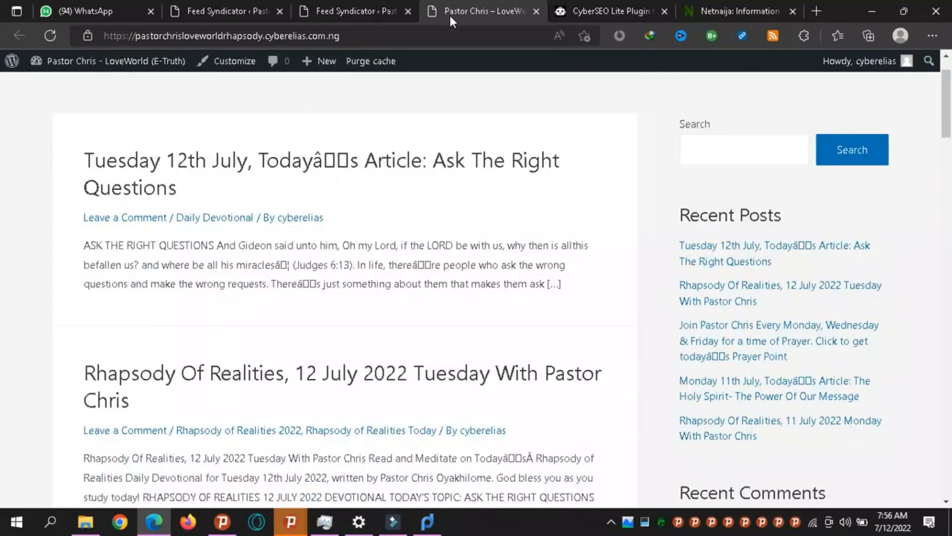
pyautogui.press('Down')
pyautogui.press('Down')
pyautogui.press('Down')
pyautogui.press('Down')
pyautogui.press('Down')
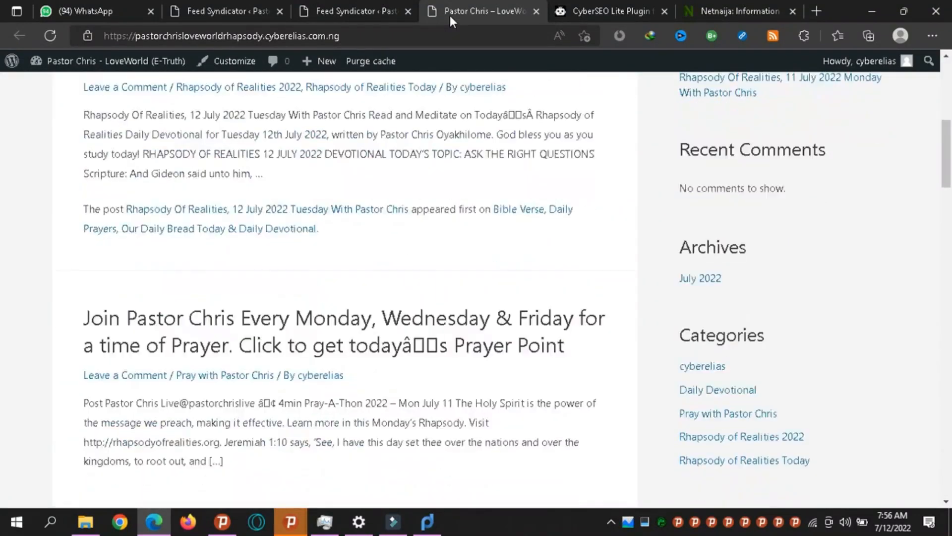
pyautogui.press('Up')
pyautogui.press('Up')
pyautogui.press('Up')
pyautogui.press('Up')
pyautogui.press('Up')
pyautogui.press('Up')
pyautogui.press('Up')
pyautogui.press('Up')
pyautogui.press('Up')
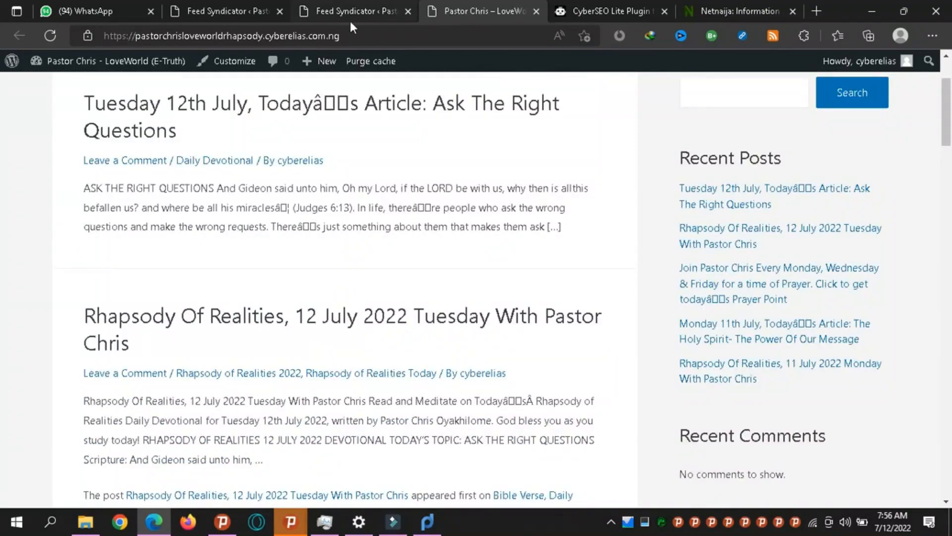
# Open and read through the Tuesday 12th July post about asking the right questions.
pyautogui.click(296, 114)
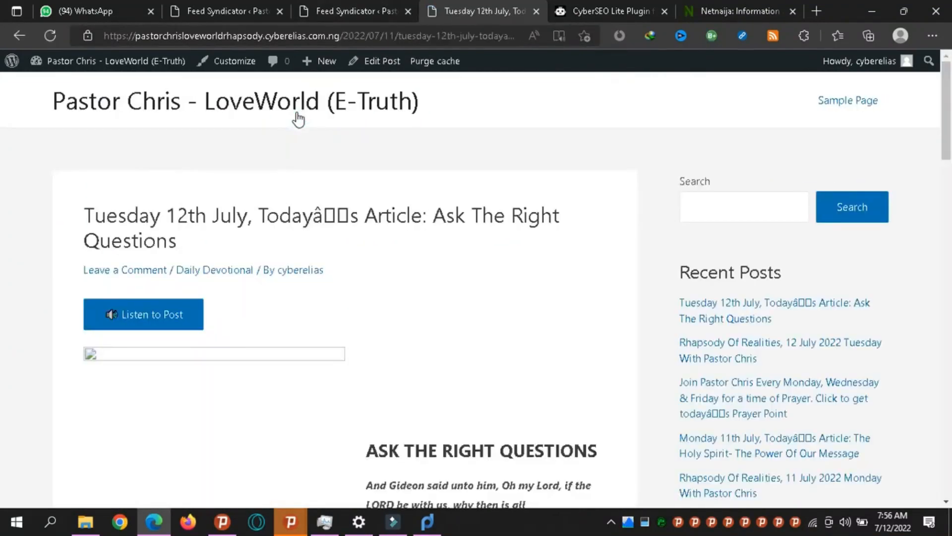
pyautogui.scroll(-8, 298, 119)
pyautogui.scroll(-12, 297, 119)
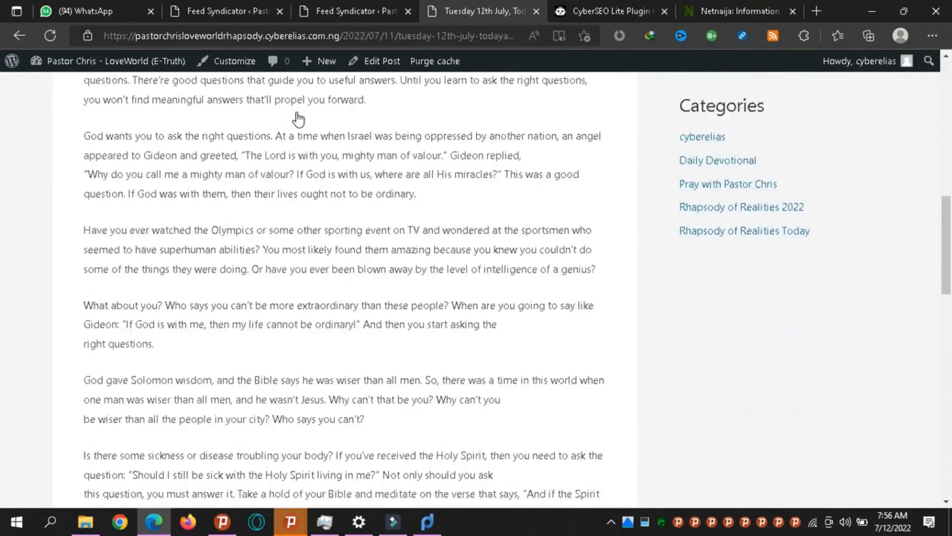
pyautogui.scroll(-2, 297, 119)
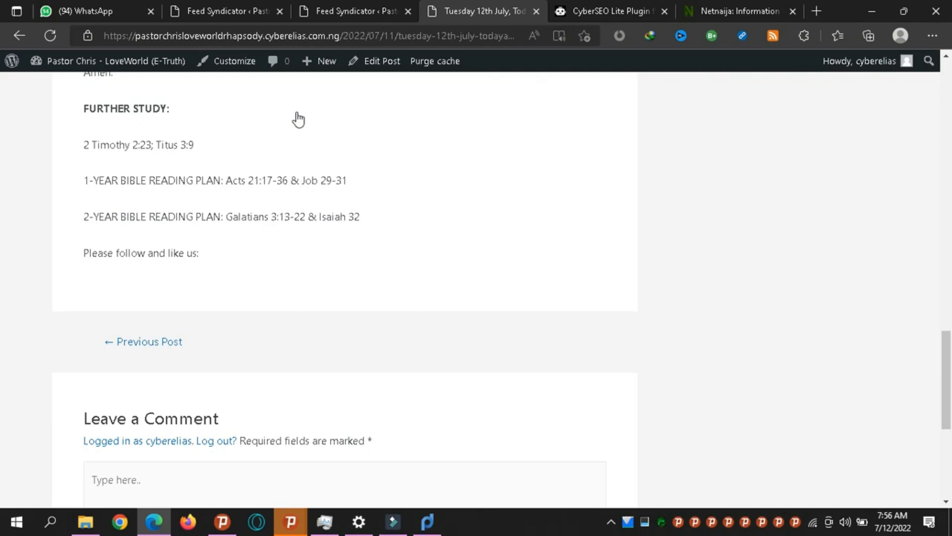
pyautogui.scroll(12, 298, 119)
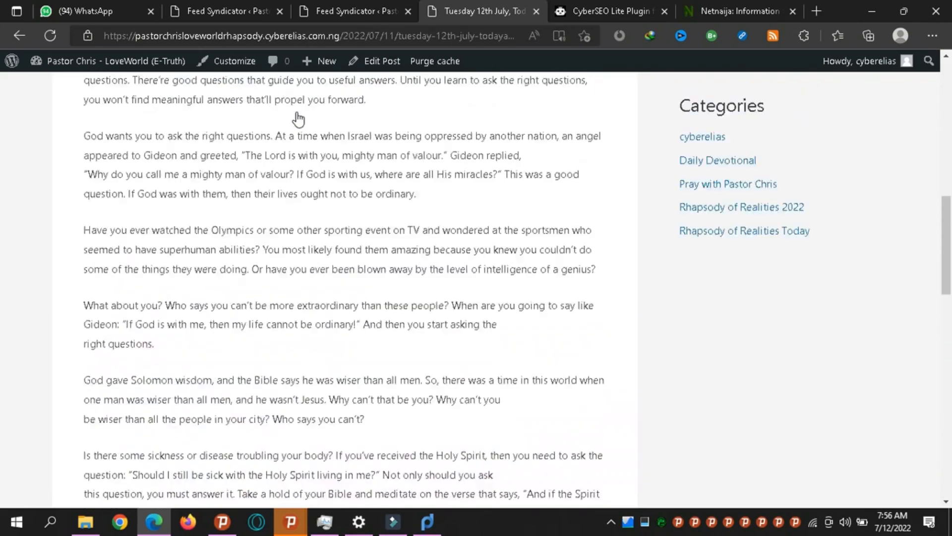
pyautogui.scroll(10, 298, 119)
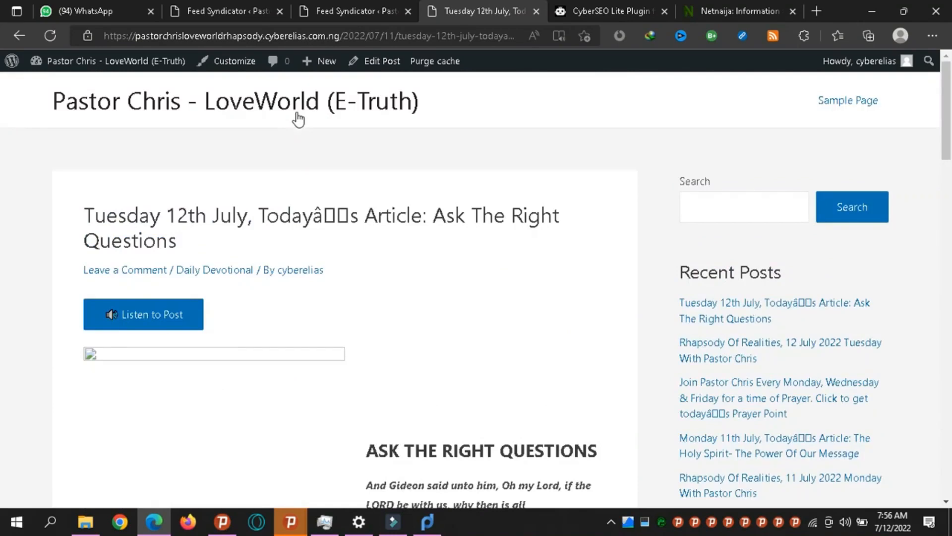
pyautogui.click(607, 4)
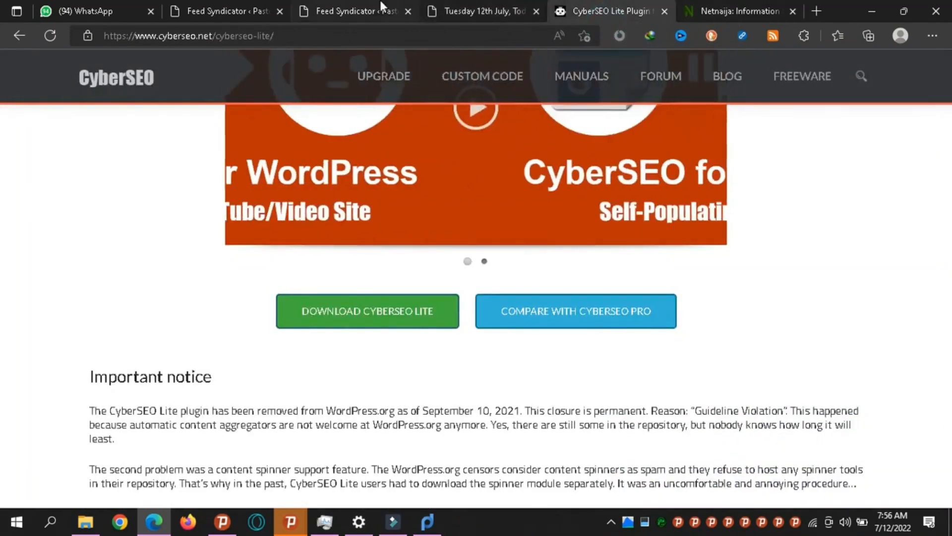
# Go back to the NetNaija feed's Basic settings in the Feed Syndicator and review them.
pyautogui.click(364, 6)
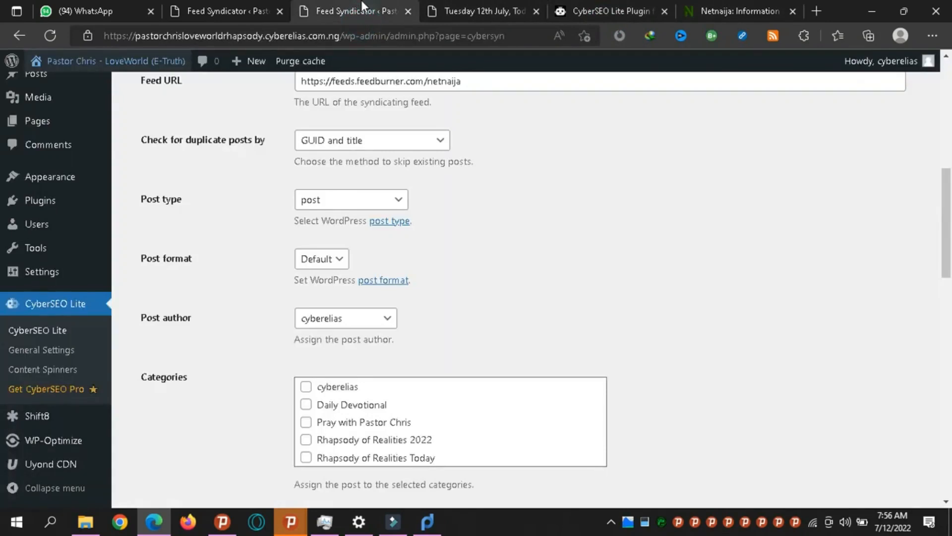
pyautogui.moveTo(946, 206); pyautogui.dragTo(946, 169)
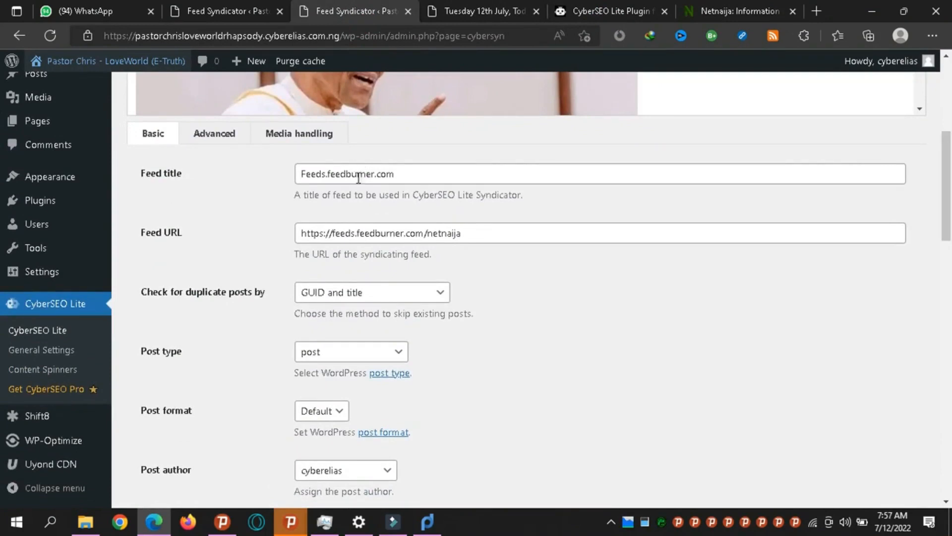
pyautogui.moveTo(946, 193); pyautogui.dragTo(946, 208)
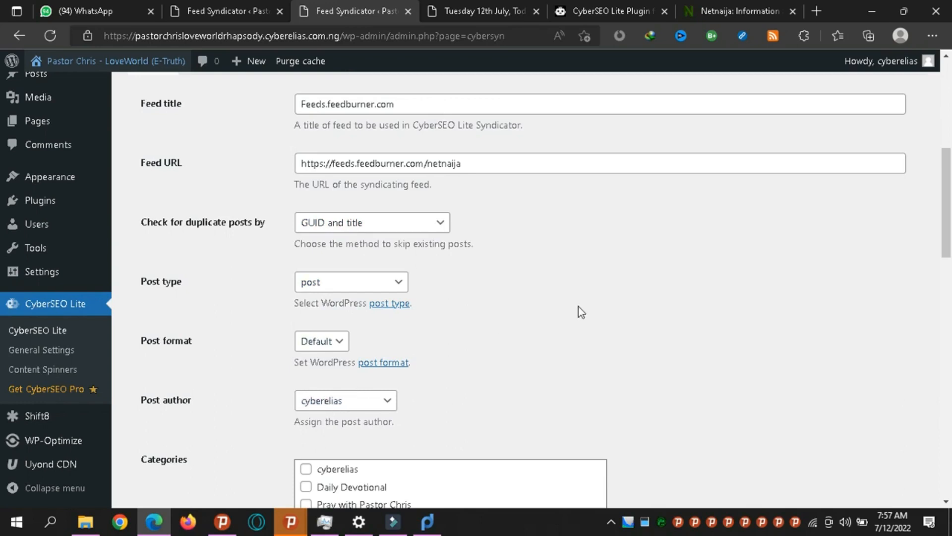
pyautogui.scroll(-3, 948, 225)
pyautogui.moveTo(948, 225); pyautogui.dragTo(948, 281)
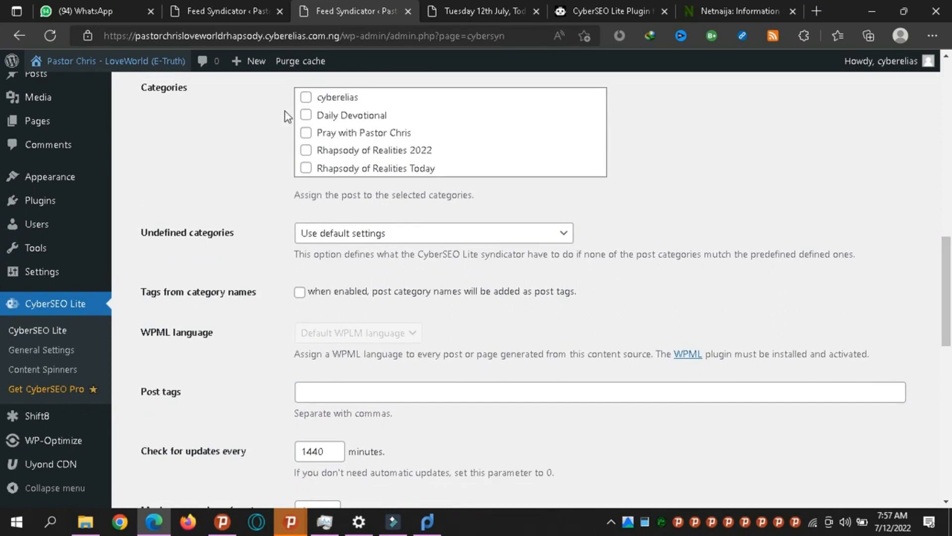
pyautogui.click(312, 240)
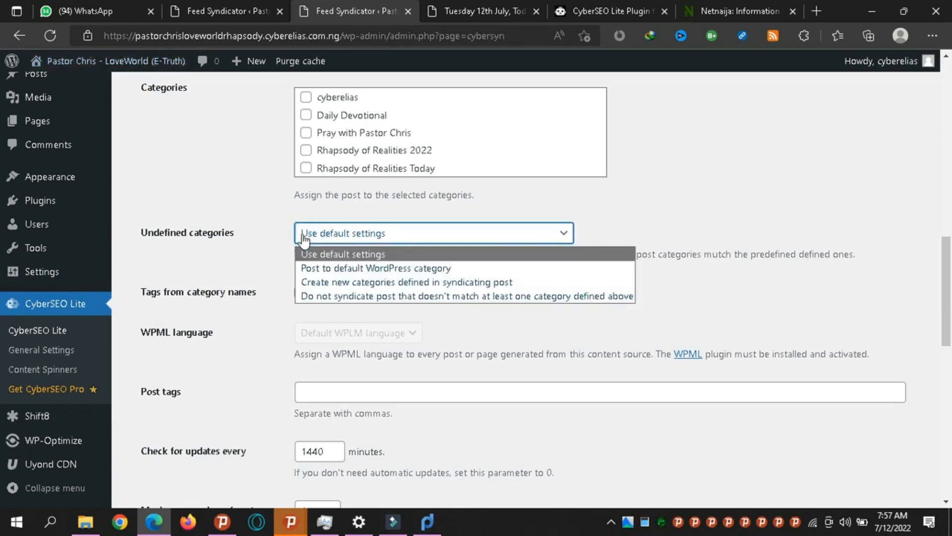
# Set Undefined categories to 'Create new categories defined in syndicating post' and enable Tags from category names.
pyautogui.click(374, 283)
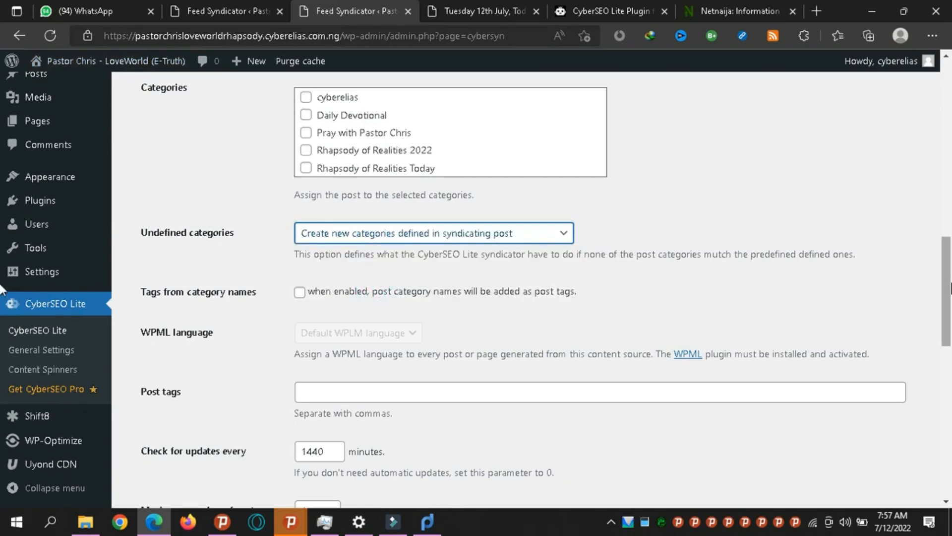
pyautogui.scroll(-2, 2, 320)
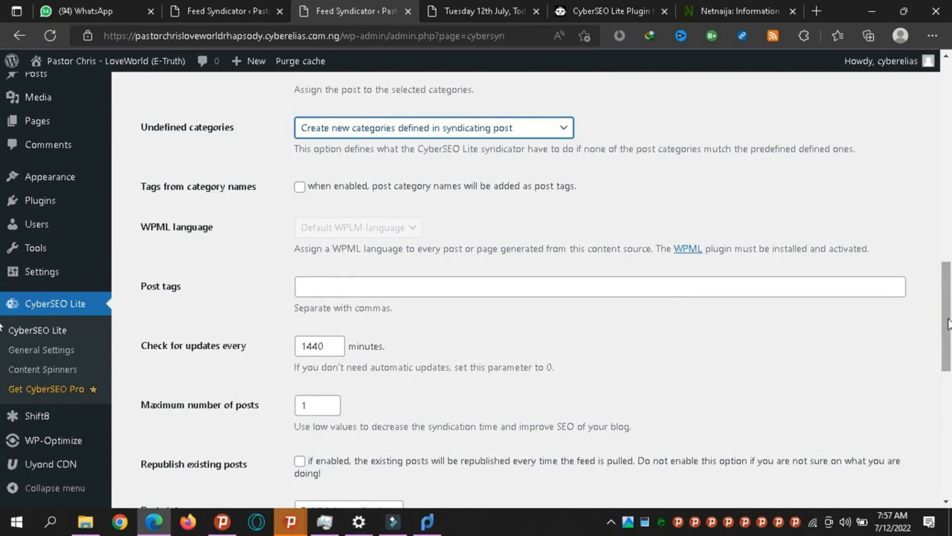
pyautogui.click(305, 191)
pyautogui.doubleClick(305, 192)
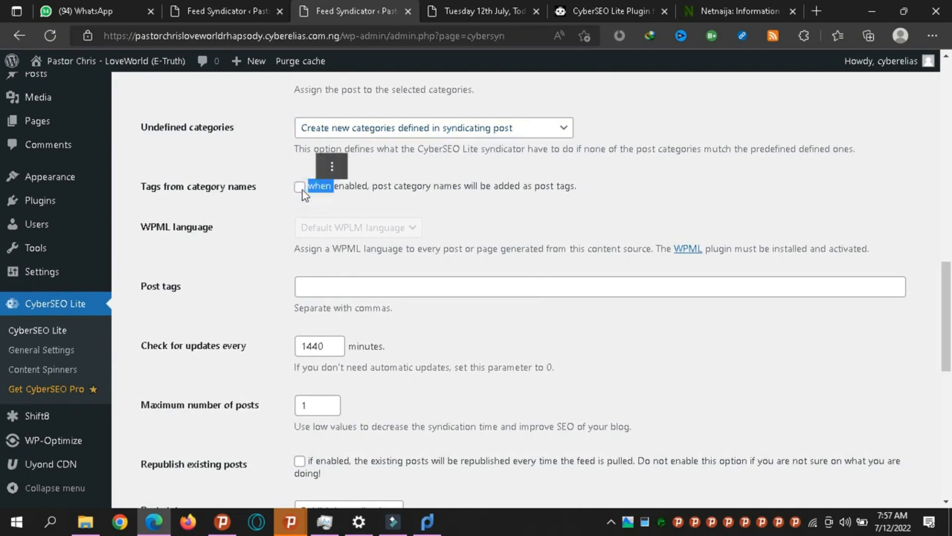
pyautogui.click(302, 190)
# Move down to the Post tags field and select the 1440-minute update interval value.
pyautogui.click(504, 205)
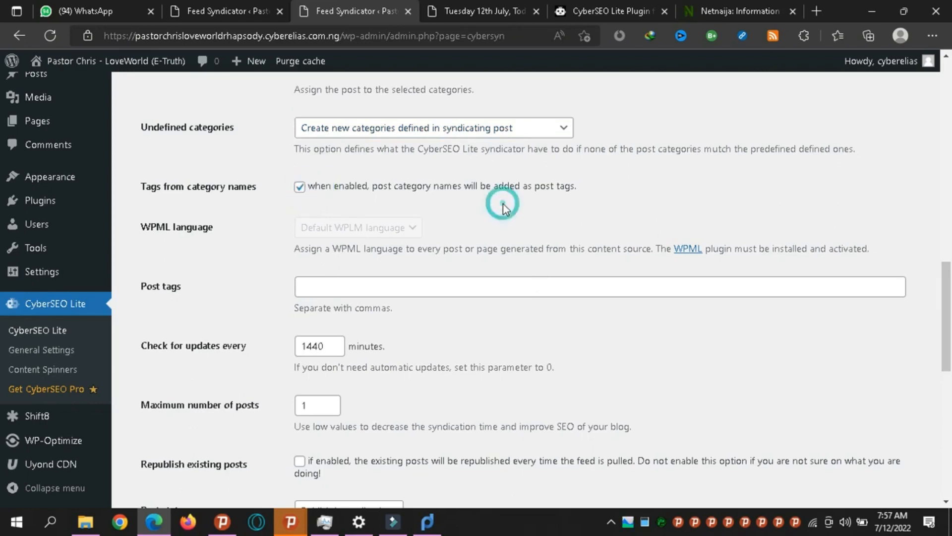
pyautogui.moveTo(951, 311); pyautogui.dragTo(951, 331)
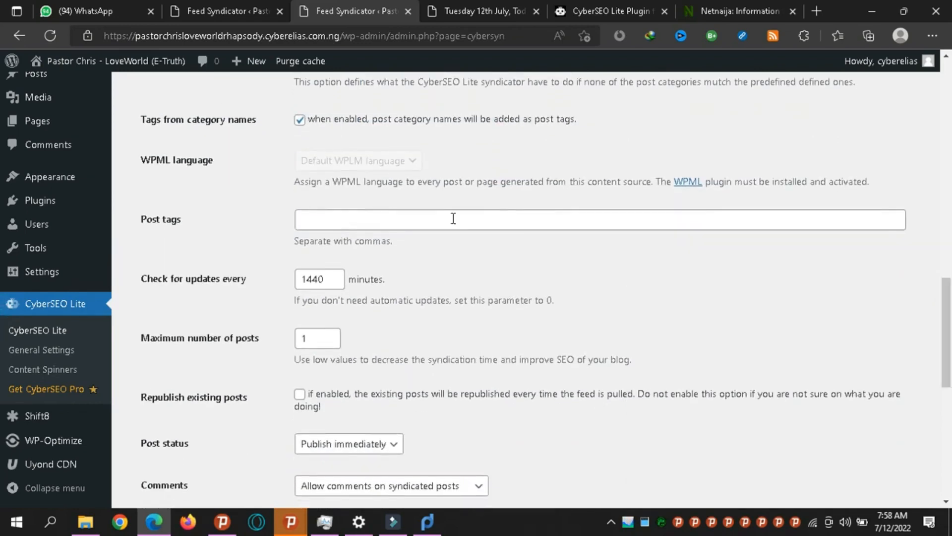
pyautogui.click(313, 220)
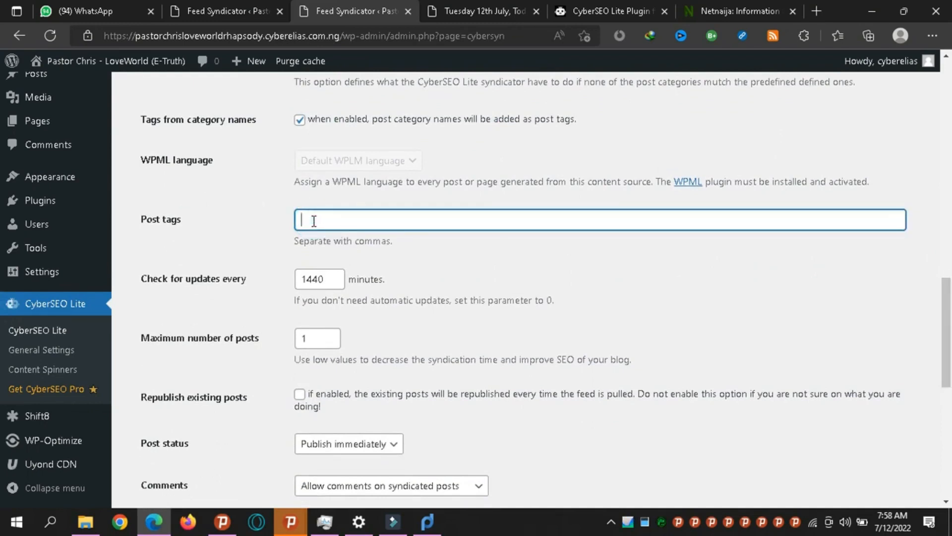
pyautogui.doubleClick(314, 279)
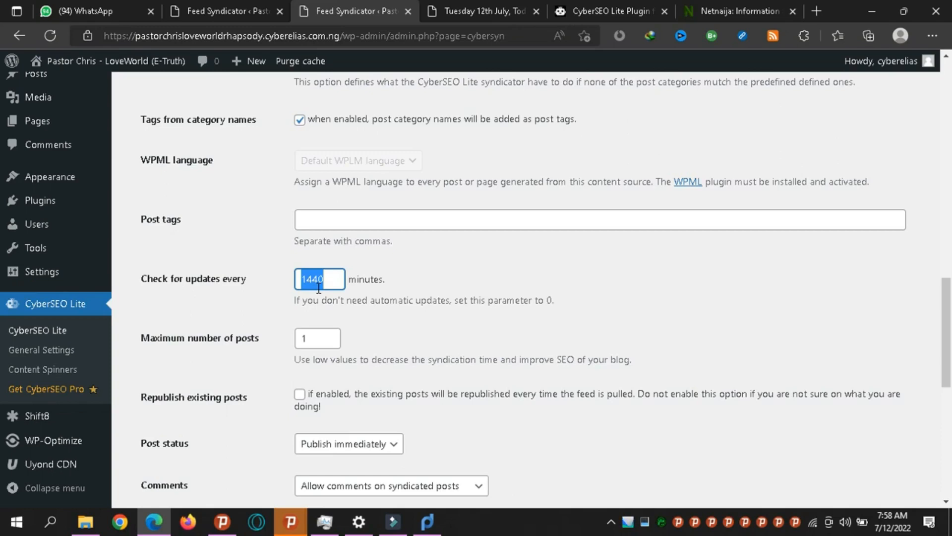
# Set Maximum number of posts to 1 and keep Post status at Publish immediately.
pyautogui.click(309, 342)
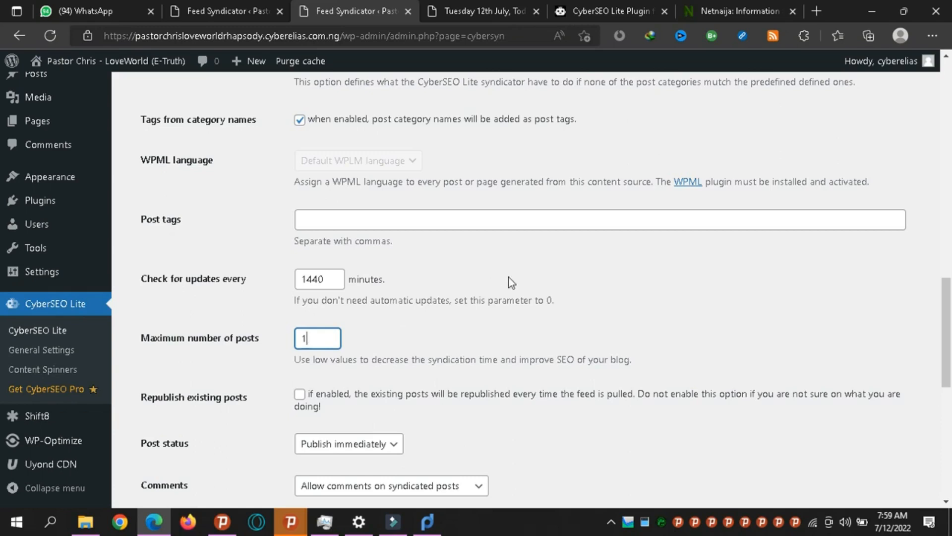
pyautogui.moveTo(948, 324); pyautogui.dragTo(950, 350)
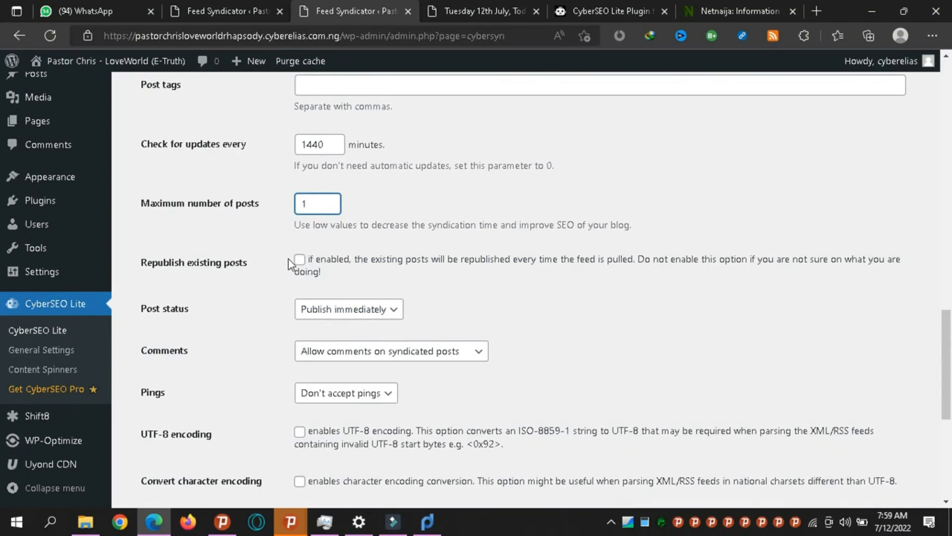
pyautogui.click(332, 322)
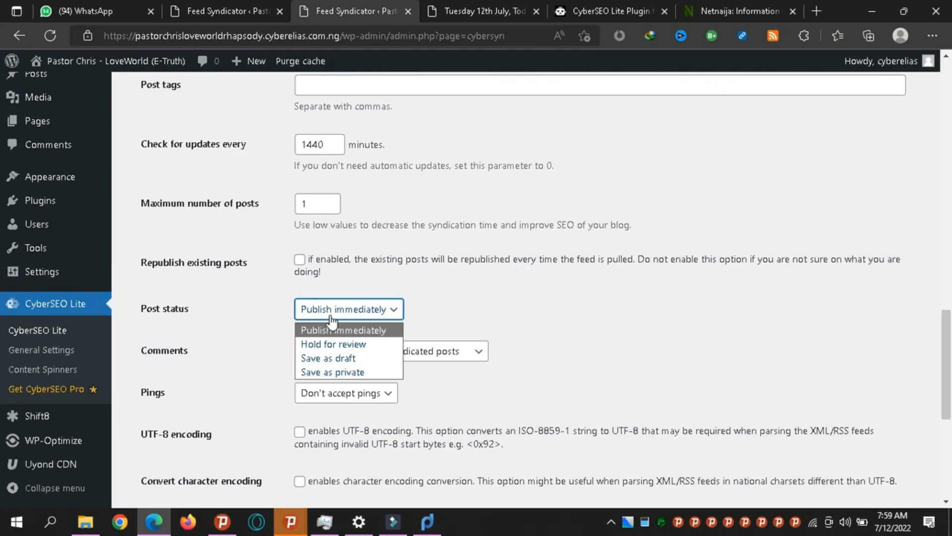
pyautogui.click(382, 328)
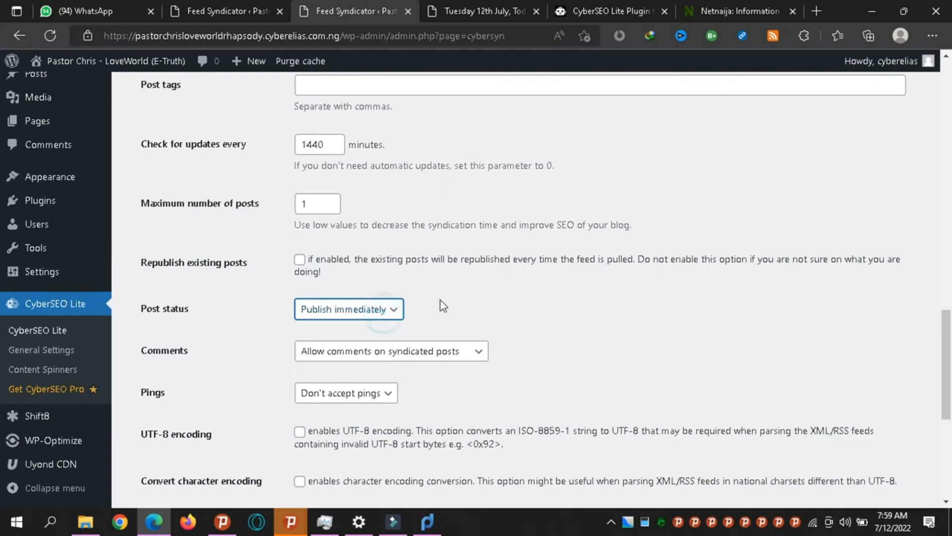
pyautogui.scroll(-3, 3, 368)
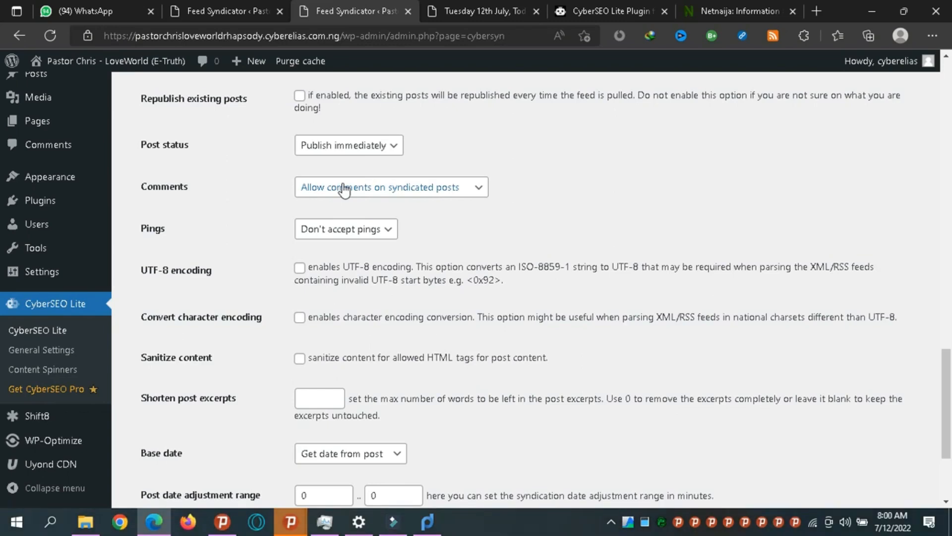
pyautogui.click(316, 232)
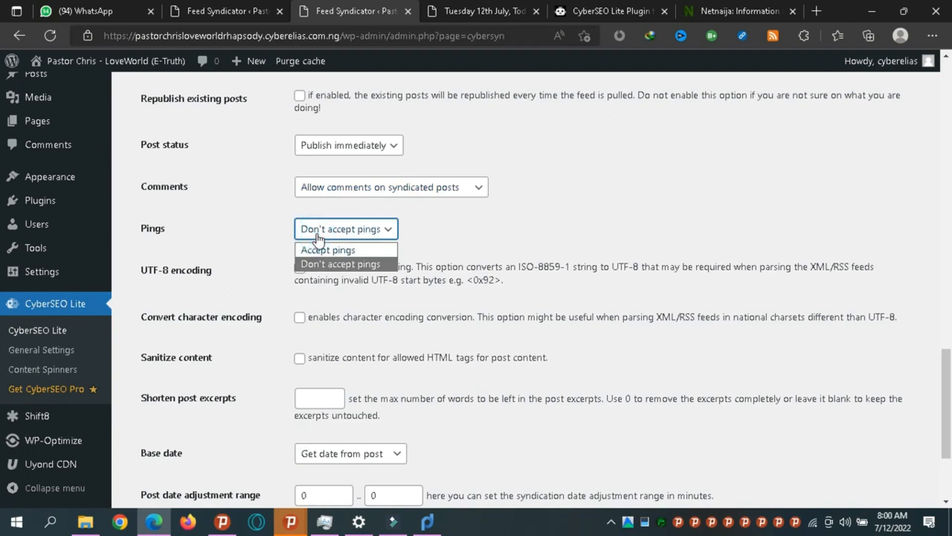
# Keep Don't accept pings, and tick UTF-8 encoding and Convert character encoding.
pyautogui.click(317, 234)
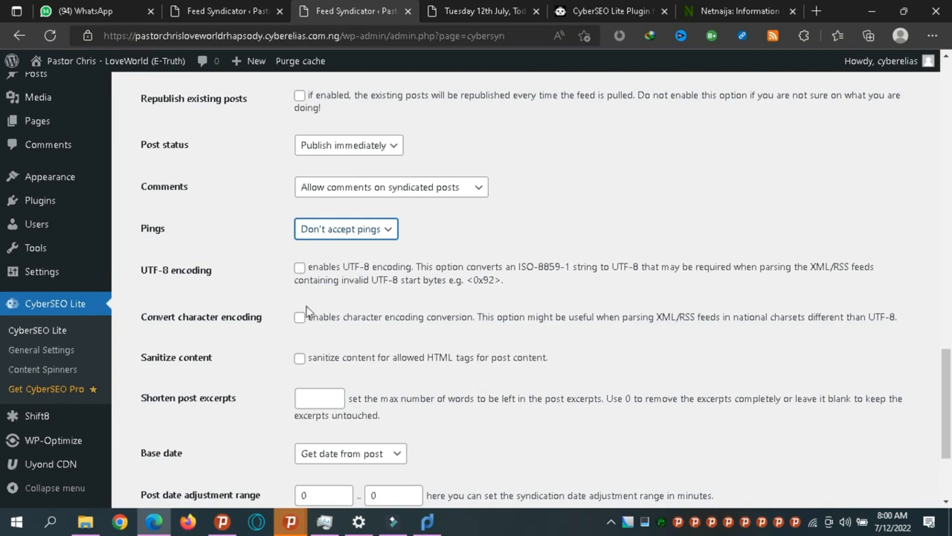
pyautogui.click(302, 273)
pyautogui.click(299, 268)
pyautogui.click(299, 319)
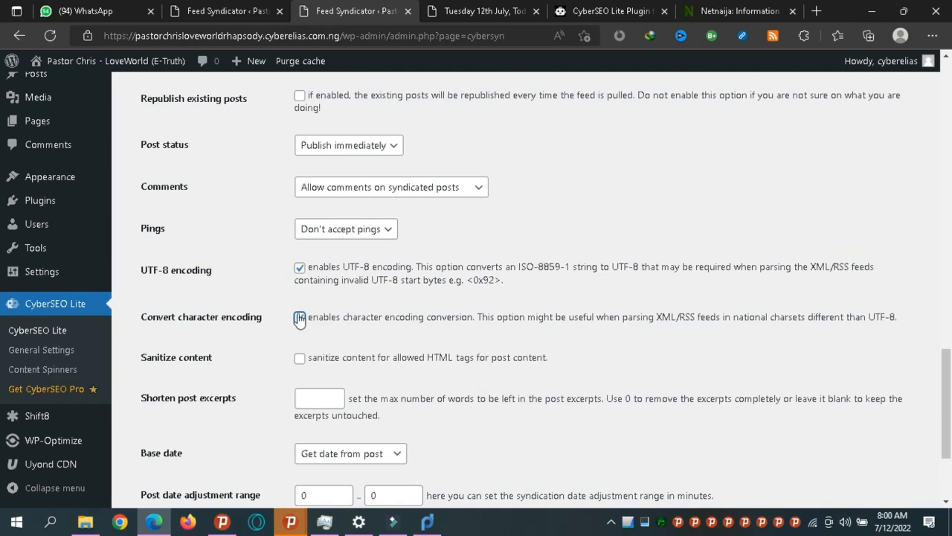
pyautogui.click(299, 318)
pyautogui.scroll(-2, 346, 308)
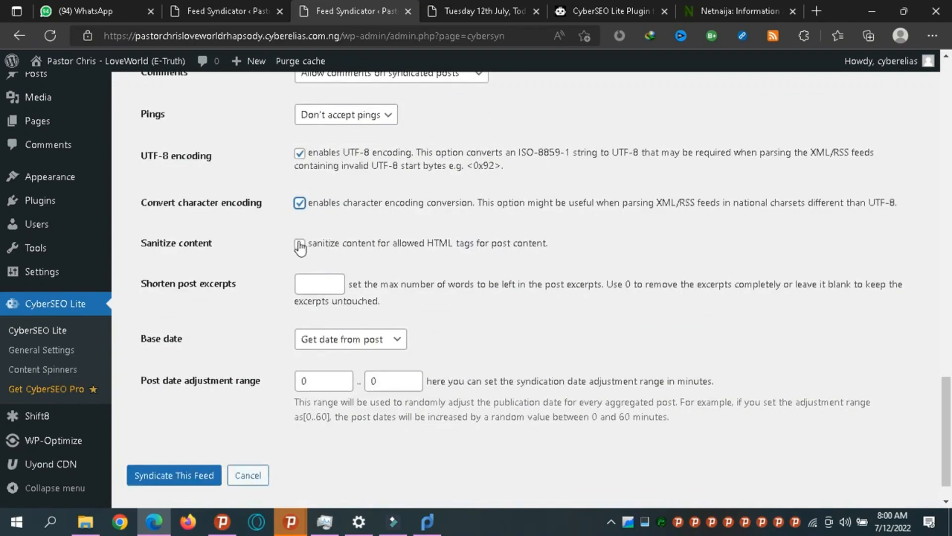
pyautogui.click(258, 247)
# View the imported Tuesday 12th July article, then go back to the home page's recent posts.
pyautogui.click(486, 18)
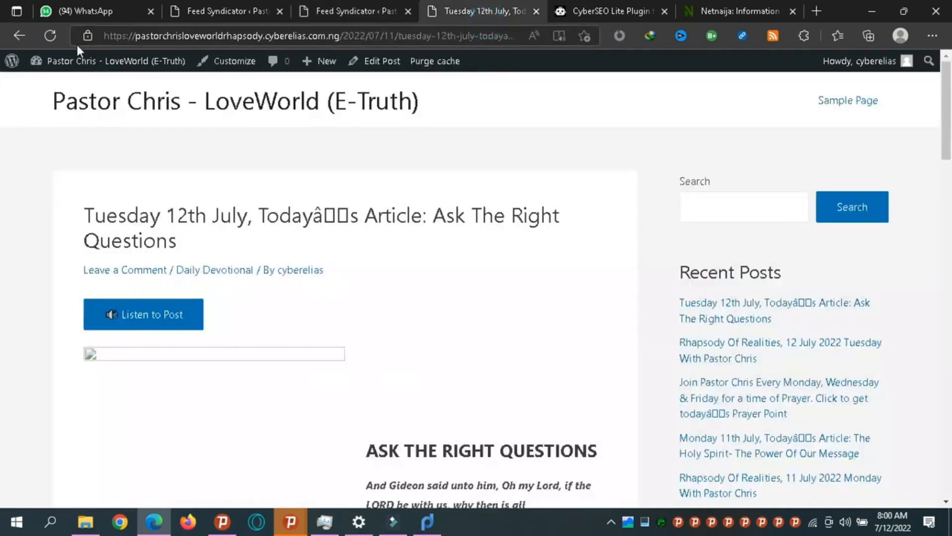
pyautogui.click(17, 37)
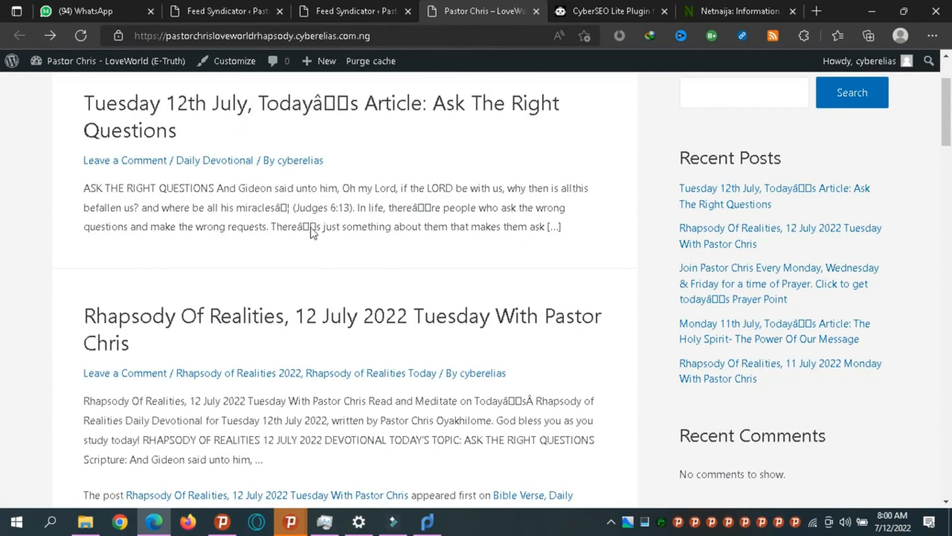
pyautogui.scroll(-2, 312, 226)
pyautogui.scroll(1, 312, 230)
pyautogui.scroll(3, 311, 229)
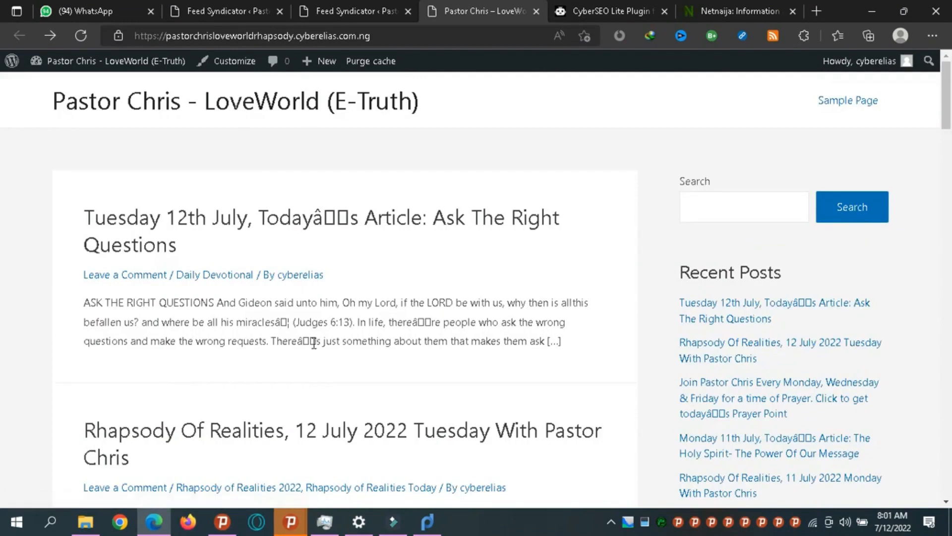
pyautogui.click(358, 10)
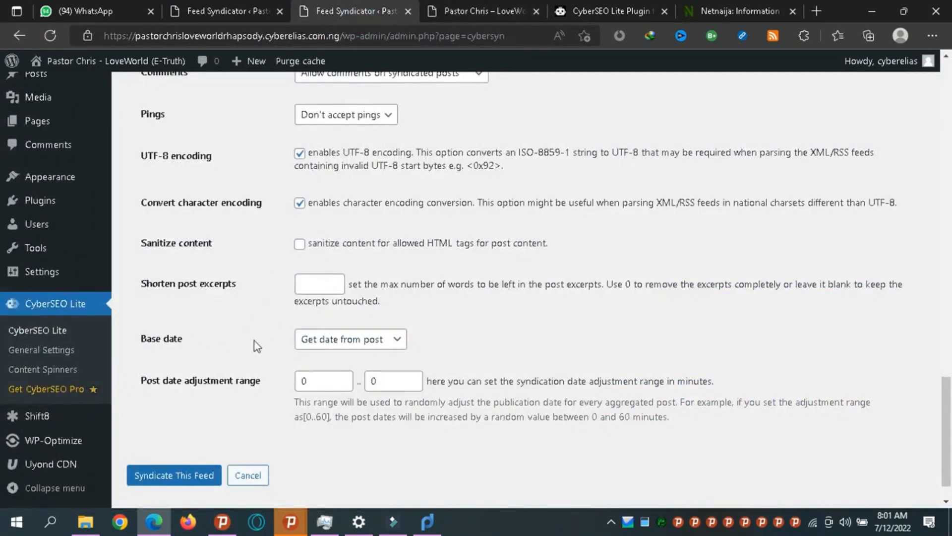
# Keep the NetNaija feed's Base date at Get date from post.
pyautogui.click(306, 344)
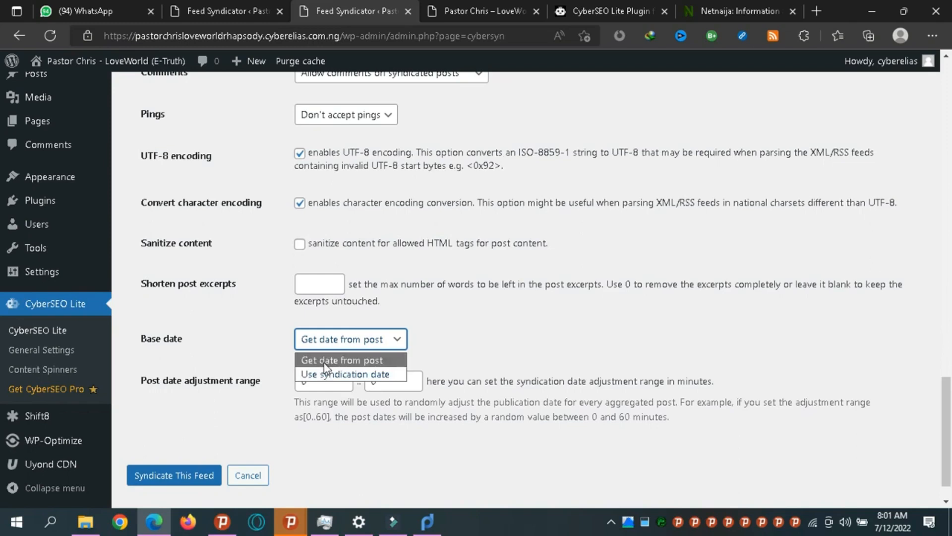
pyautogui.click(558, 312)
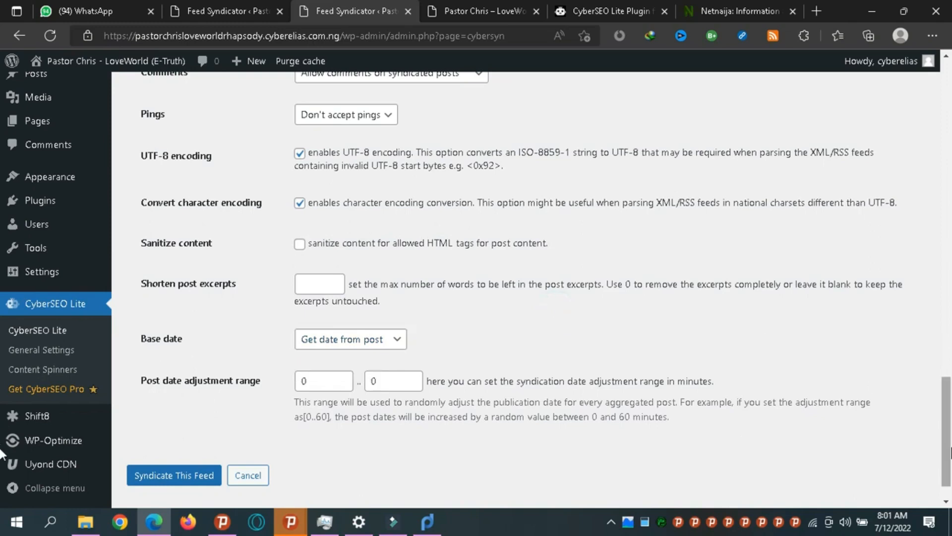
pyautogui.scroll(-2, 557, 410)
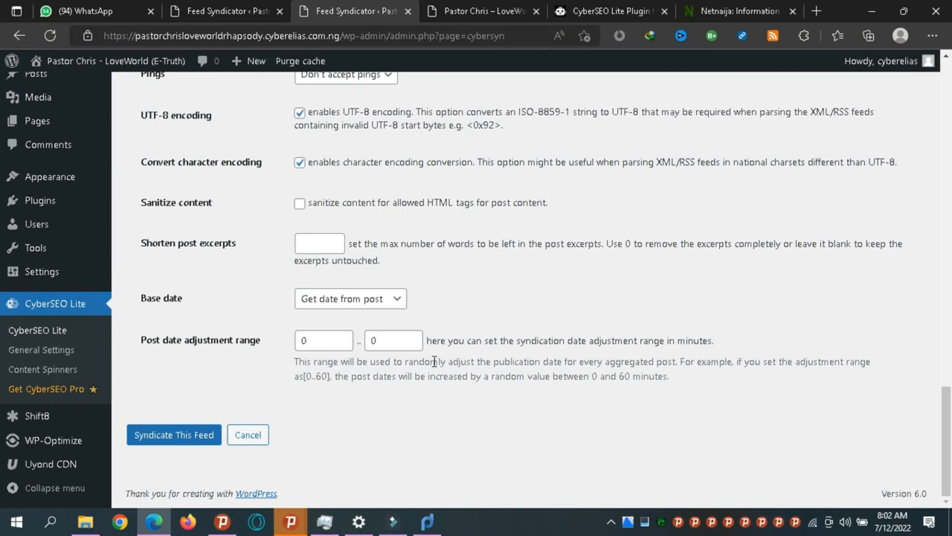
pyautogui.moveTo(947, 393); pyautogui.dragTo(948, 97)
pyautogui.click(198, 303)
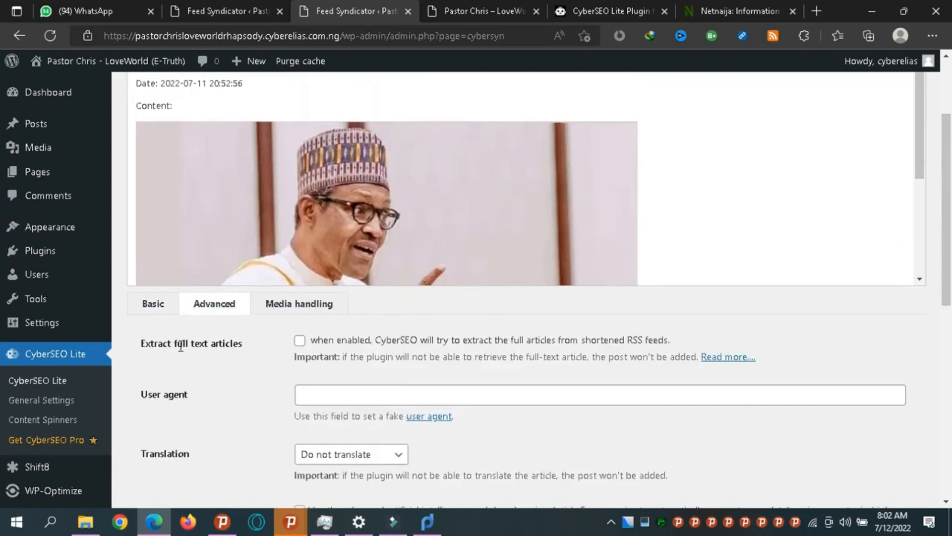
# Tick Extract full text articles and leave Translation at Do not translate.
pyautogui.click(299, 342)
pyautogui.moveTo(921, 165); pyautogui.dragTo(919, 264)
pyautogui.moveTo(950, 201); pyautogui.dragTo(950, 301)
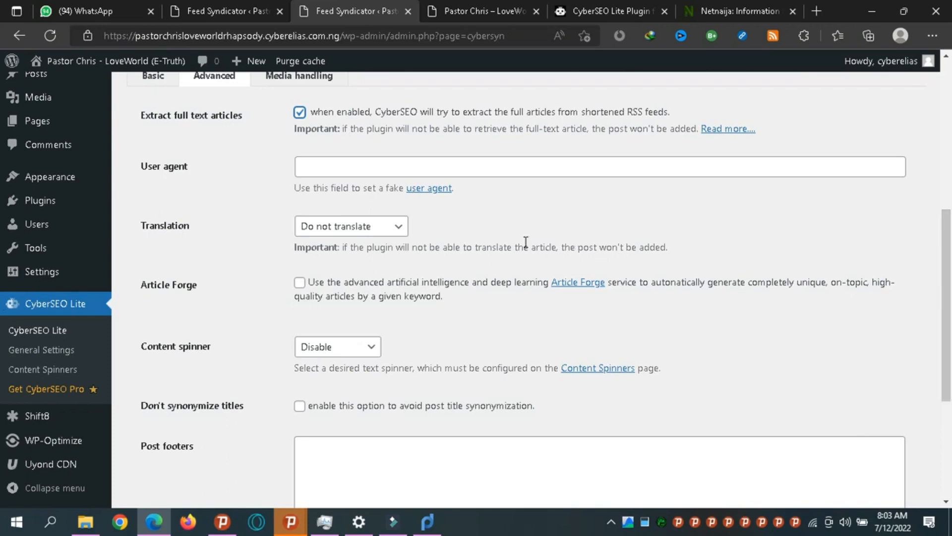
pyautogui.click(349, 231)
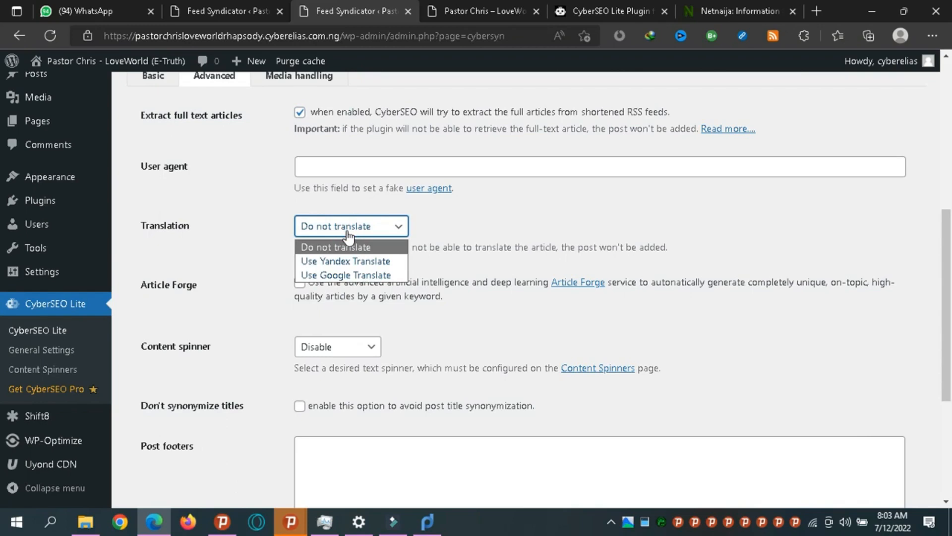
pyautogui.click(319, 169)
pyautogui.click(319, 169)
pyautogui.click(249, 195)
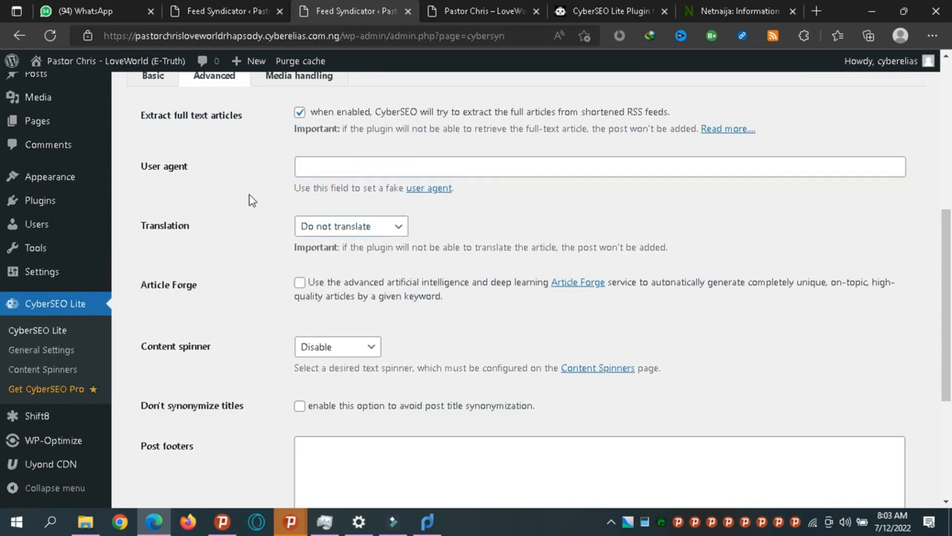
pyautogui.click(311, 227)
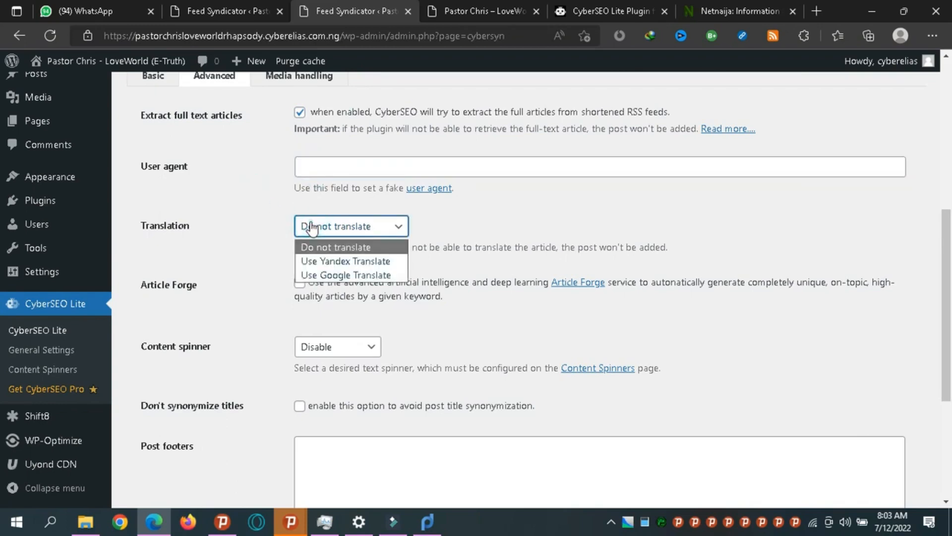
pyautogui.click(242, 157)
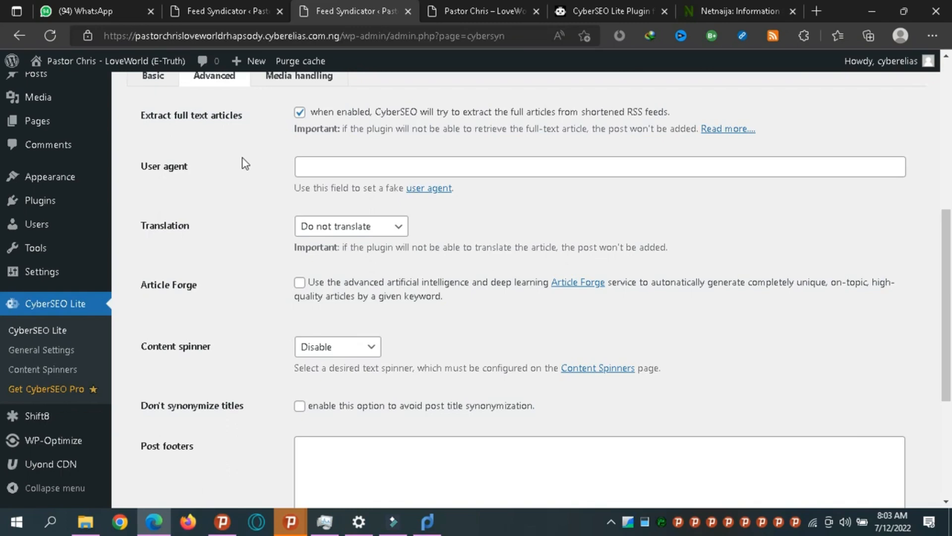
# Leave the user agent field empty and confirm Translation stays at Do not translate.
pyautogui.click(326, 167)
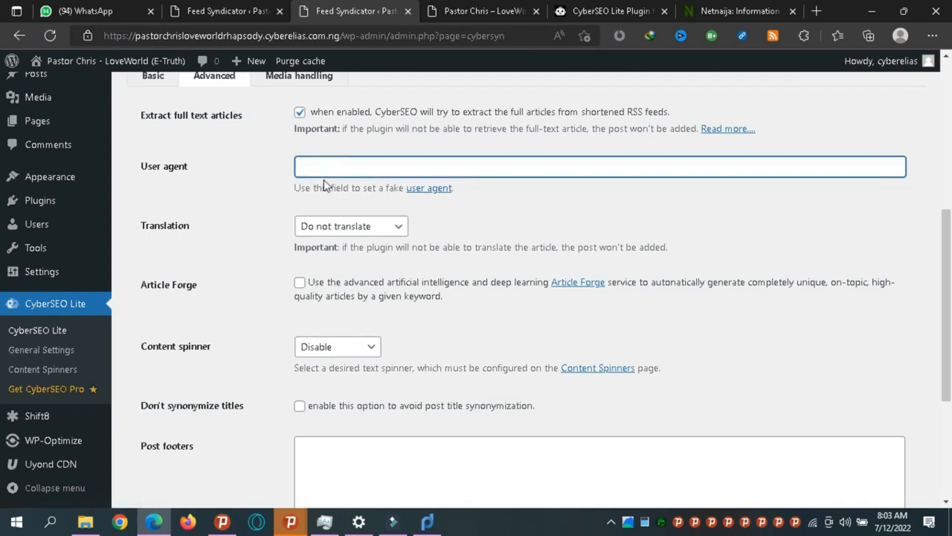
pyautogui.click(290, 196)
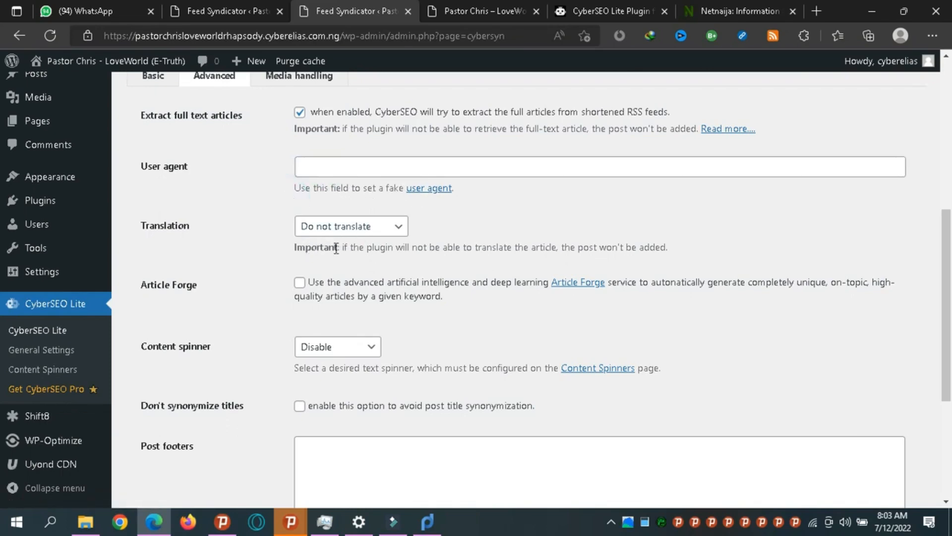
pyautogui.click(309, 227)
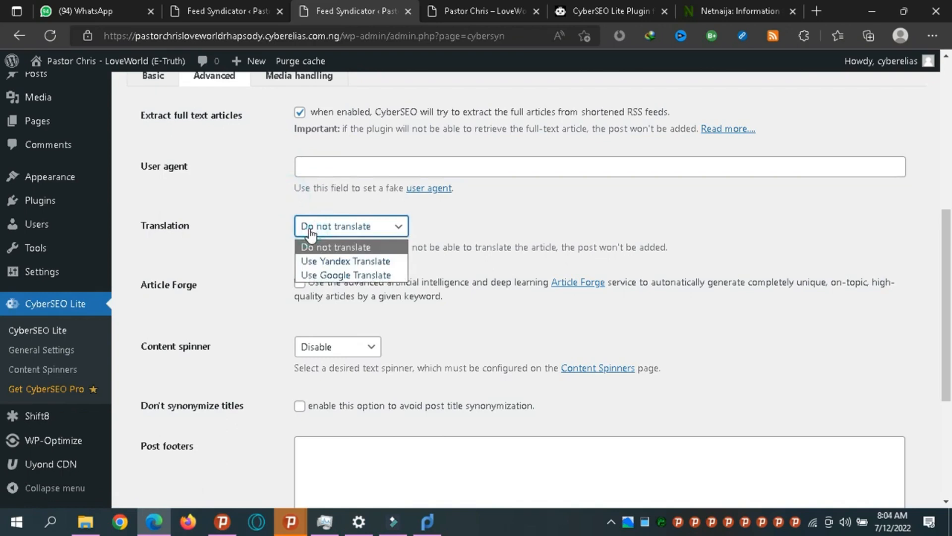
pyautogui.click(310, 233)
pyautogui.click(225, 260)
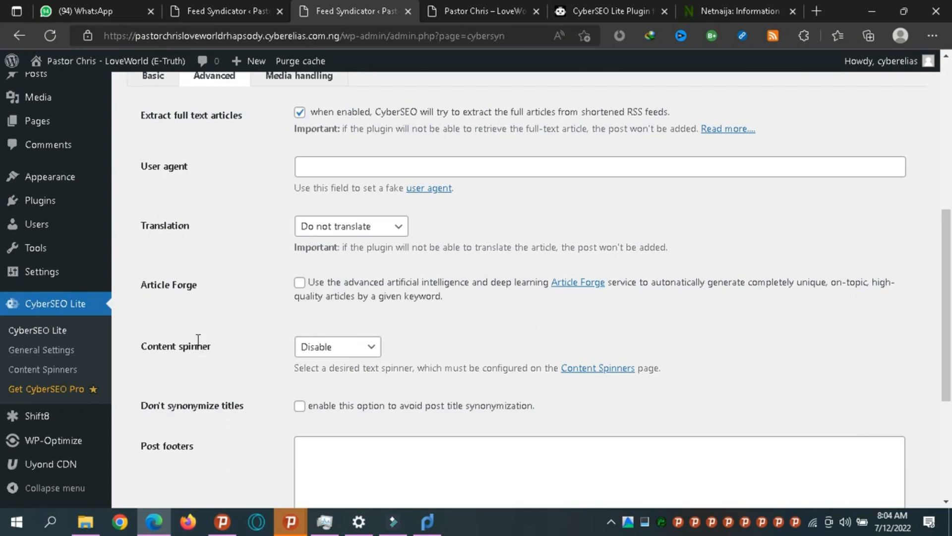
# Choose SpinnerChief from the NetNaija feed's Content spinner dropdown.
pyautogui.click(319, 350)
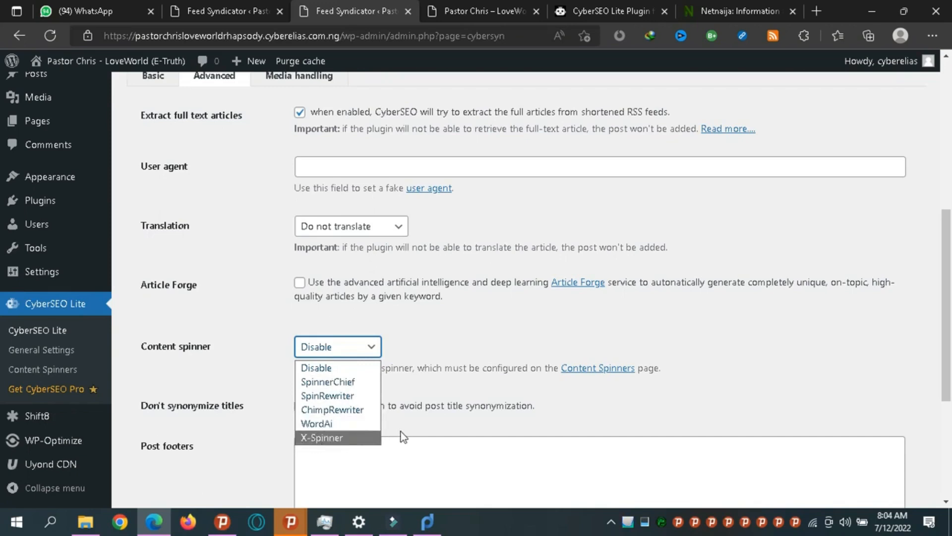
pyautogui.click(438, 342)
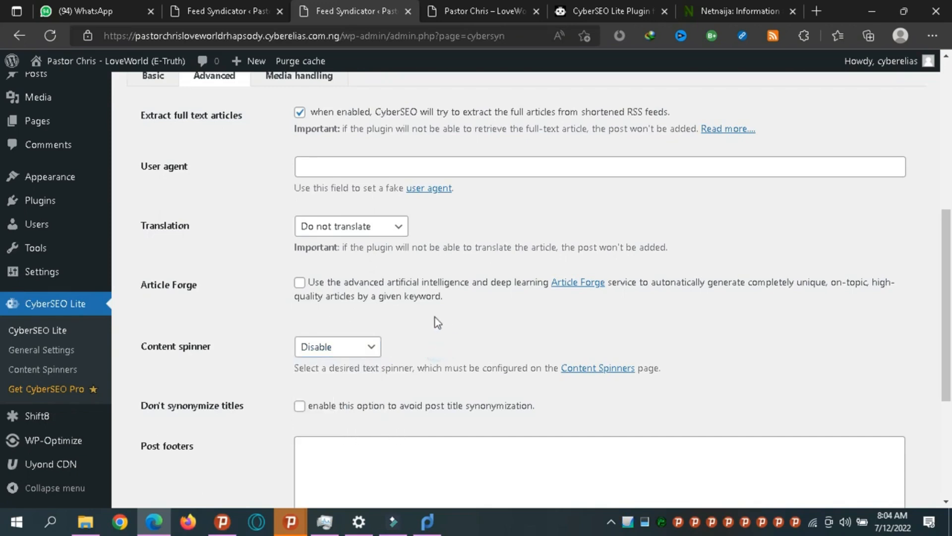
pyautogui.click(349, 351)
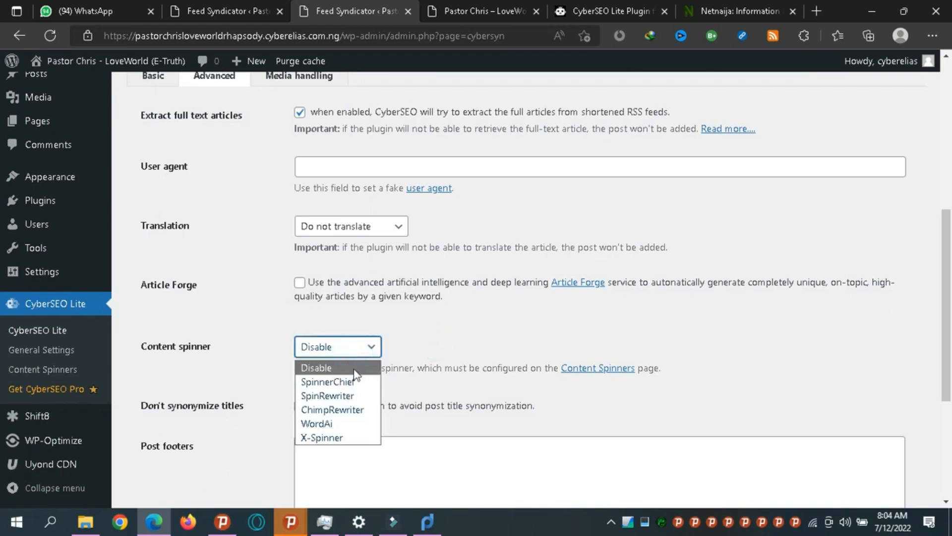
pyautogui.click(407, 353)
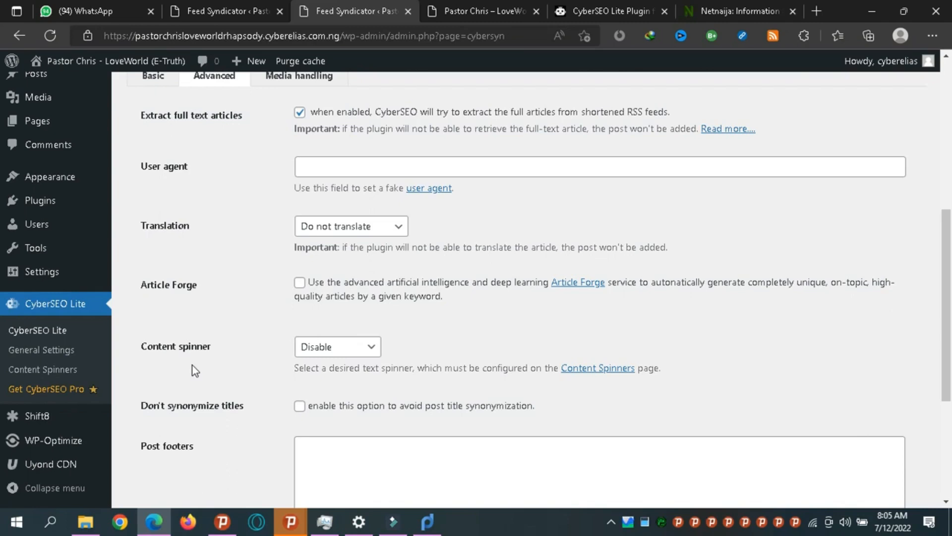
pyautogui.click(318, 354)
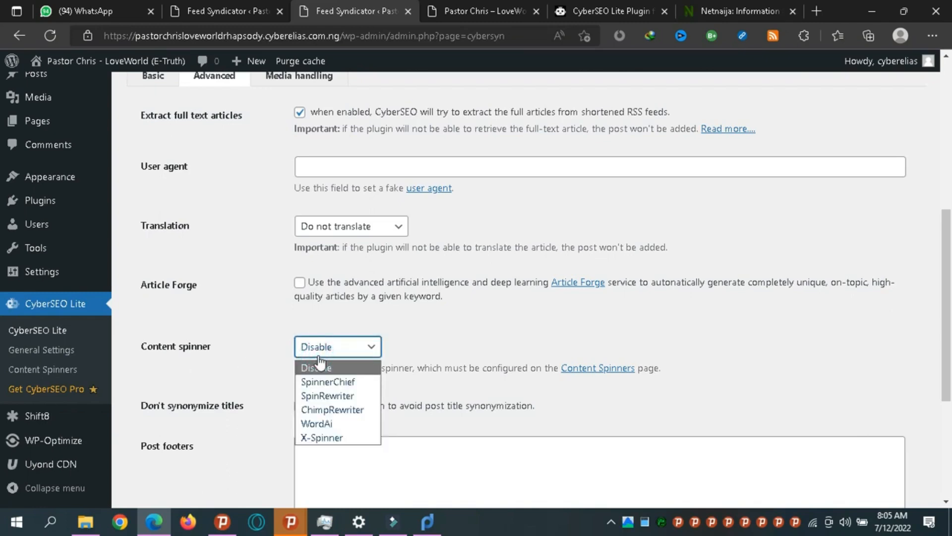
pyautogui.click(330, 383)
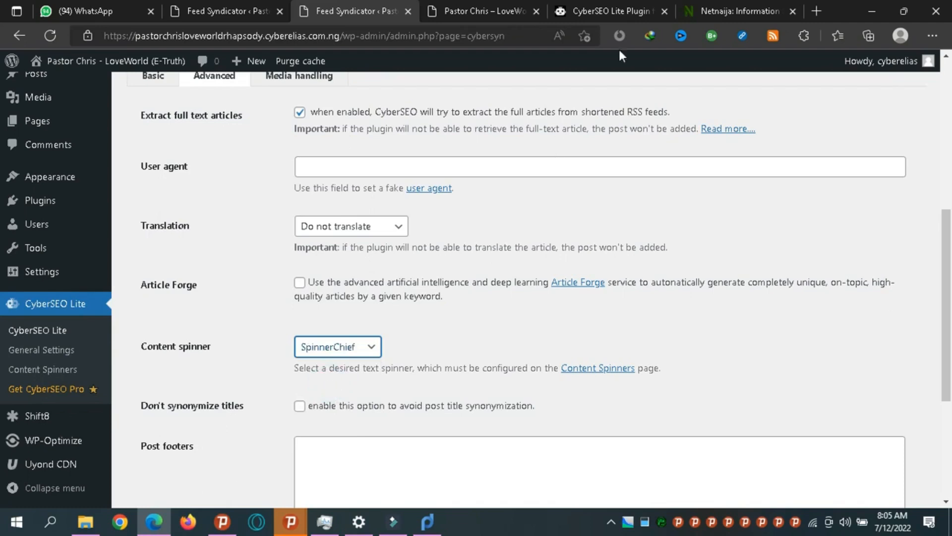
pyautogui.click(819, 13)
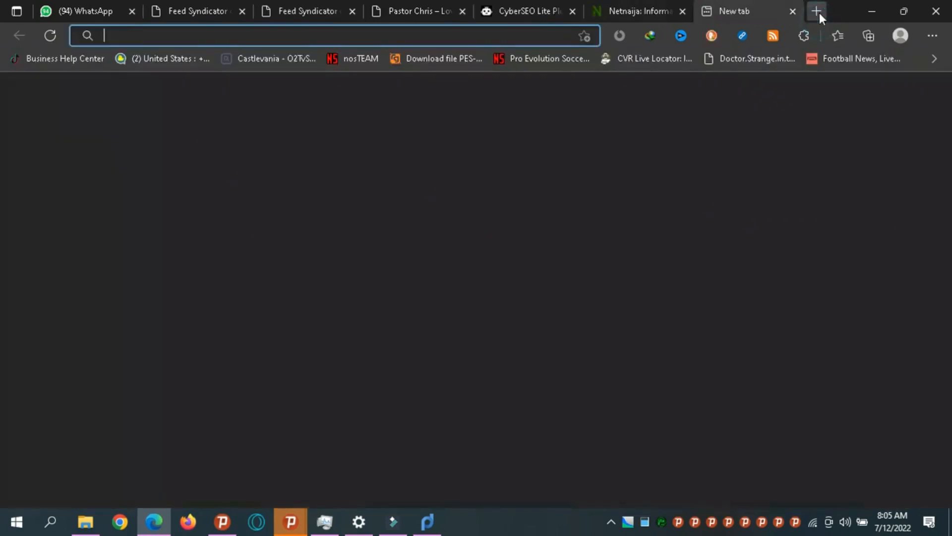
# Search 'spinnerchief' and open the SpinnerChief Paraphraser website's account menu.
pyautogui.write('spinnerchief')
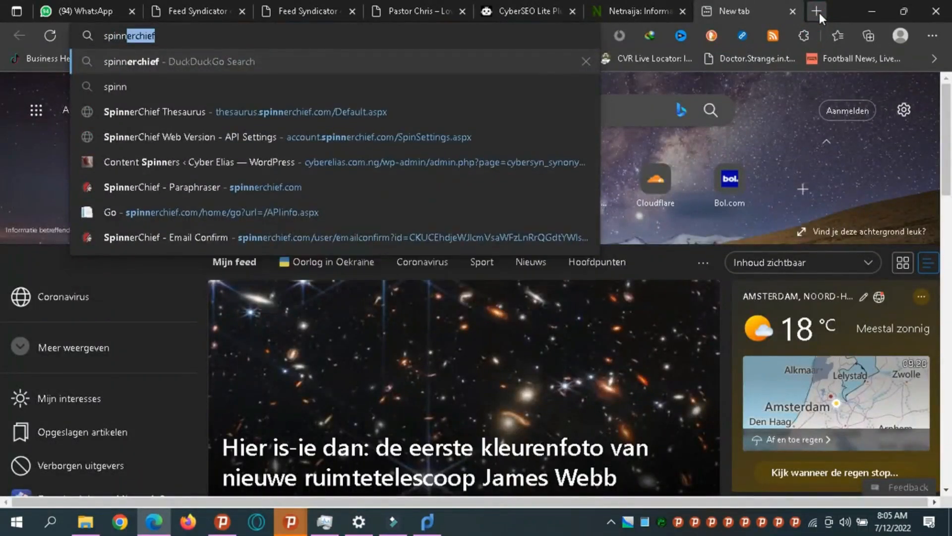
pyautogui.press('Return')
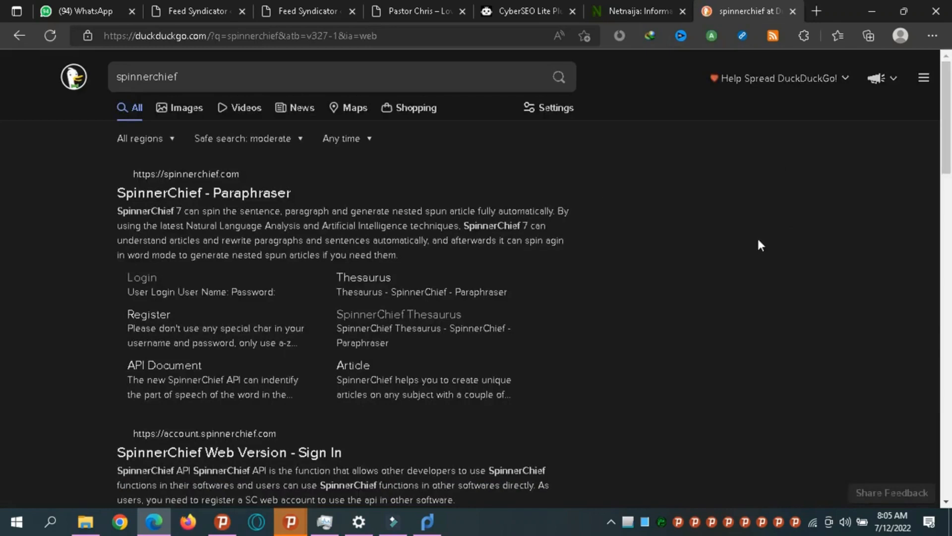
pyautogui.click(207, 203)
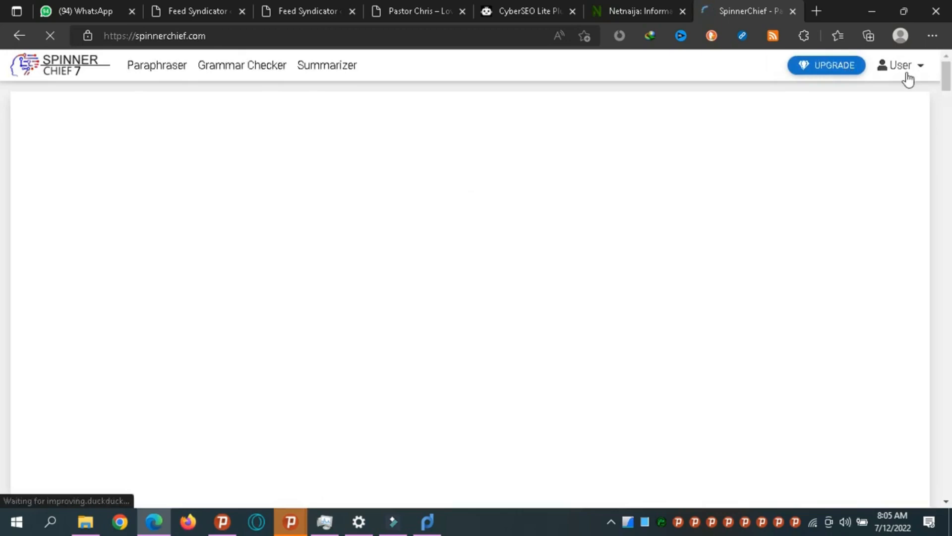
pyautogui.click(914, 66)
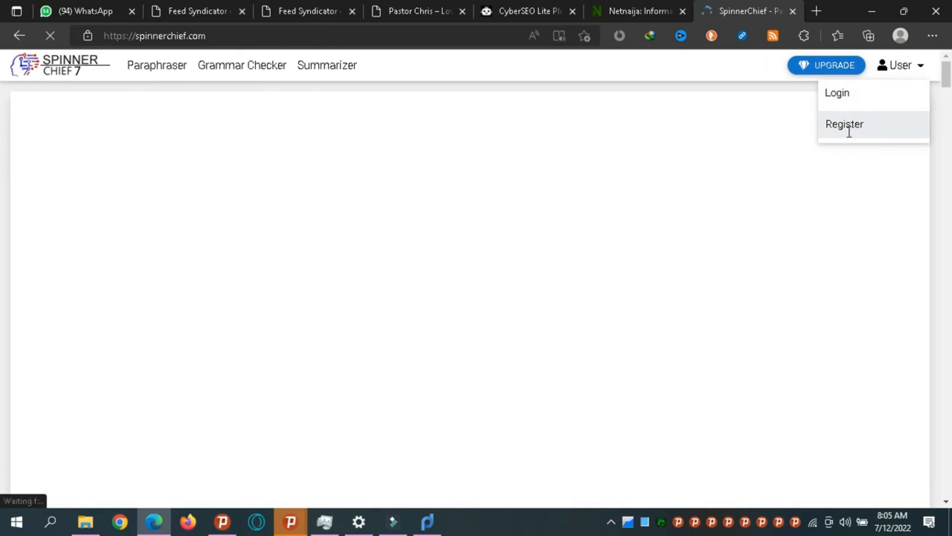
# Switch back through the open tabs to the CyberSEO feed settings.
pyautogui.click(634, 4)
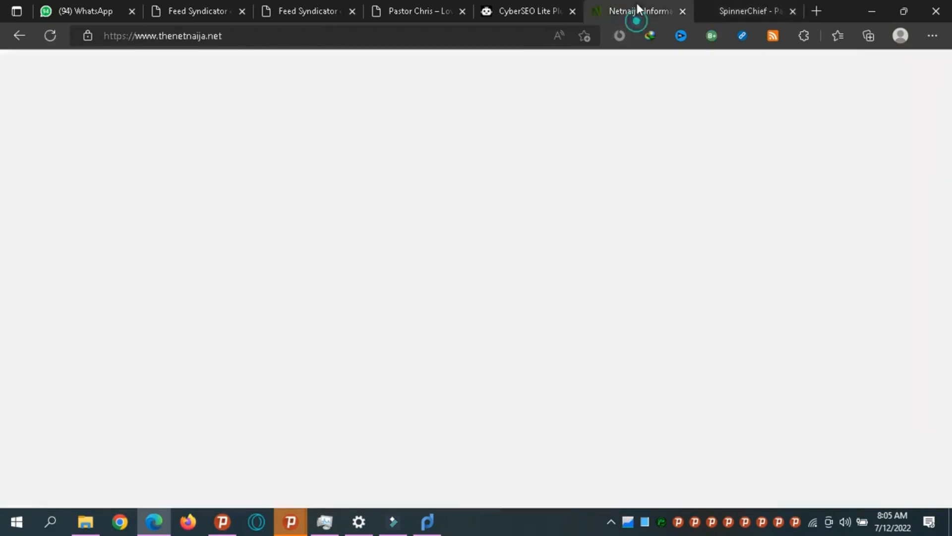
pyautogui.click(423, 4)
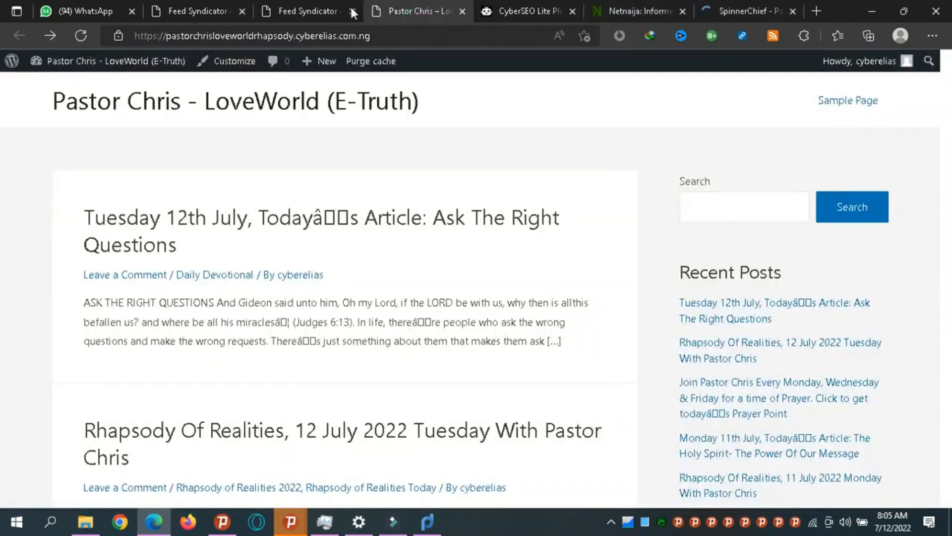
pyautogui.click(299, 11)
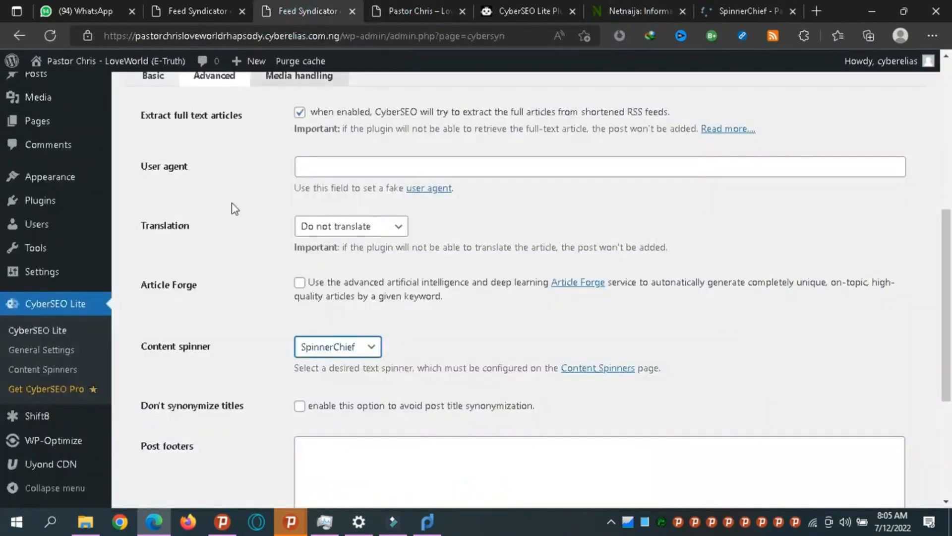
# Open CyberSEO's Content Spinners settings page in a new tab.
pyautogui.rightClick(32, 367)
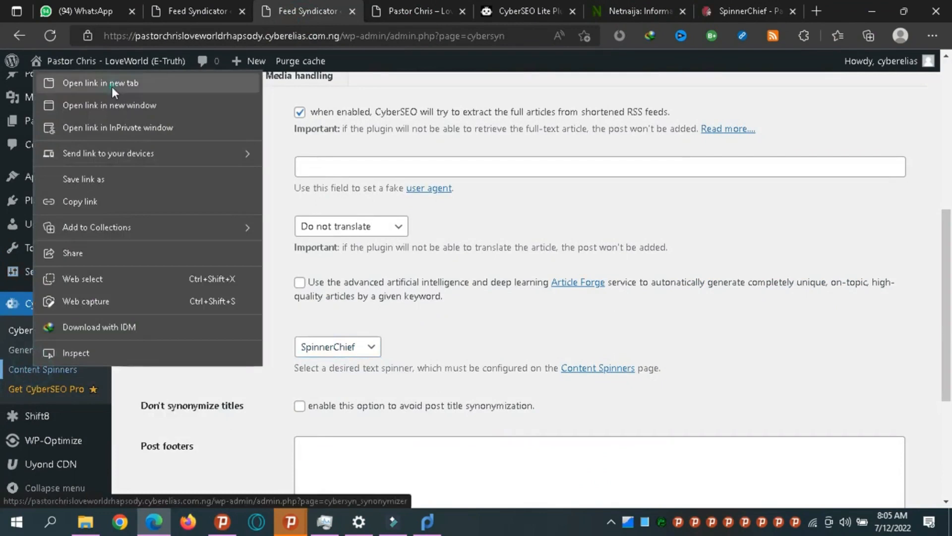
pyautogui.click(111, 86)
pyautogui.click(369, 5)
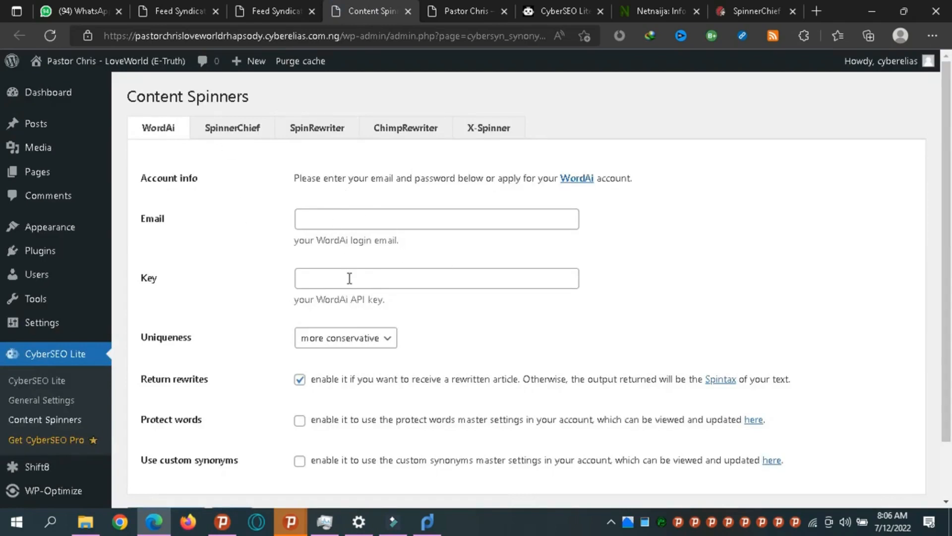
# Look through the SpinnerChief, SpinRewriter, ChimpRewriter, X-Spinner and WordAi settings tabs.
pyautogui.click(235, 129)
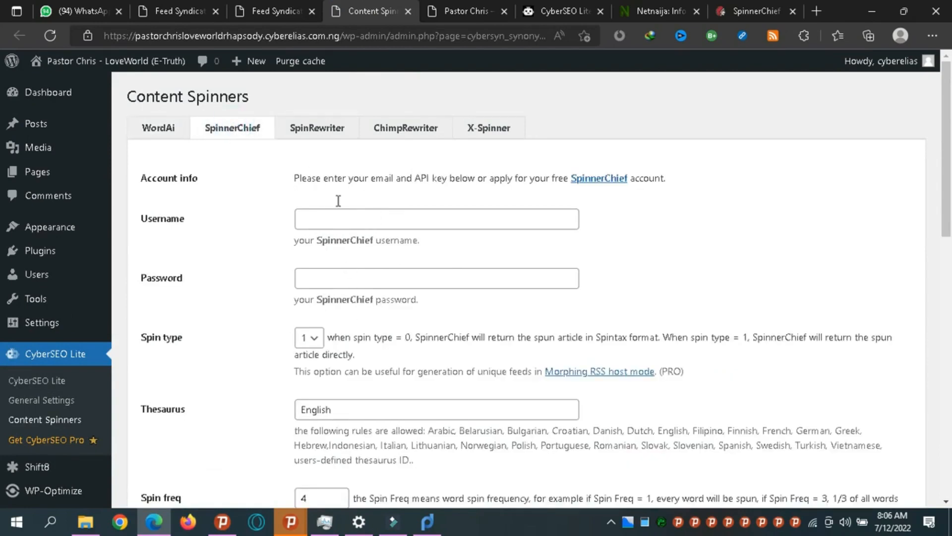
pyautogui.click(315, 130)
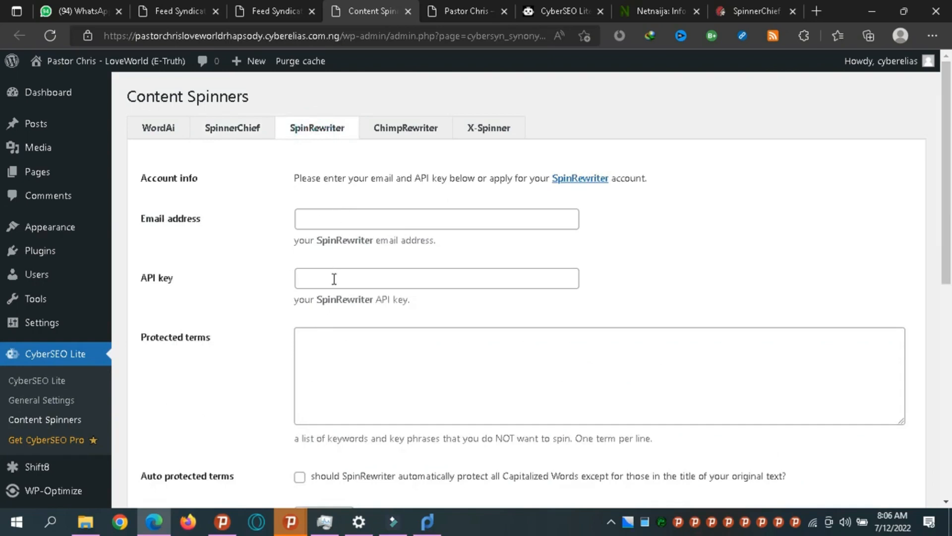
pyautogui.click(404, 127)
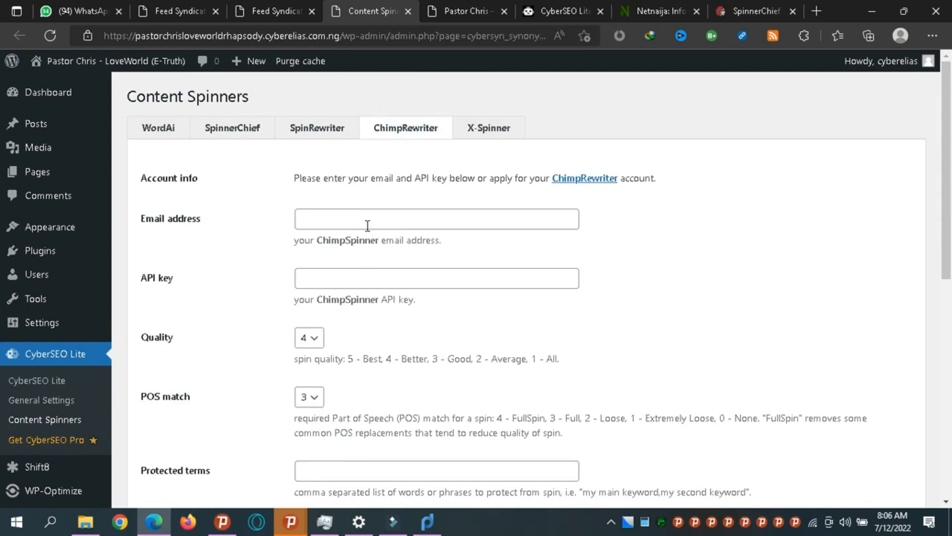
pyautogui.click(474, 133)
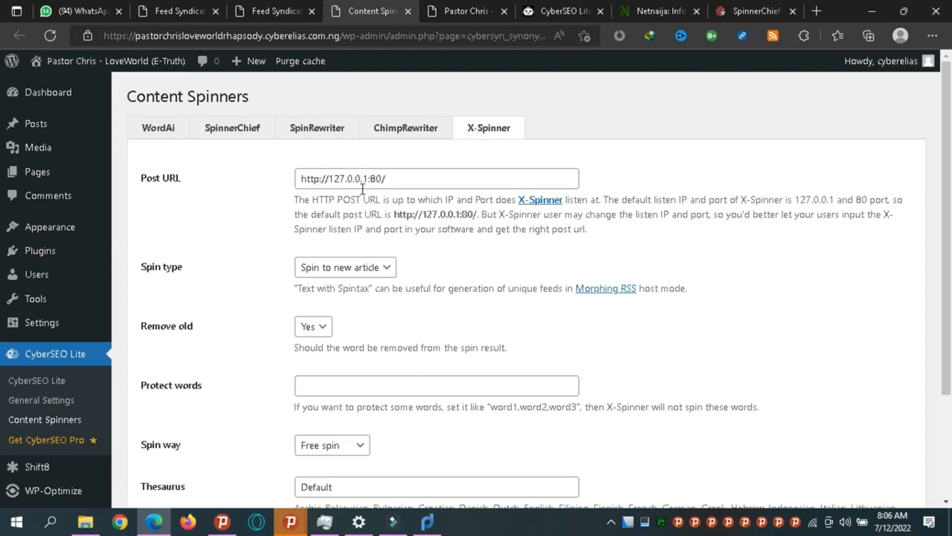
pyautogui.click(153, 130)
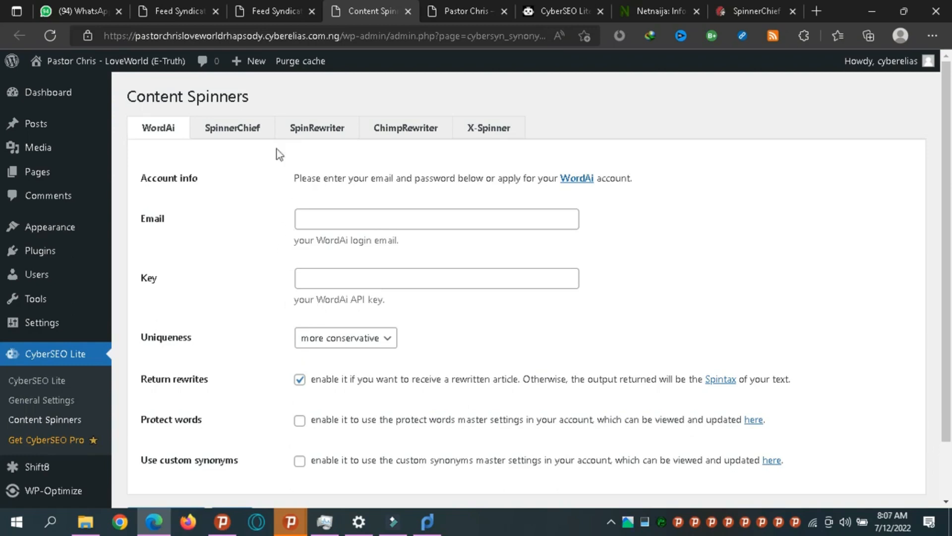
pyautogui.click(267, 10)
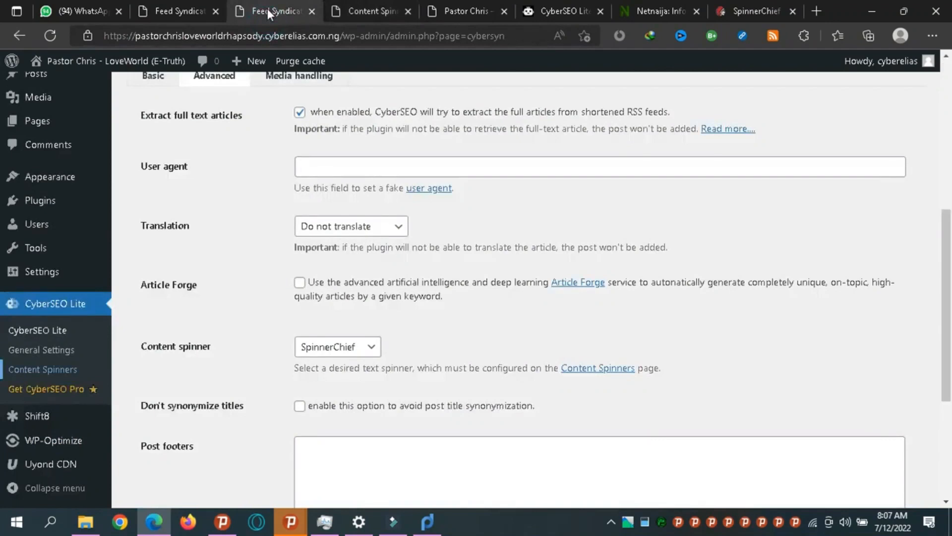
# Look over the Post footers field, then bring up the feed's Media handling section.
pyautogui.scroll(-2, 727, 206)
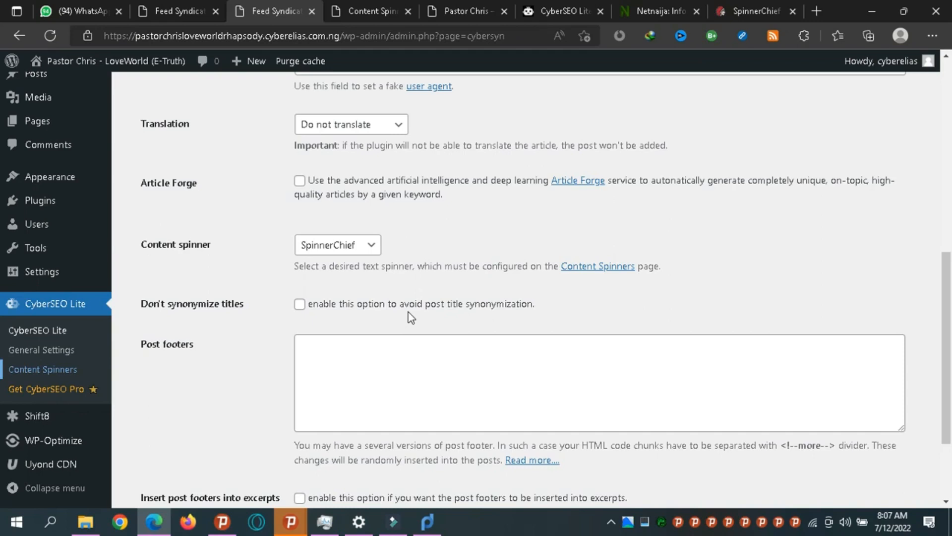
pyautogui.click(344, 367)
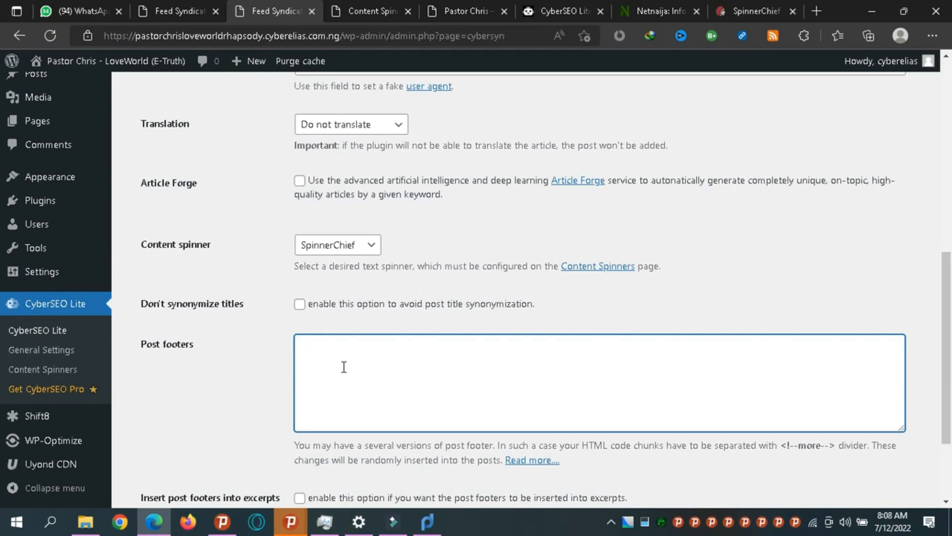
pyautogui.scroll(-3, 950, 347)
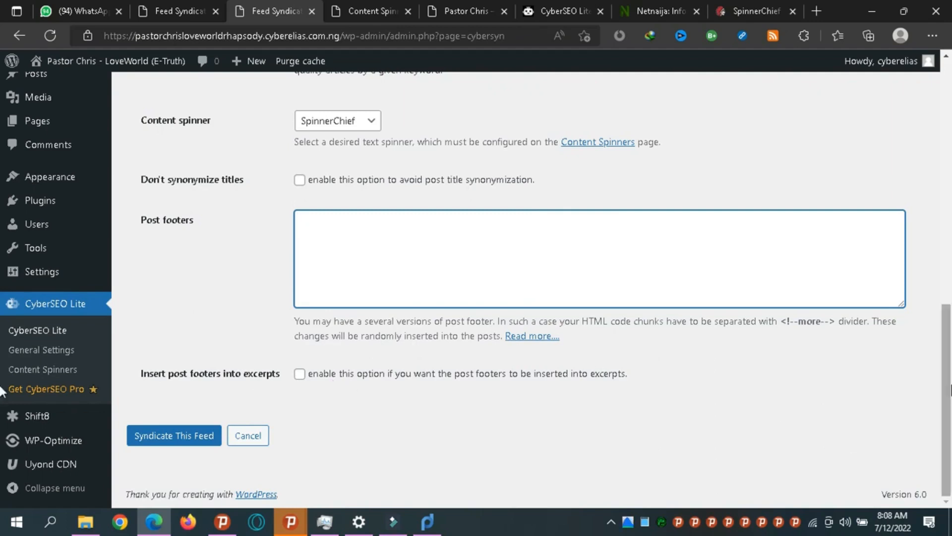
pyautogui.scroll(8, 2, 215)
pyautogui.scroll(4, 1, 215)
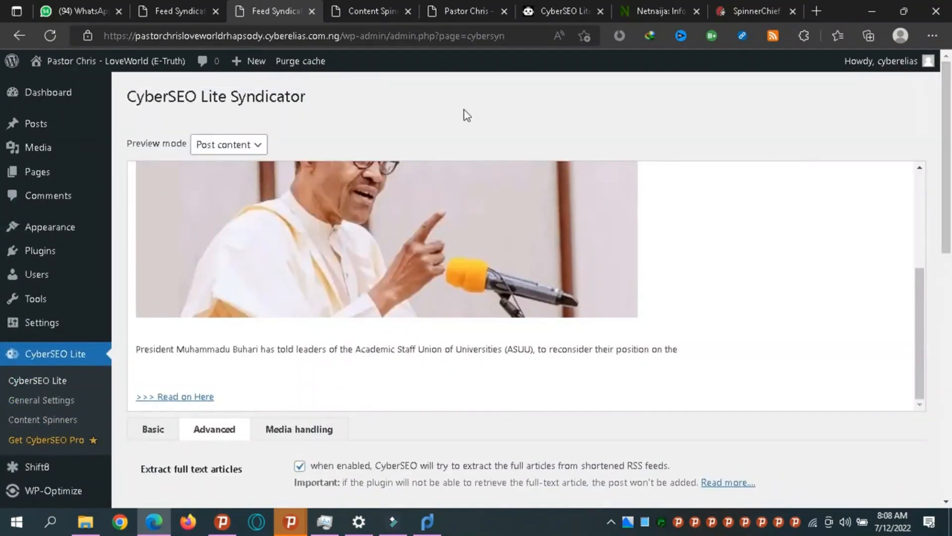
pyautogui.click(299, 430)
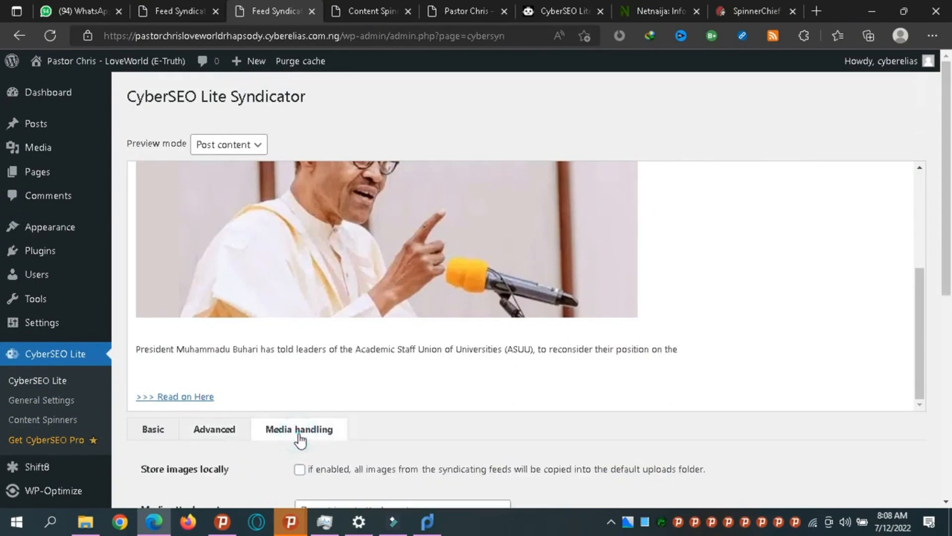
# Open the Post thumbnails dropdown in Media handling to see thumbnail source options.
pyautogui.scroll(-4, 947, 315)
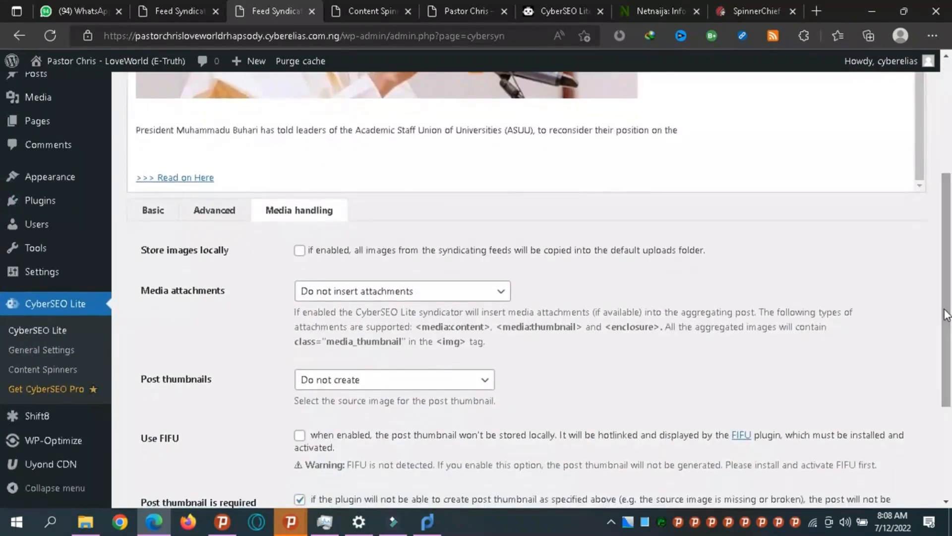
pyautogui.moveTo(946, 315); pyautogui.dragTo(940, 346)
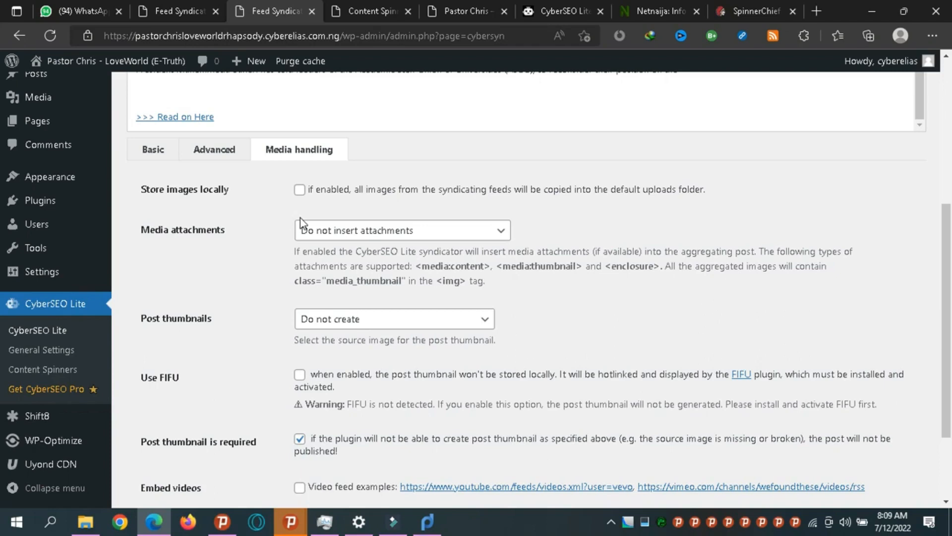
pyautogui.click(341, 327)
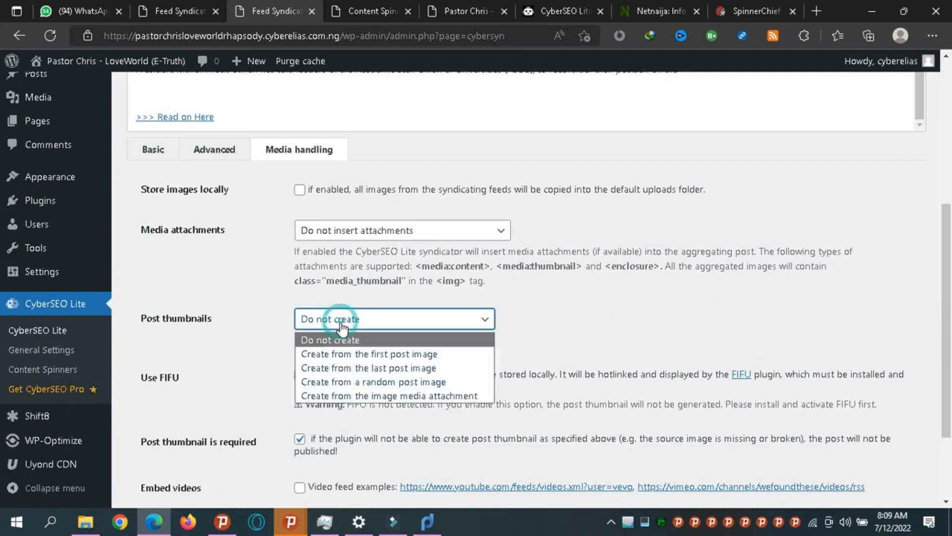
# Set Post thumbnails to 'Create from the image media attachment'.
pyautogui.click(332, 396)
pyautogui.click(281, 367)
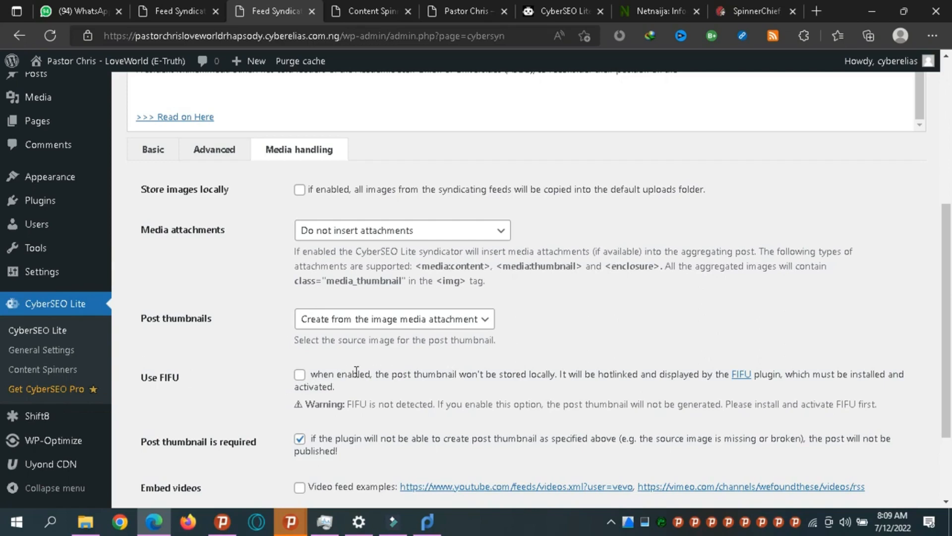
pyautogui.scroll(-3, 3, 318)
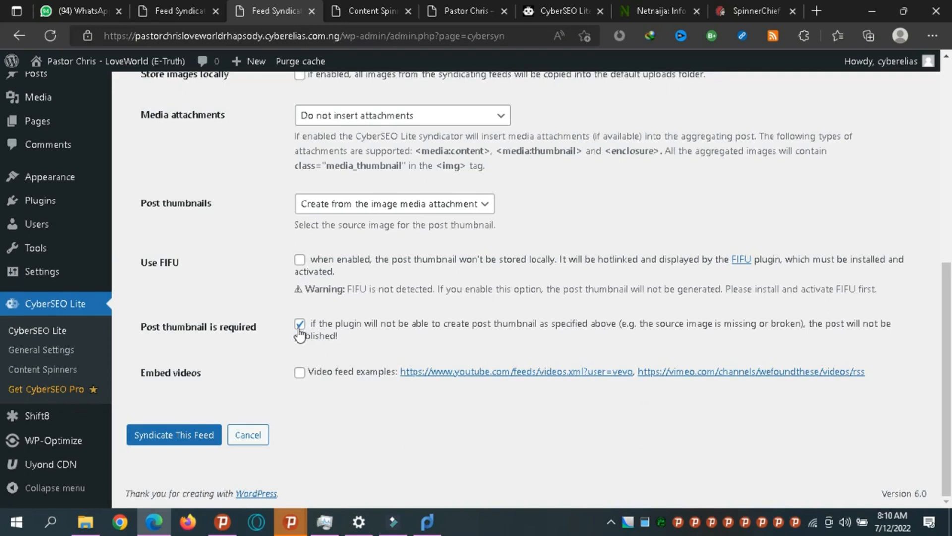
# Tick the Embed videos checkbox in the NetNaija feed's media settings.
pyautogui.click(300, 373)
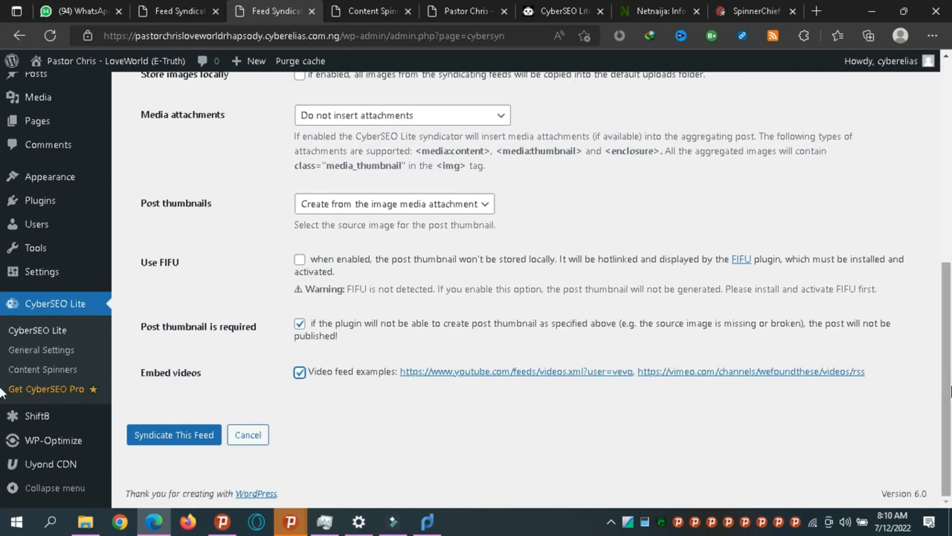
pyautogui.scroll(3, 2, 302)
pyautogui.scroll(-3, 2, 302)
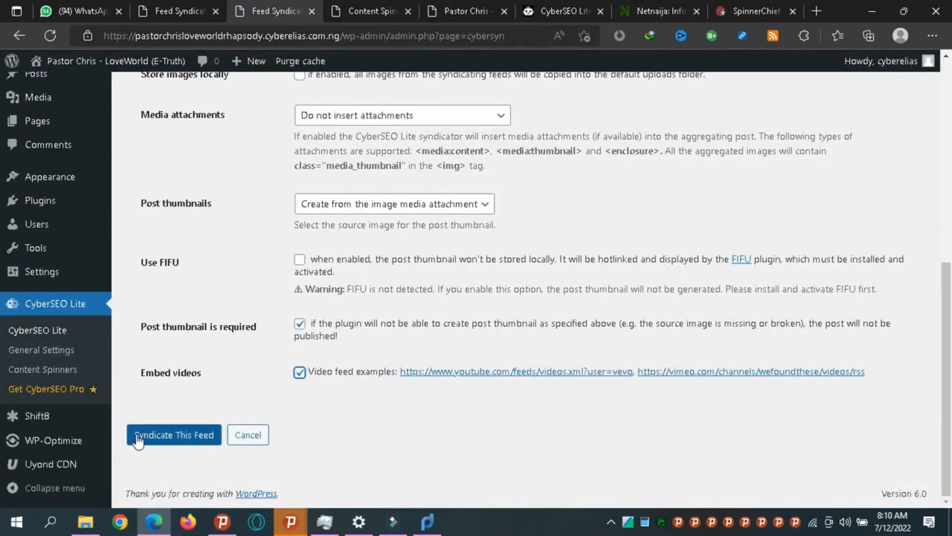
# Save Feeds.feedburner.com as a third syndicated feed and open its edit settings.
pyautogui.click(164, 437)
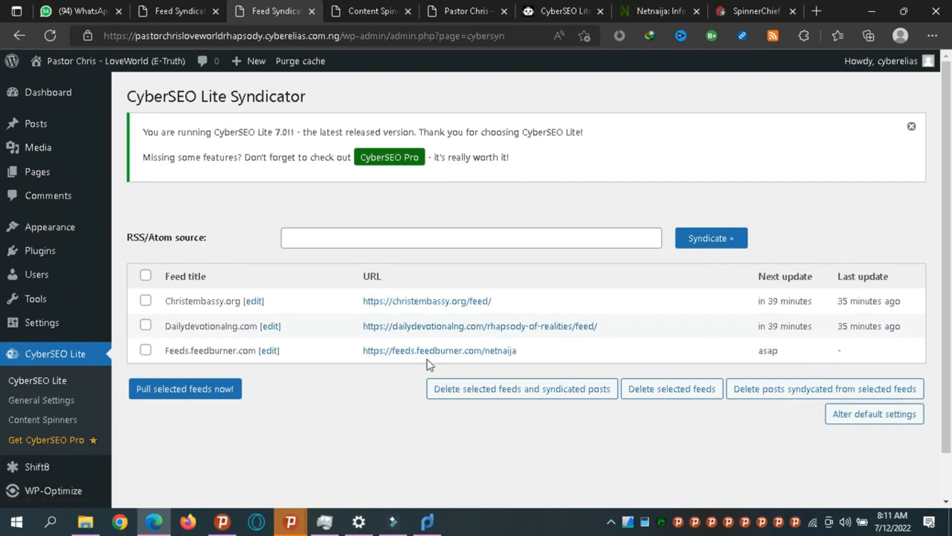
pyautogui.click(272, 351)
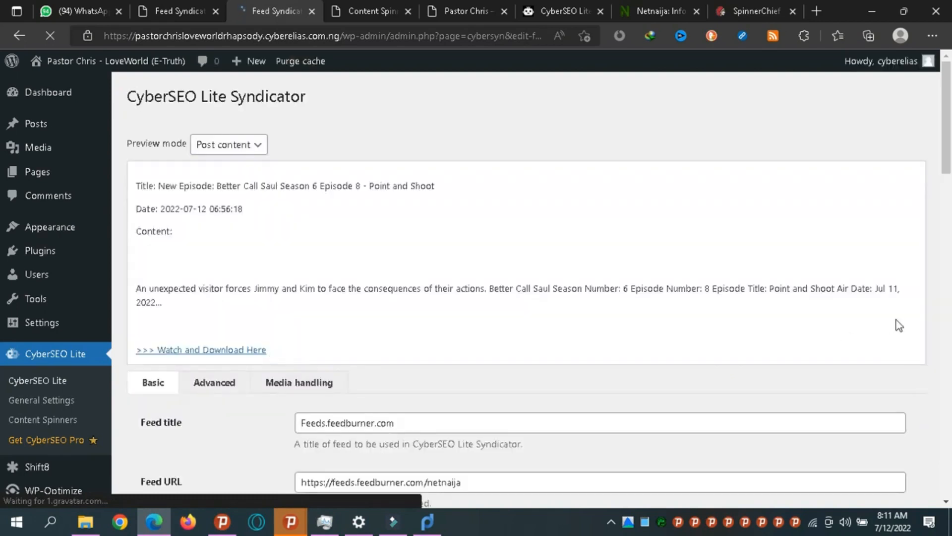
# Change the feed's 'Check for updates every' interval from 1440 to 75 minutes.
pyautogui.click(949, 268)
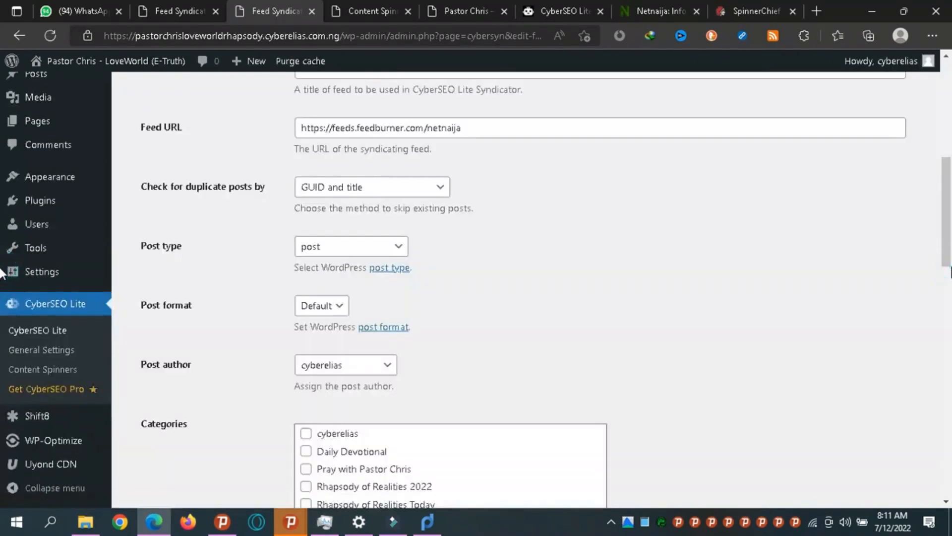
pyautogui.moveTo(949, 235); pyautogui.dragTo(950, 166)
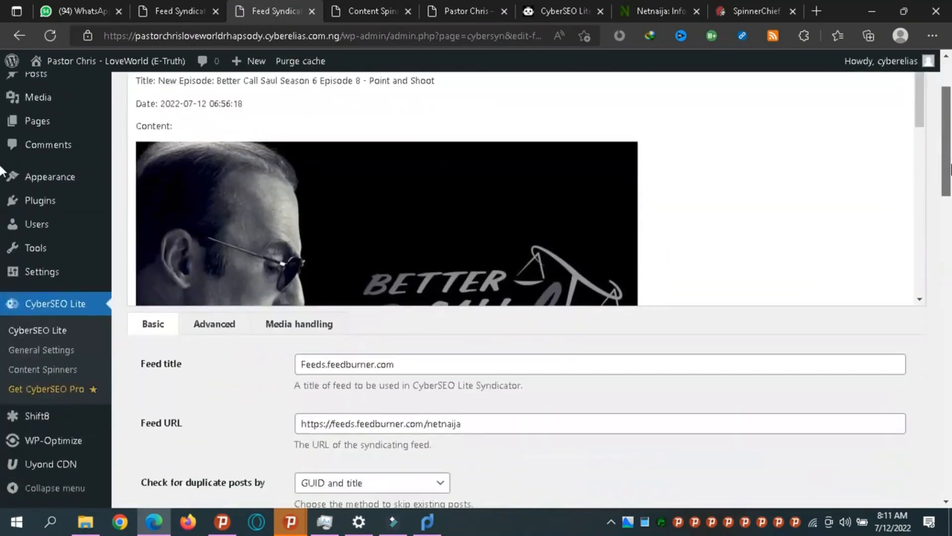
pyautogui.moveTo(923, 85)
pyautogui.mouseDown()
pyautogui.moveTo(926, 139)
pyautogui.moveTo(924, 81)
pyautogui.mouseUp()
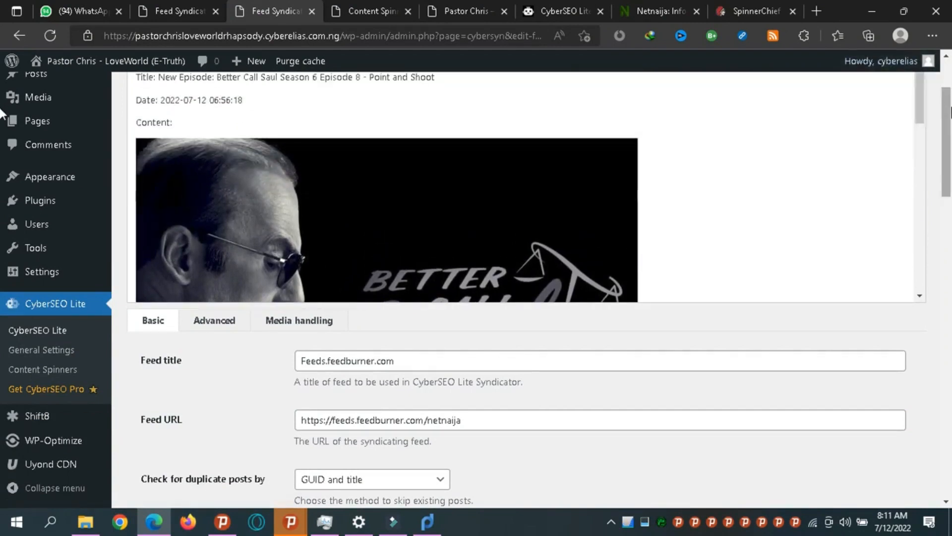
pyautogui.moveTo(949, 115); pyautogui.dragTo(951, 328)
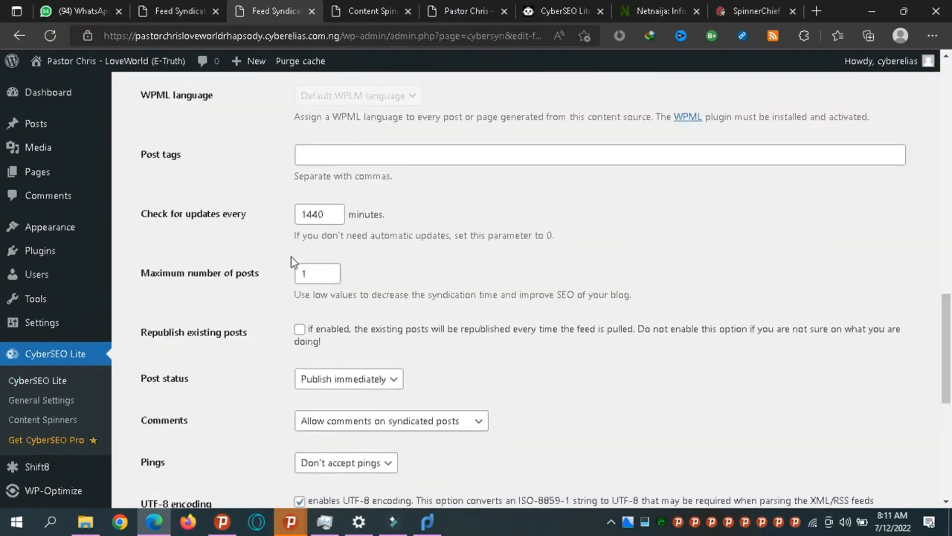
pyautogui.doubleClick(320, 218)
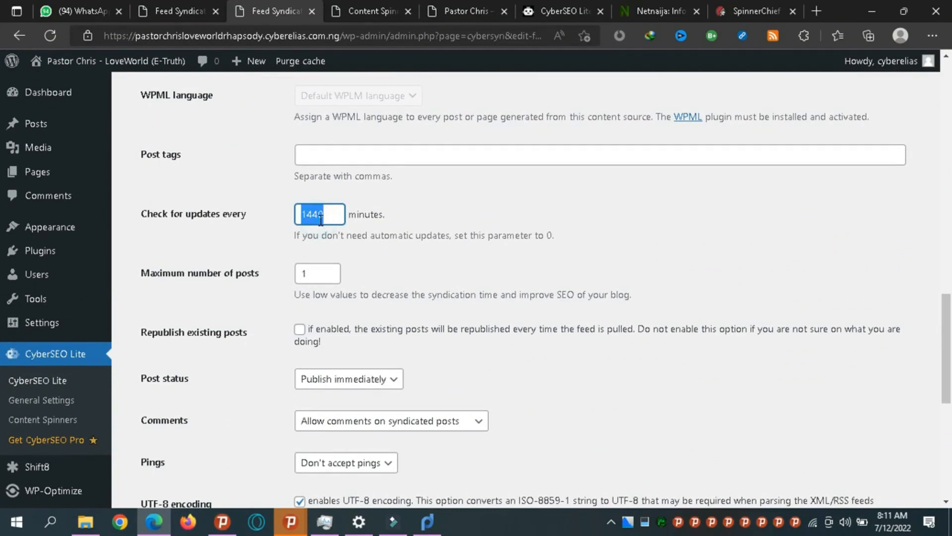
pyautogui.write('75')
pyautogui.click(840, 299)
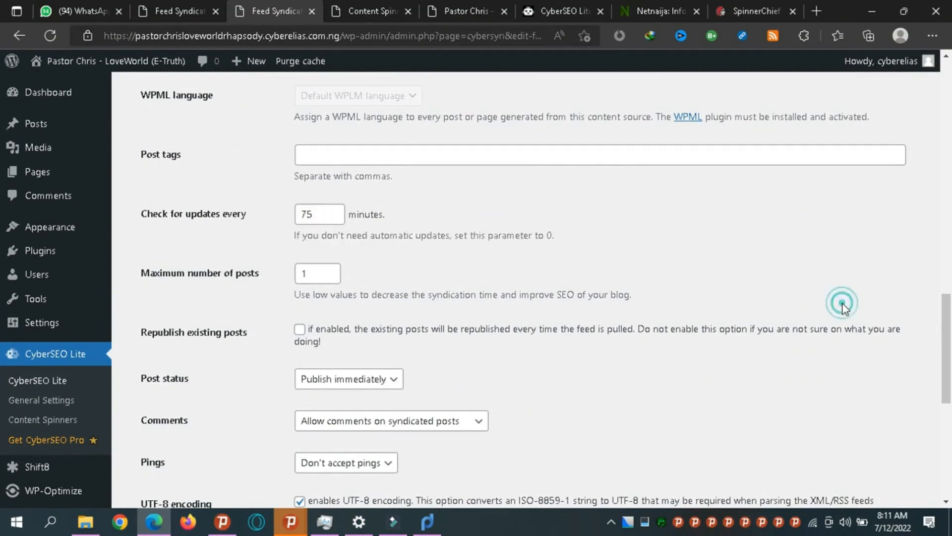
pyautogui.moveTo(950, 343); pyautogui.dragTo(951, 440)
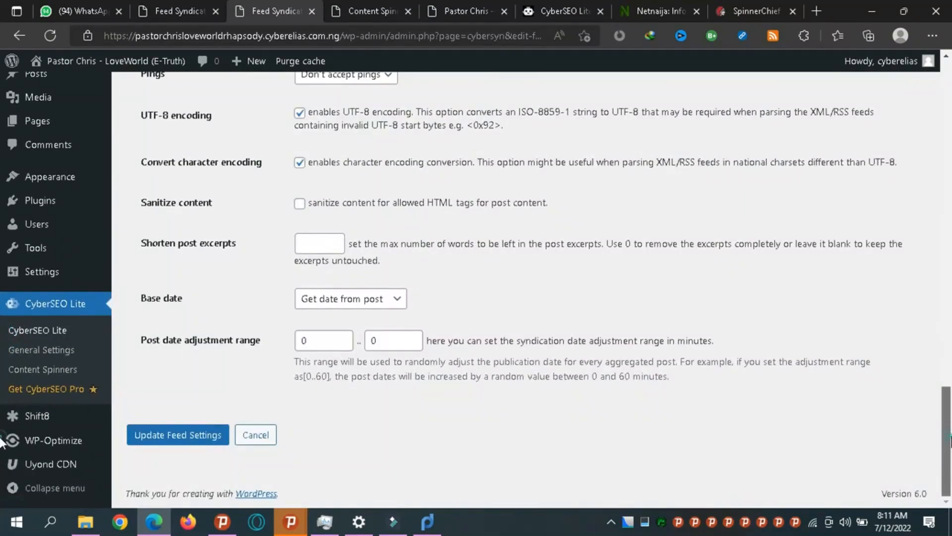
pyautogui.moveTo(950, 488); pyautogui.dragTo(950, 160)
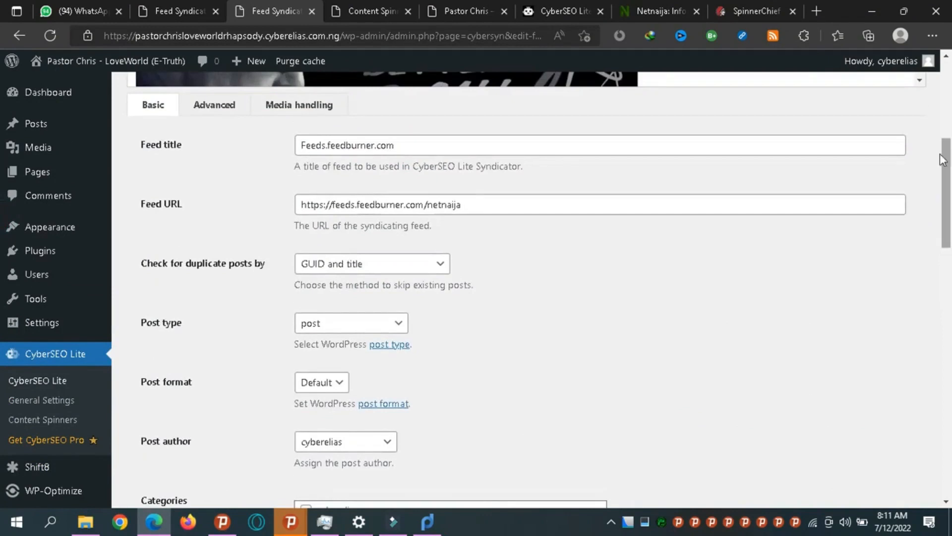
# Set Media attachments to 'Insert attachments at the top of the post', save, then view Posts.
pyautogui.click(292, 110)
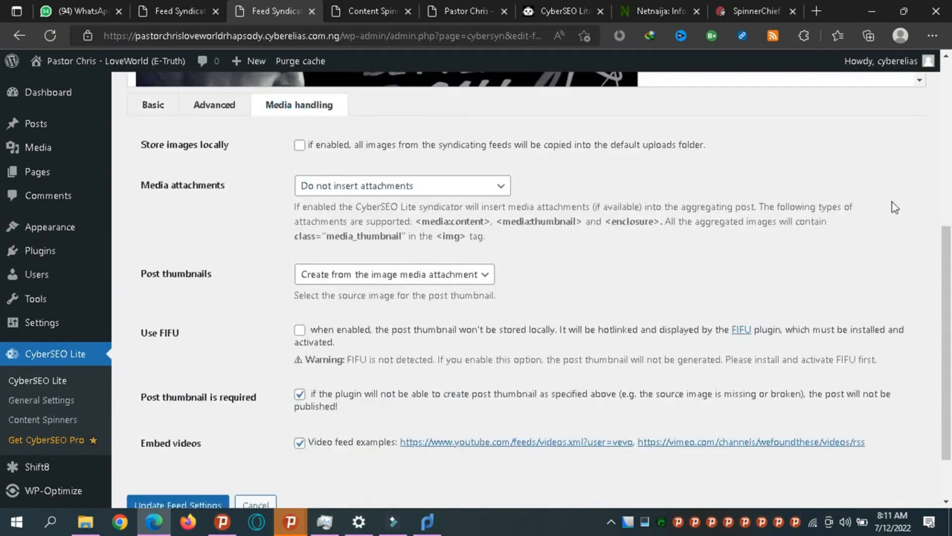
pyautogui.click(323, 192)
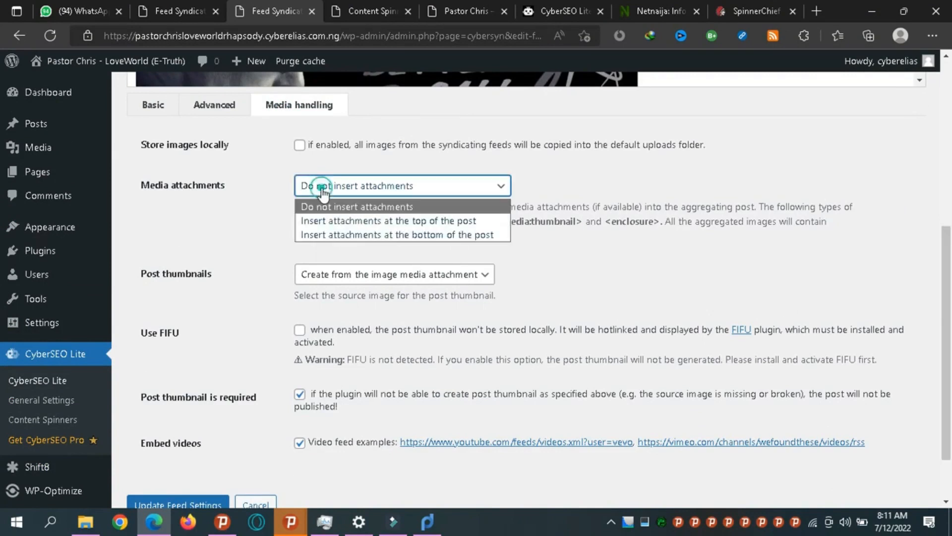
pyautogui.click(326, 226)
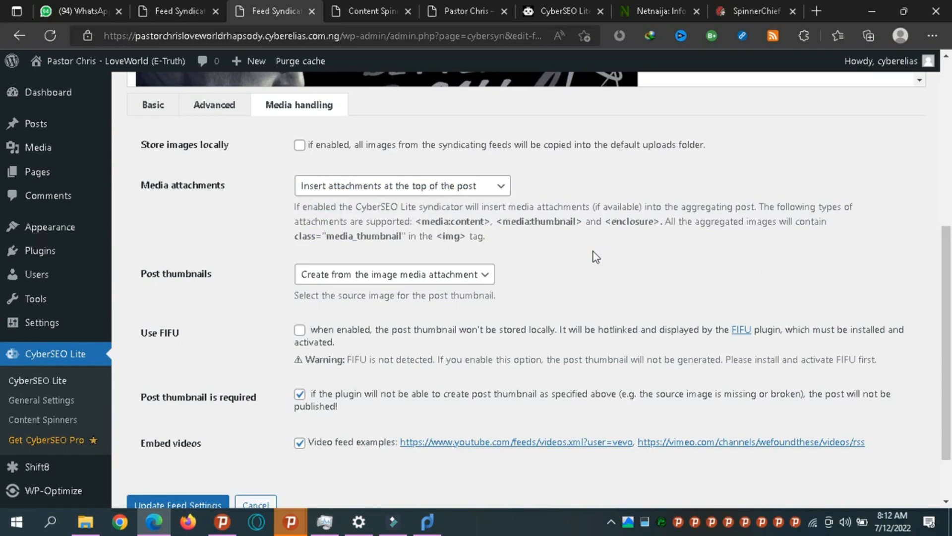
pyautogui.scroll(-3, 947, 298)
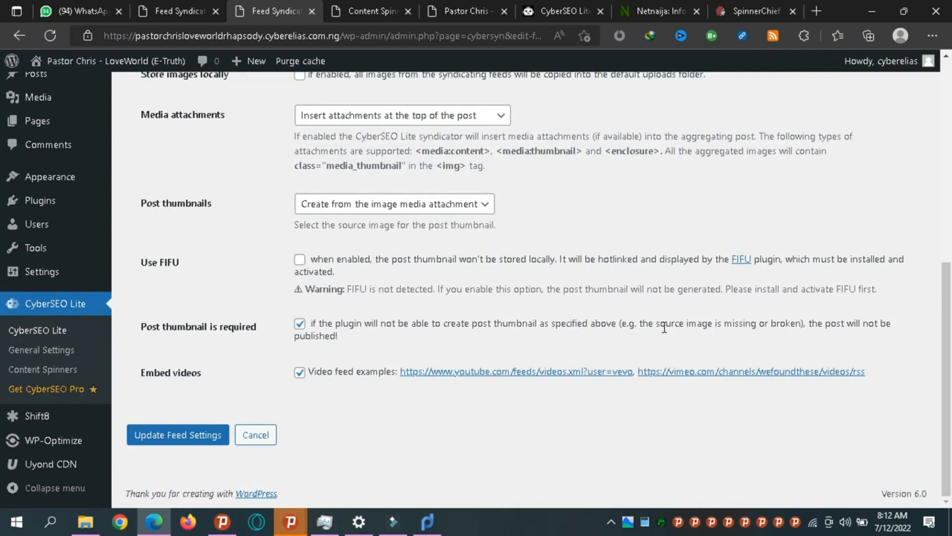
pyautogui.click(168, 439)
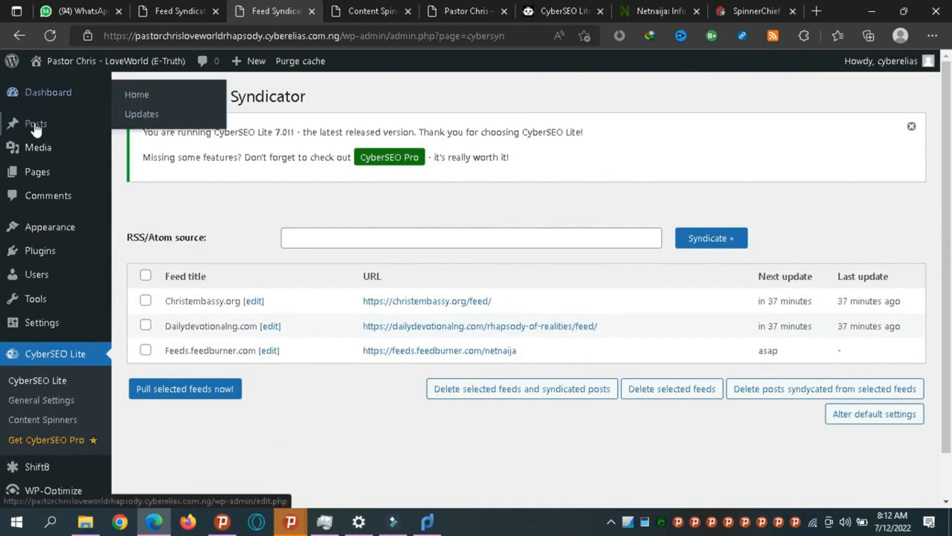
pyautogui.click(48, 130)
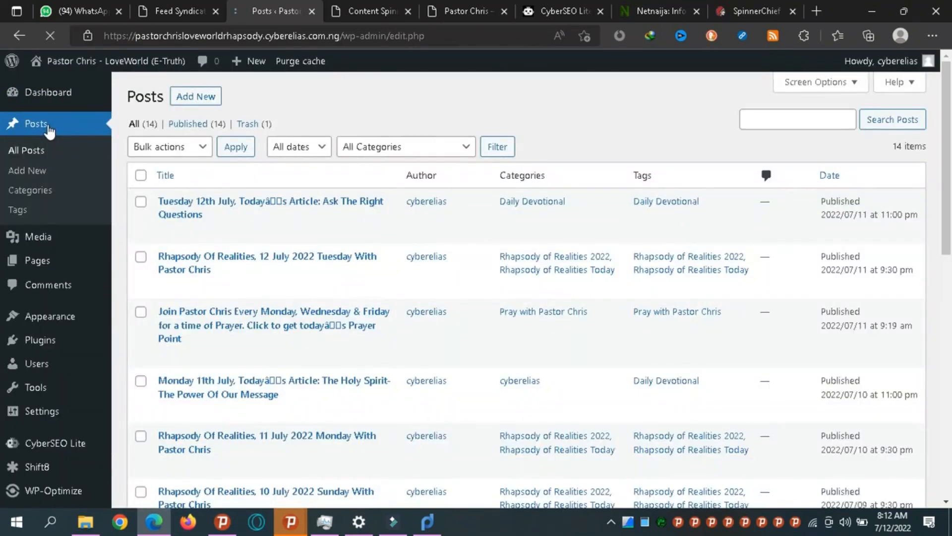
pyautogui.moveTo(949, 196)
pyautogui.mouseDown()
pyautogui.moveTo(951, 449)
pyautogui.moveTo(950, 184)
pyautogui.mouseUp()
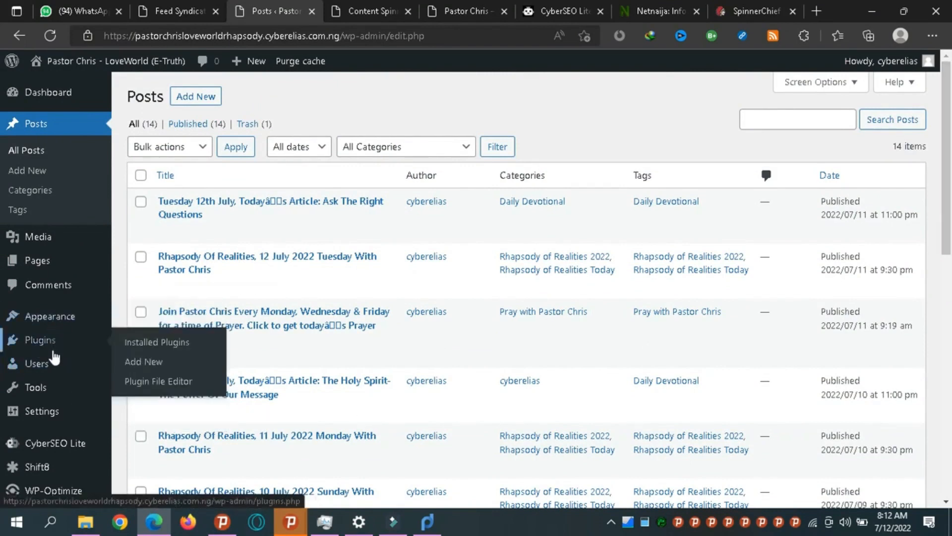
pyautogui.click(11, 42)
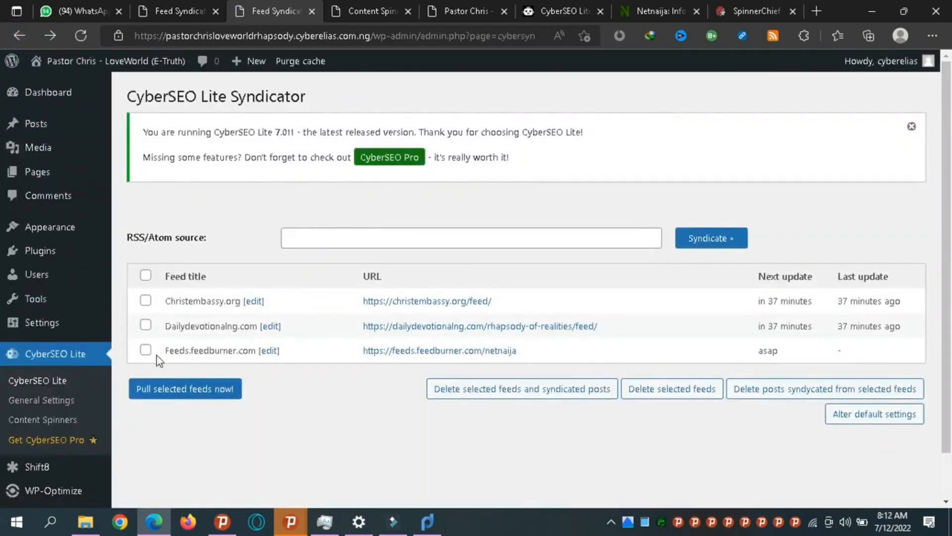
pyautogui.click(145, 351)
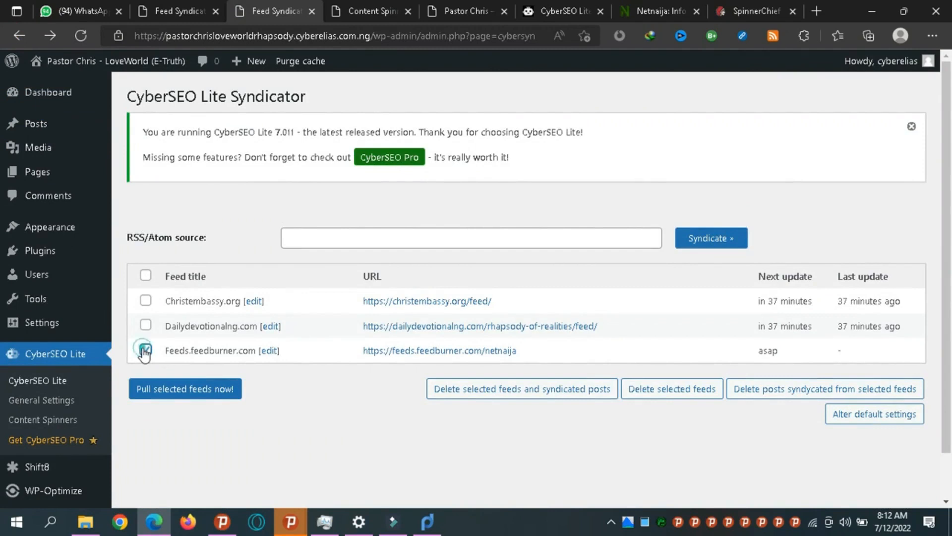
# Pull the Feeds.feedburner.com feed now, retrying after stopping the stalled page load.
pyautogui.click(193, 395)
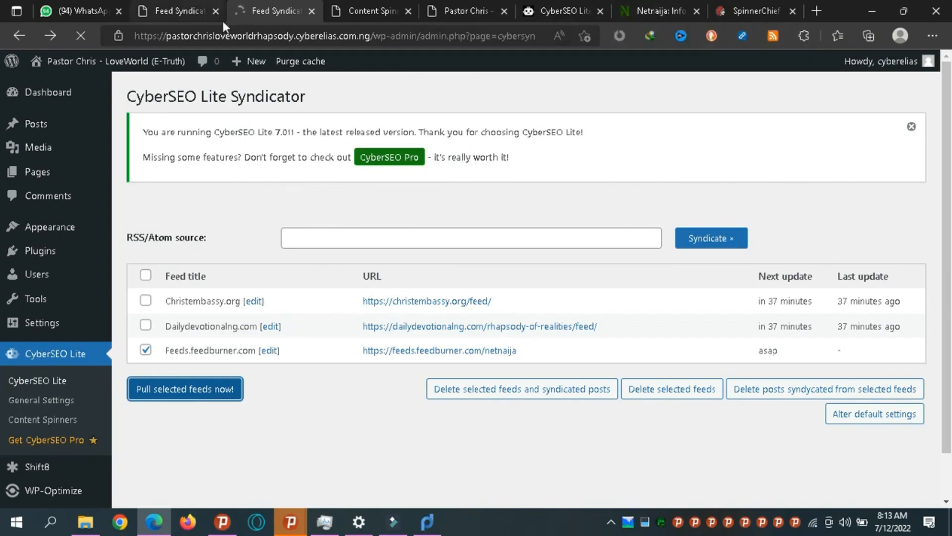
pyautogui.click(159, 11)
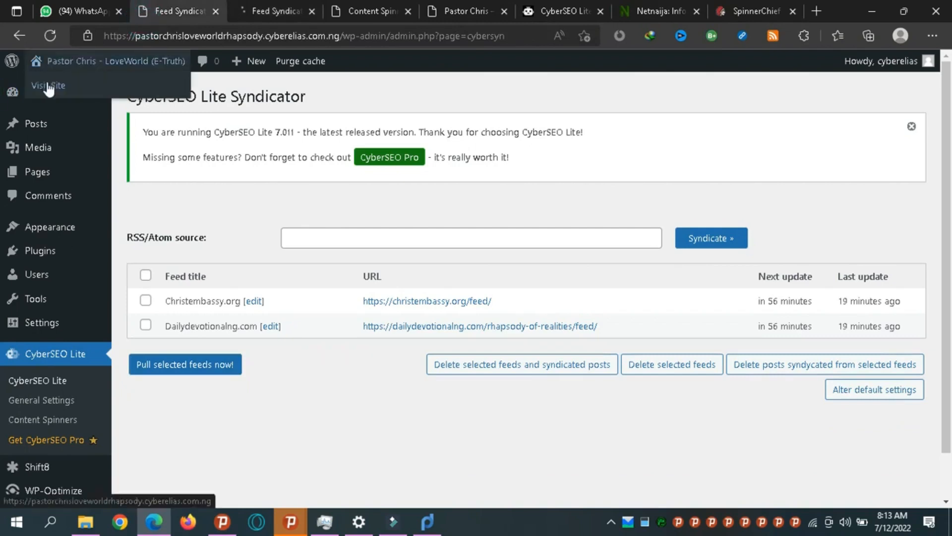
pyautogui.click(44, 86)
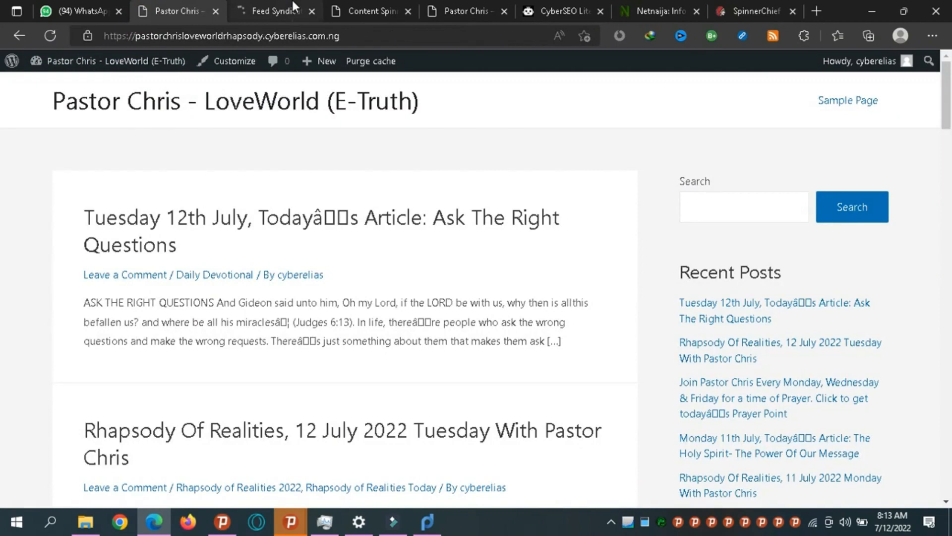
pyautogui.click(294, 7)
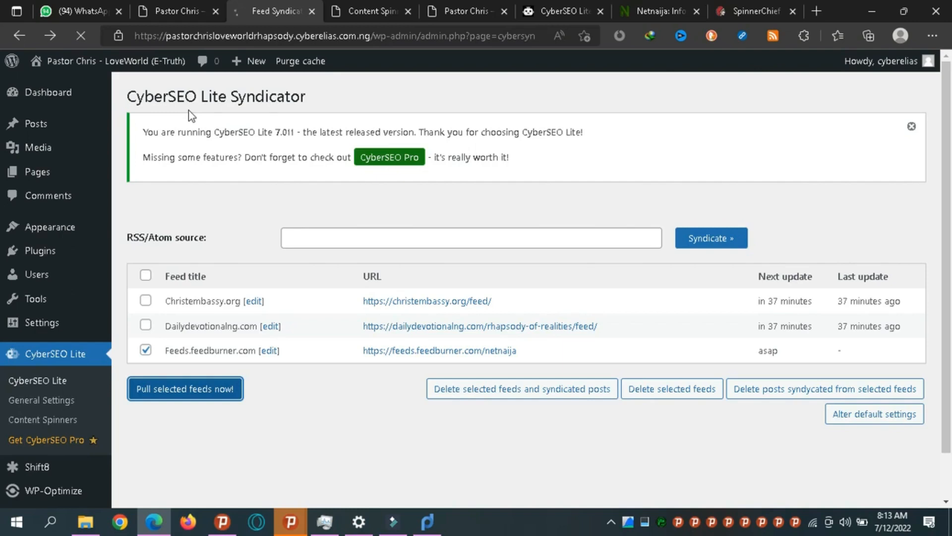
pyautogui.click(91, 43)
pyautogui.click(195, 391)
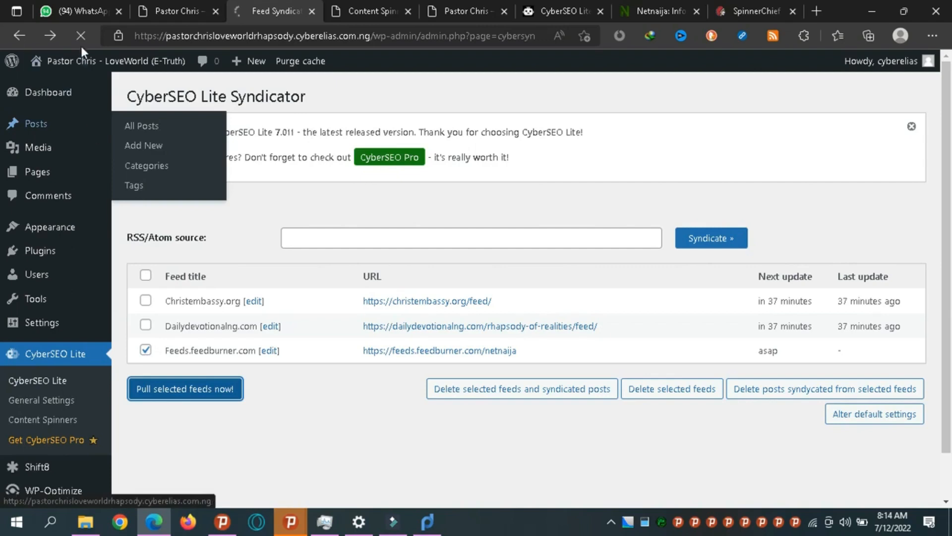
# Reload the live blog homepage to check for newly imported posts.
pyautogui.click(146, 6)
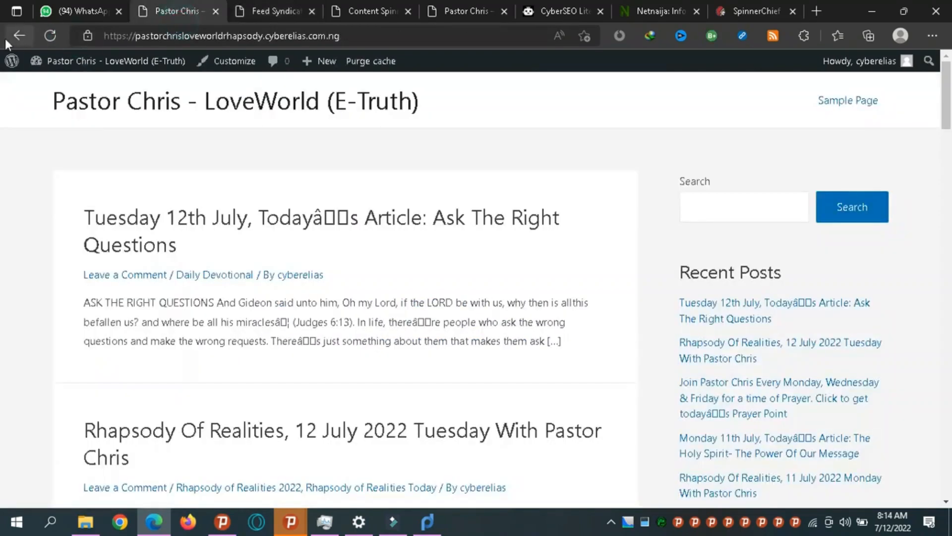
pyautogui.click(49, 39)
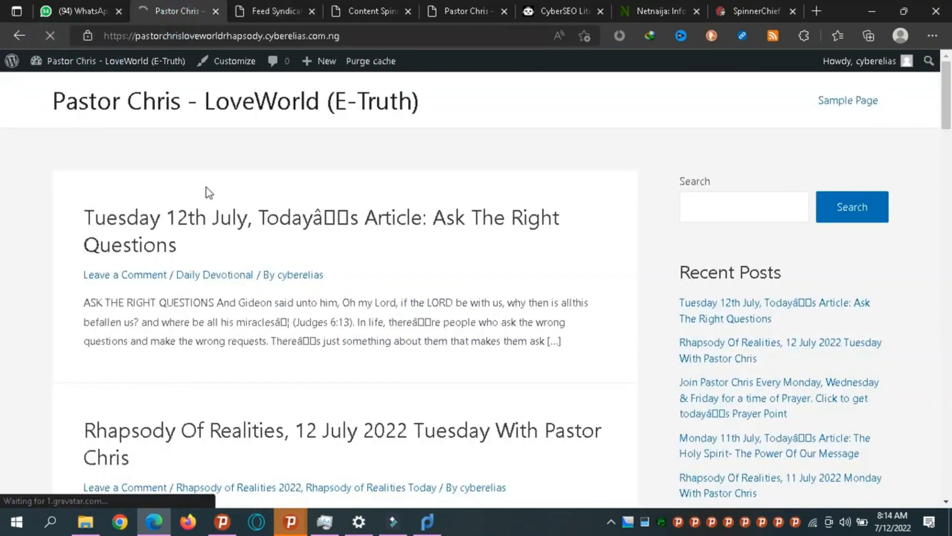
pyautogui.click(284, 6)
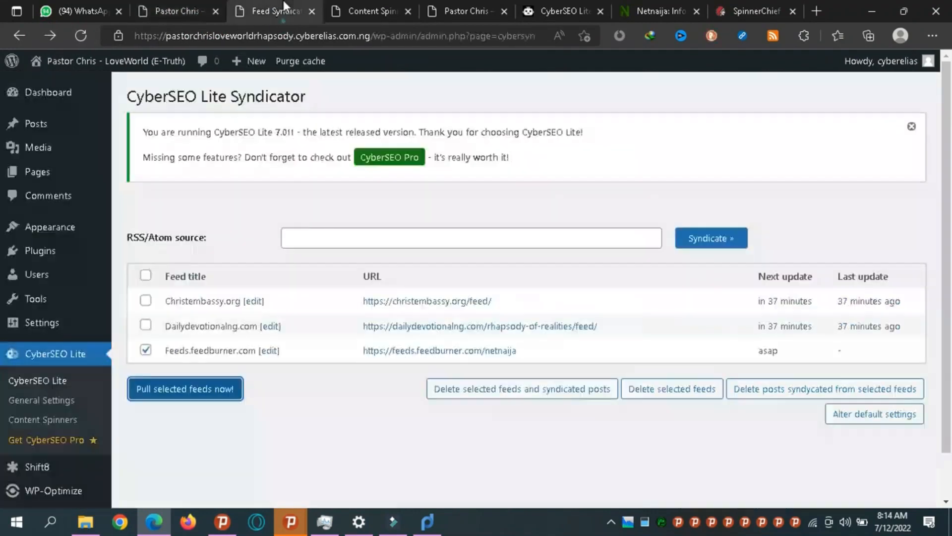
# In the Feeds.feedburner.com advanced settings, set Content spinner to Disable.
pyautogui.click(275, 353)
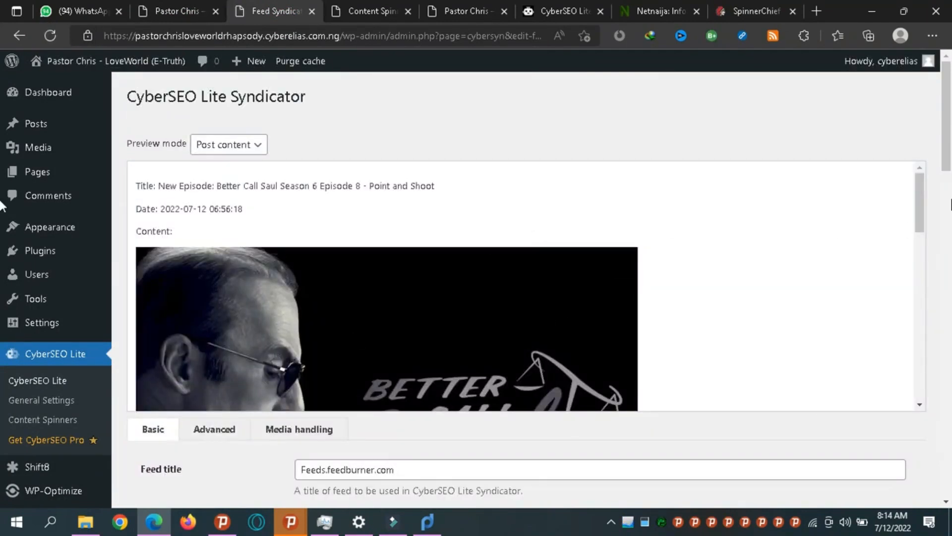
pyautogui.scroll(-5, 2, 204)
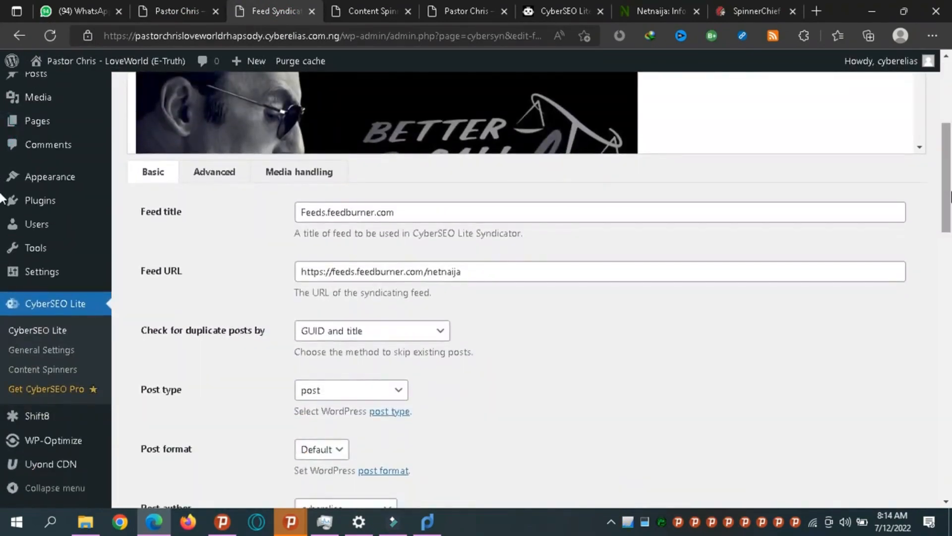
pyautogui.scroll(-15, 2, 198)
pyautogui.scroll(-5, 2, 404)
pyautogui.scroll(5, 1, 401)
pyautogui.moveTo(947, 391); pyautogui.dragTo(924, 187)
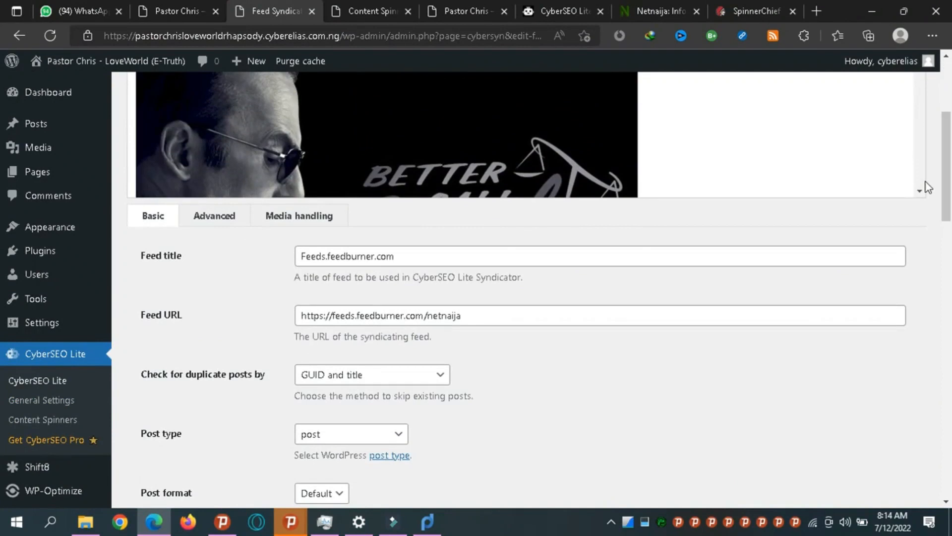
pyautogui.click(215, 227)
pyautogui.moveTo(950, 198); pyautogui.dragTo(950, 306)
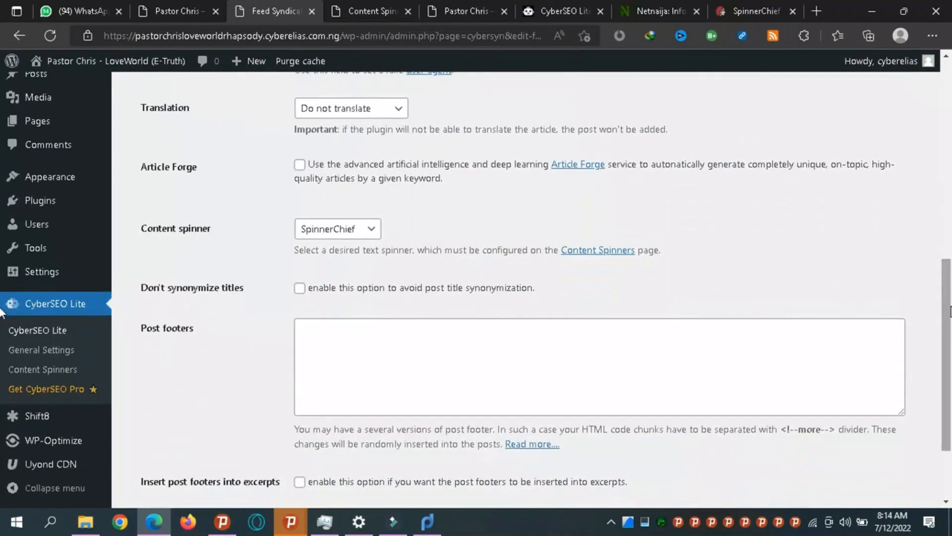
pyautogui.click(312, 226)
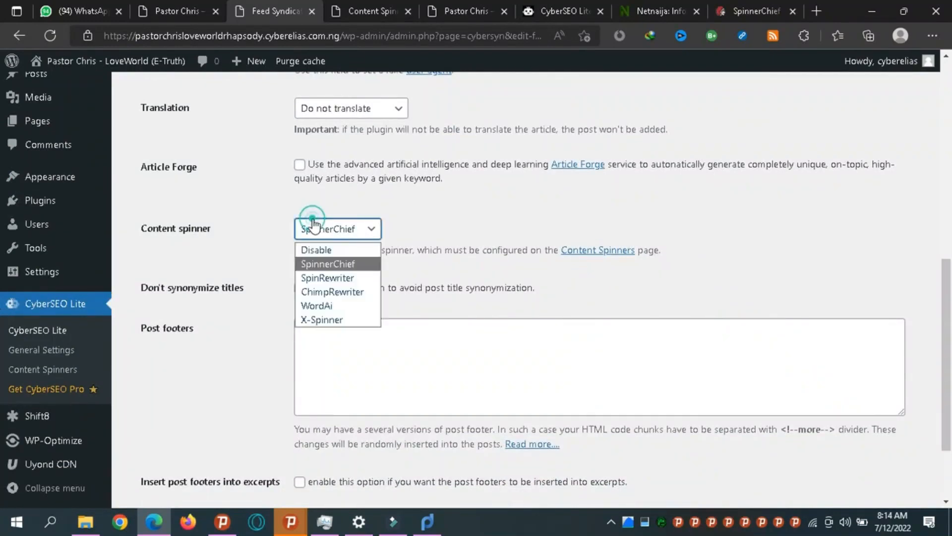
pyautogui.click(323, 251)
# Tick 'Store images locally' under Media handling and update the feed settings.
pyautogui.moveTo(950, 338); pyautogui.dragTo(935, 187)
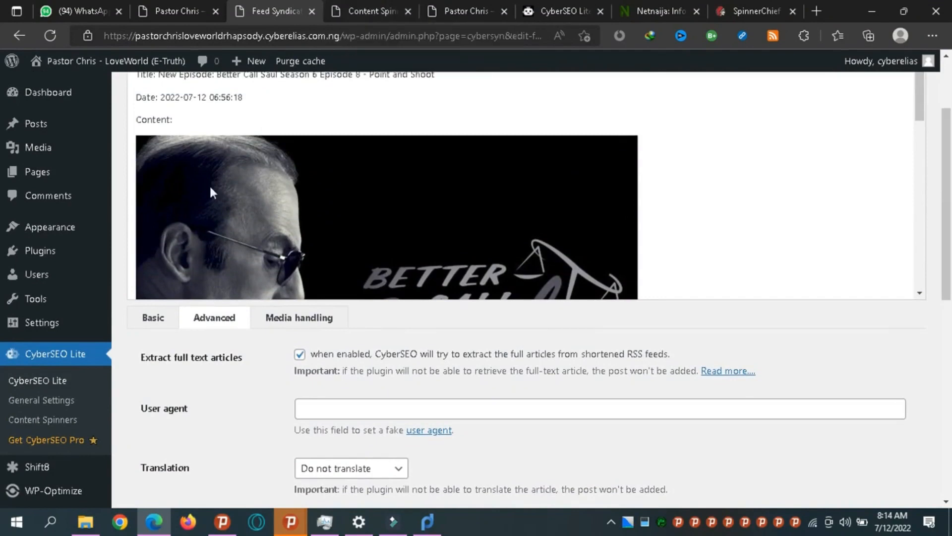
pyautogui.click(277, 318)
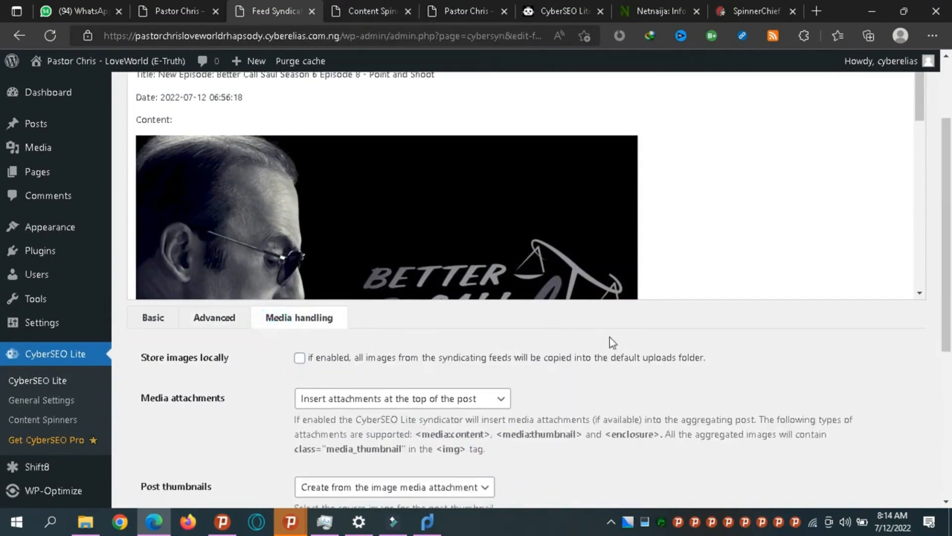
pyautogui.click(299, 358)
pyautogui.moveTo(948, 292); pyautogui.dragTo(947, 436)
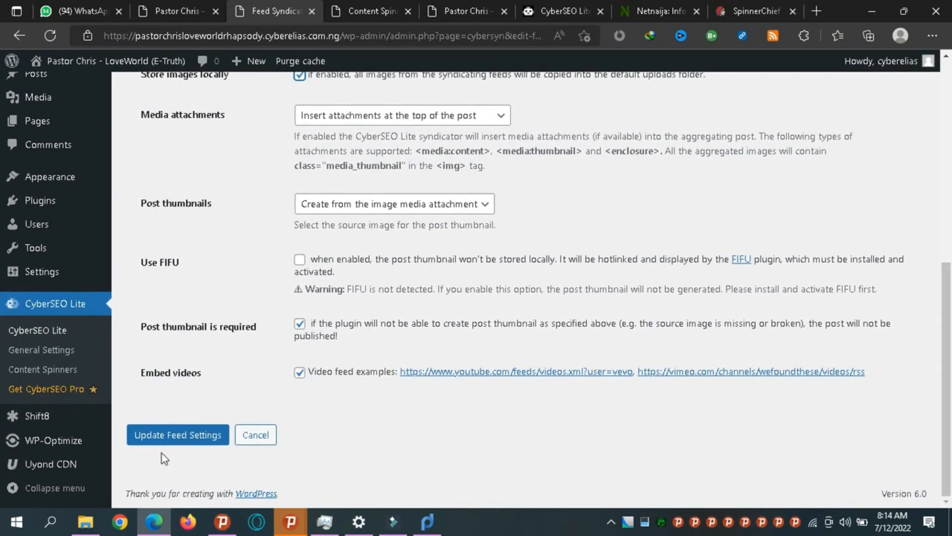
pyautogui.click(155, 435)
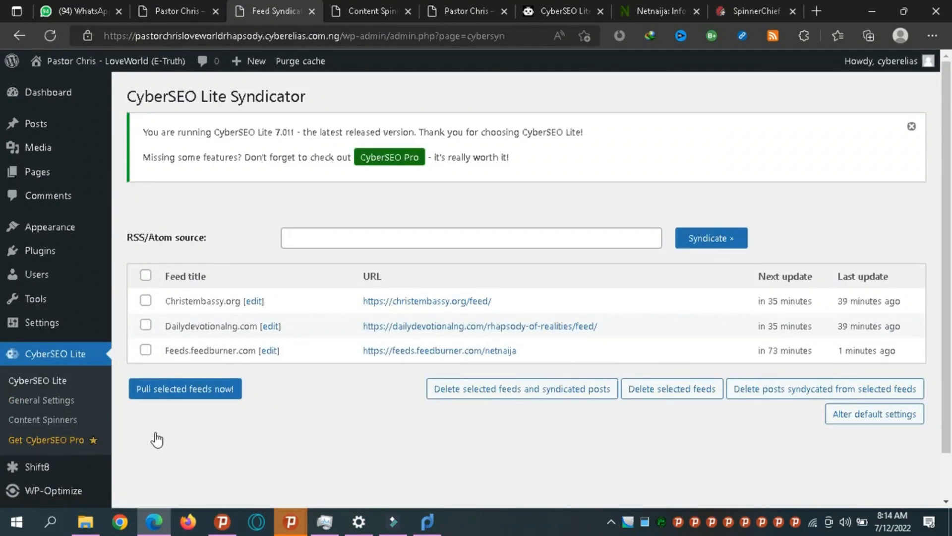
# From the Posts list return to the Syndicator, select Feeds.feedburner.com and pull it now.
pyautogui.click(73, 128)
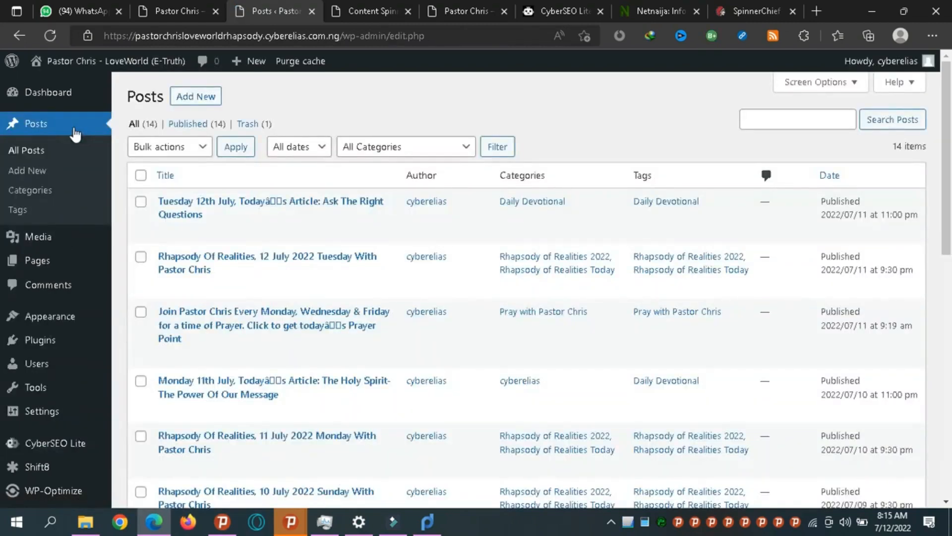
pyautogui.click(12, 31)
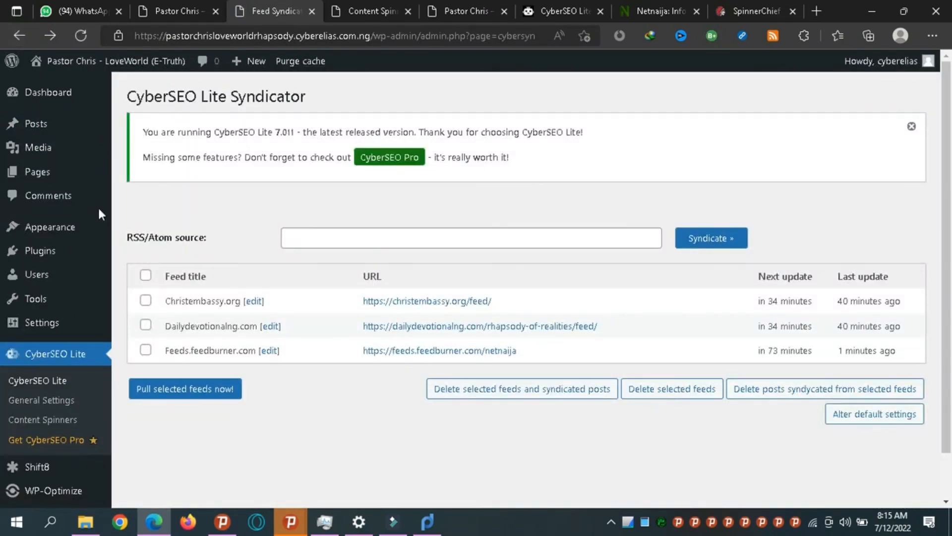
pyautogui.click(145, 349)
pyautogui.click(164, 391)
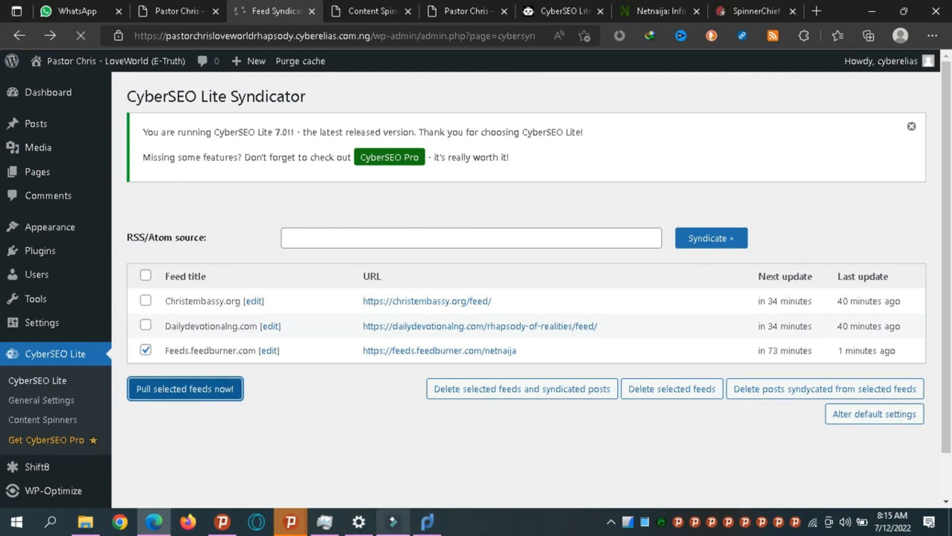
pyautogui.moveTo(393, 522)
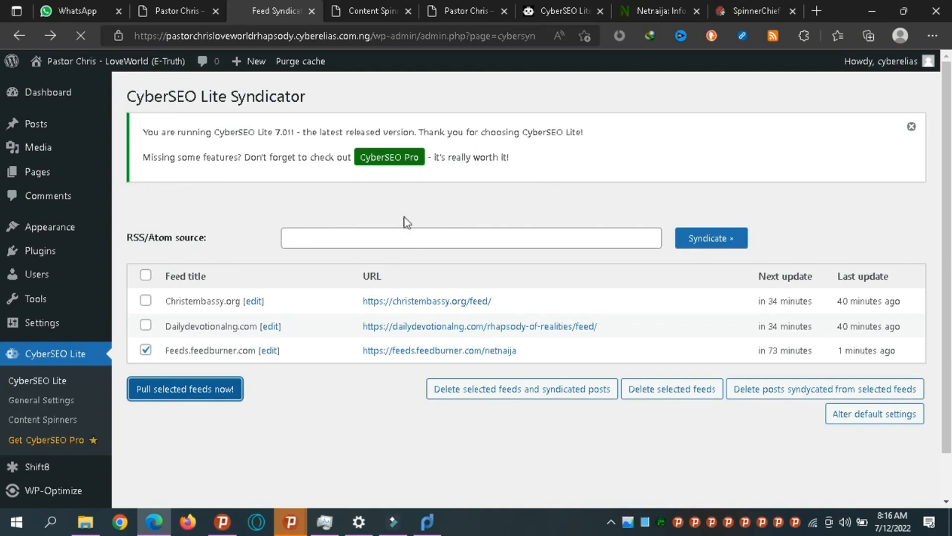
# Load ifttt.com in the Content Spinners tab, bringing up the WP to FB applet.
pyautogui.click(350, 11)
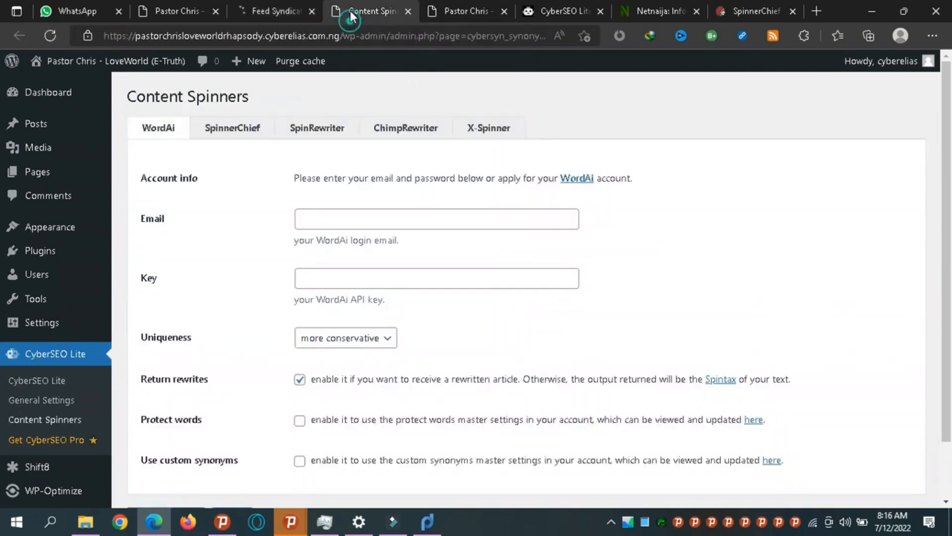
pyautogui.click(373, 39)
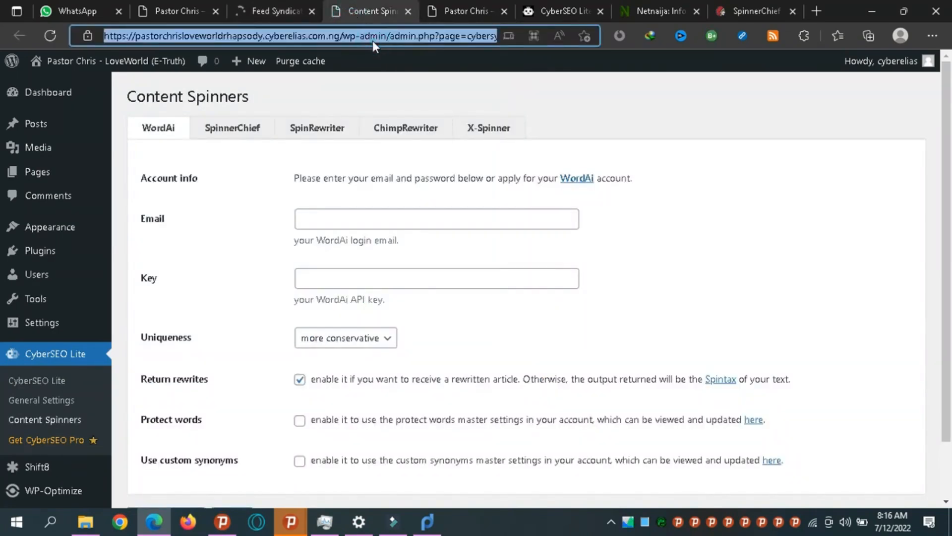
pyautogui.write('iff')
pyautogui.press('BackSpace')
pyautogui.write('ttt')
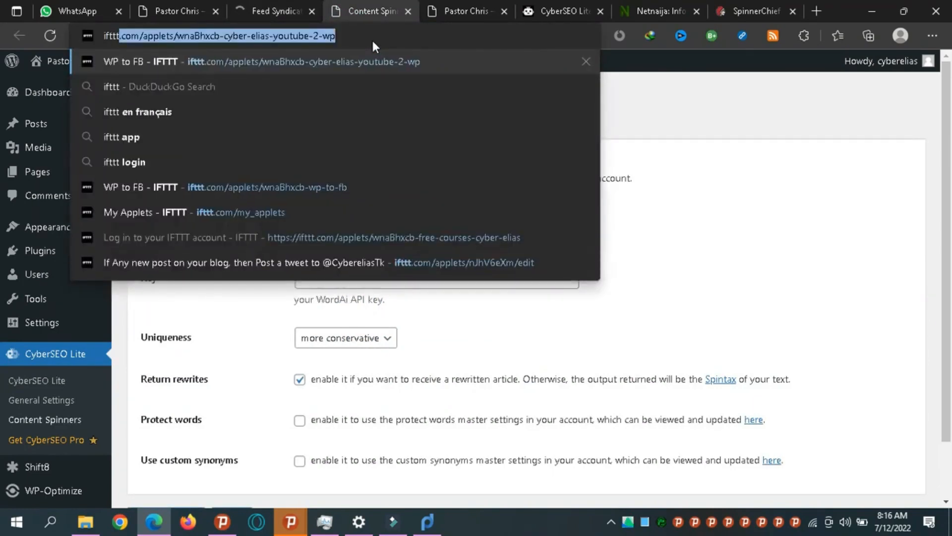
pyautogui.write('.c')
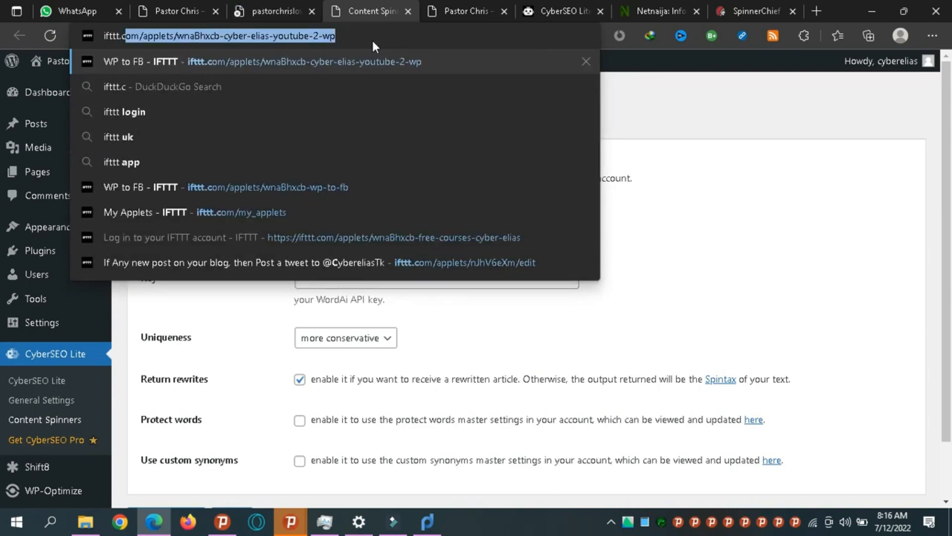
pyautogui.press('Return')
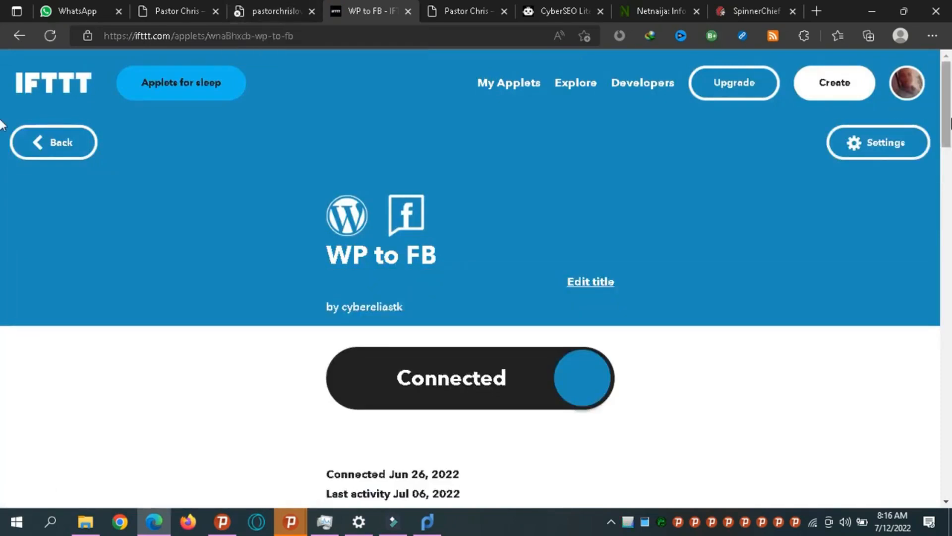
# Go to IFTTT's Explore page and open the account menu.
pyautogui.scroll(-4, 3, 162)
pyautogui.scroll(4, 3, 162)
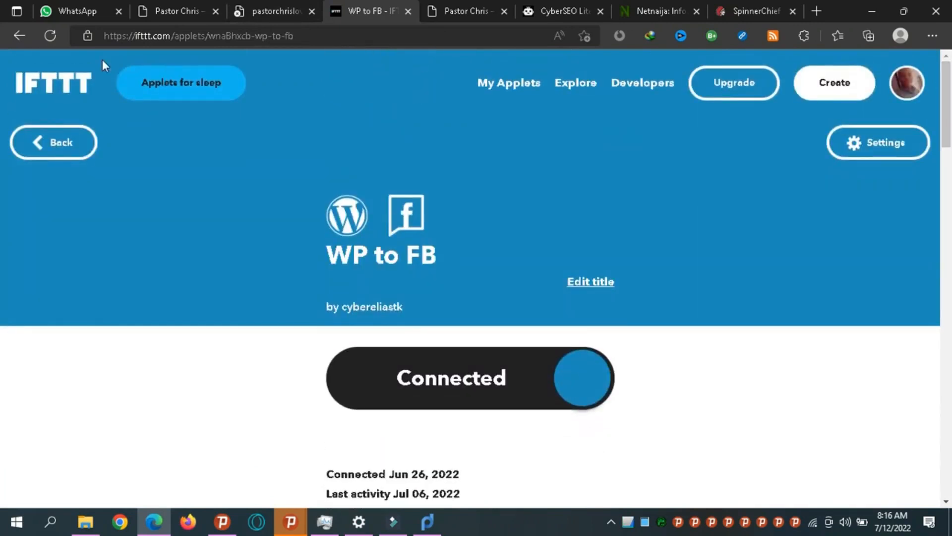
pyautogui.click(58, 90)
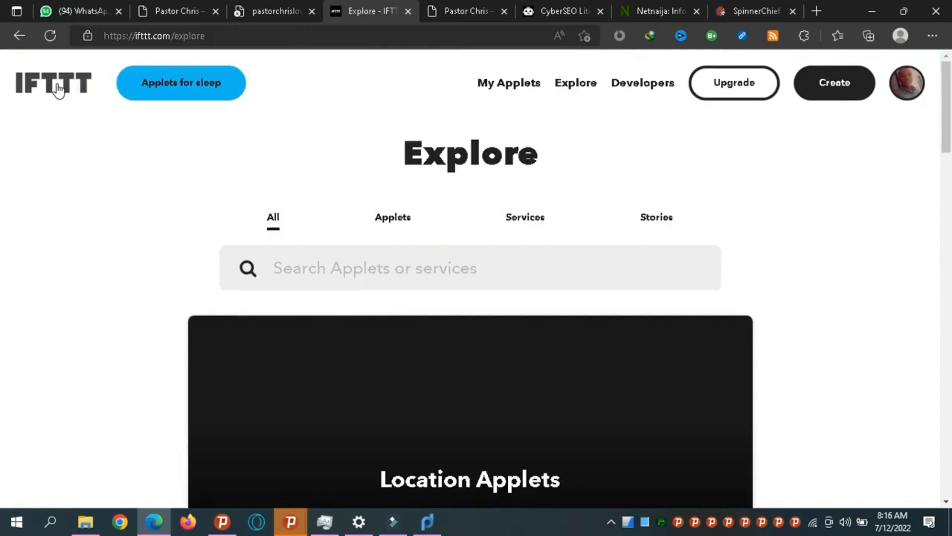
pyautogui.click(909, 91)
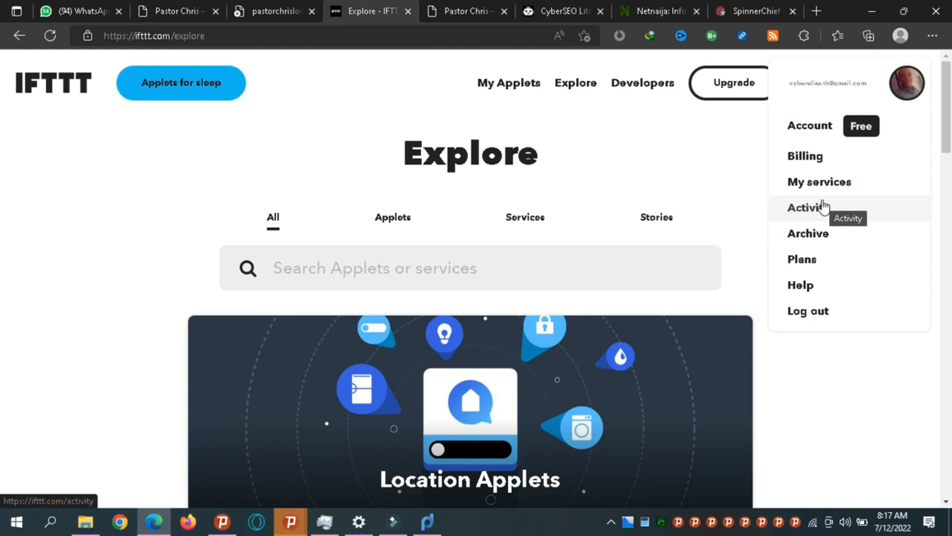
# Open My Applets, dismiss the Pro trial offer, and scroll through the five applet cards.
pyautogui.click(191, 150)
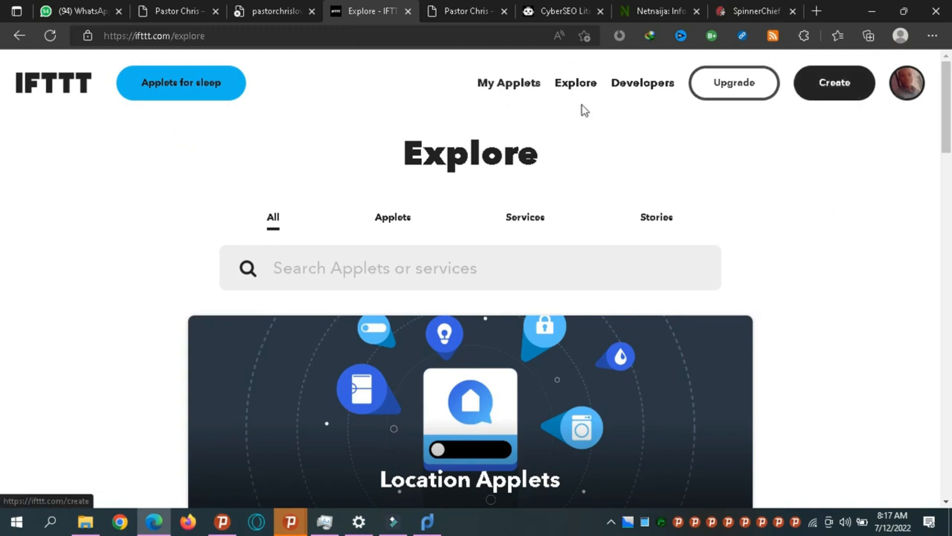
pyautogui.click(515, 87)
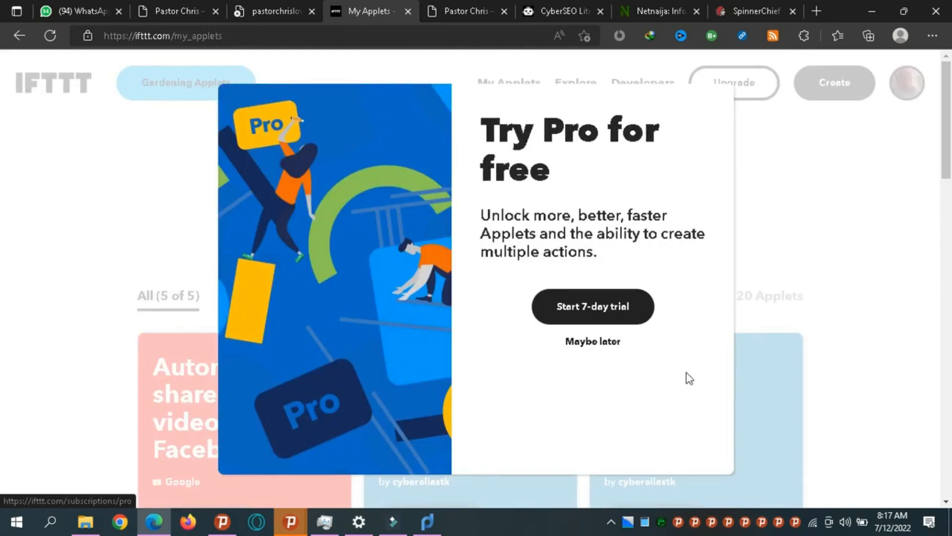
pyautogui.click(581, 341)
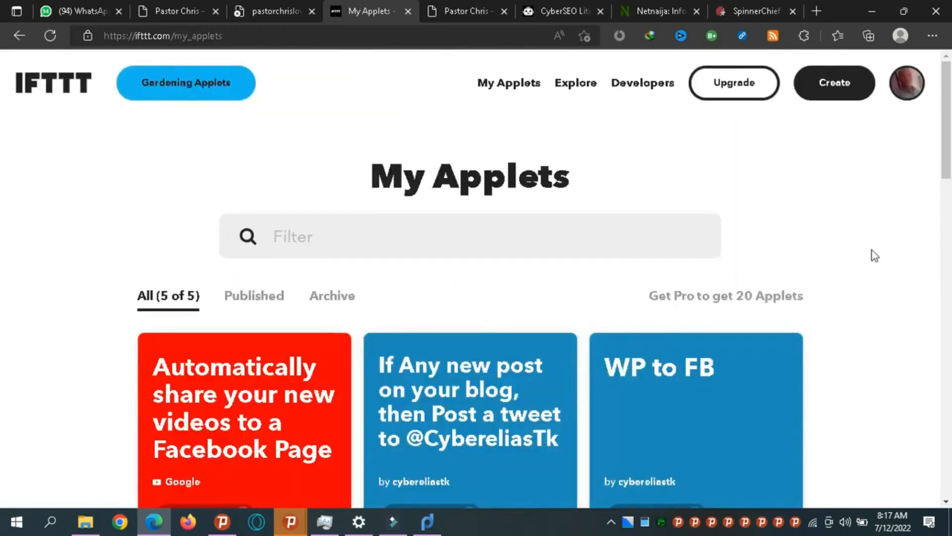
pyautogui.scroll(-4, 4, 169)
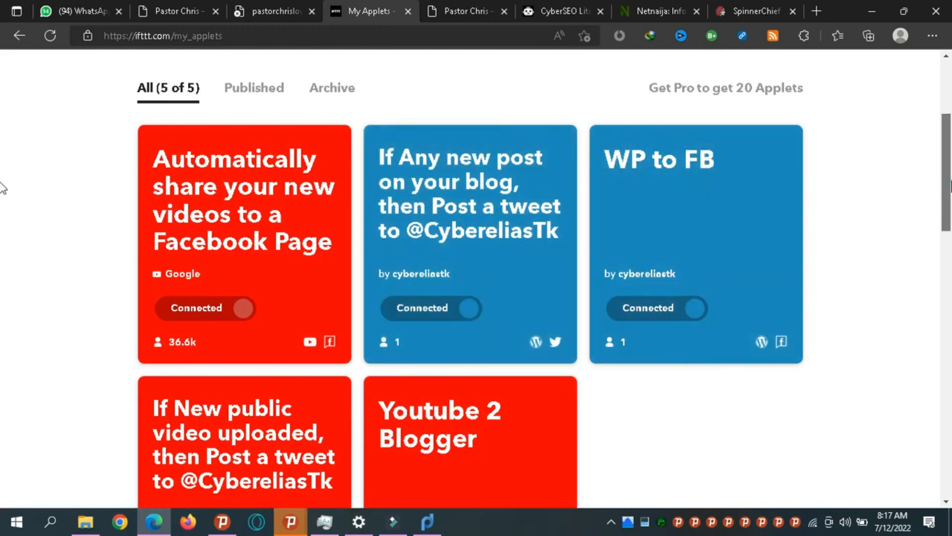
pyautogui.scroll(-4, 4, 223)
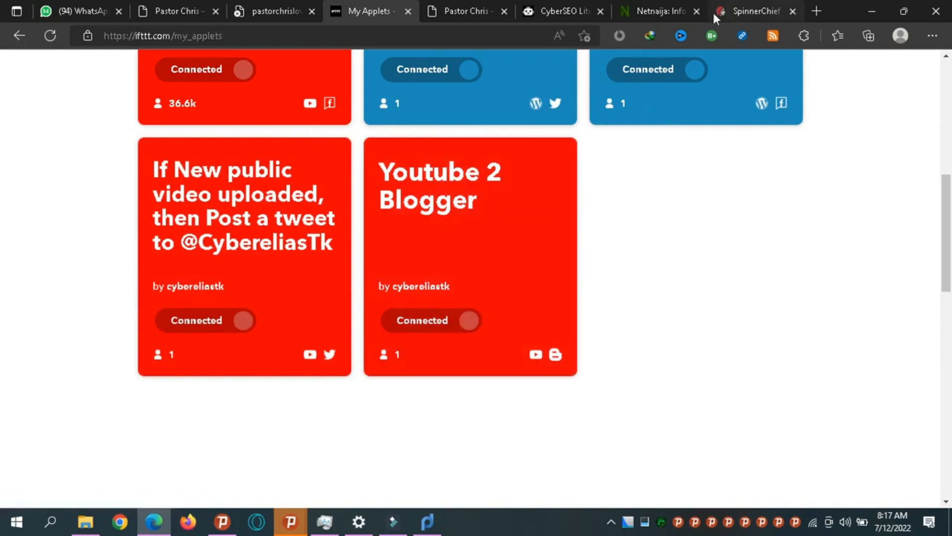
# Open cyberelias.tk in a new tab.
pyautogui.click(816, 12)
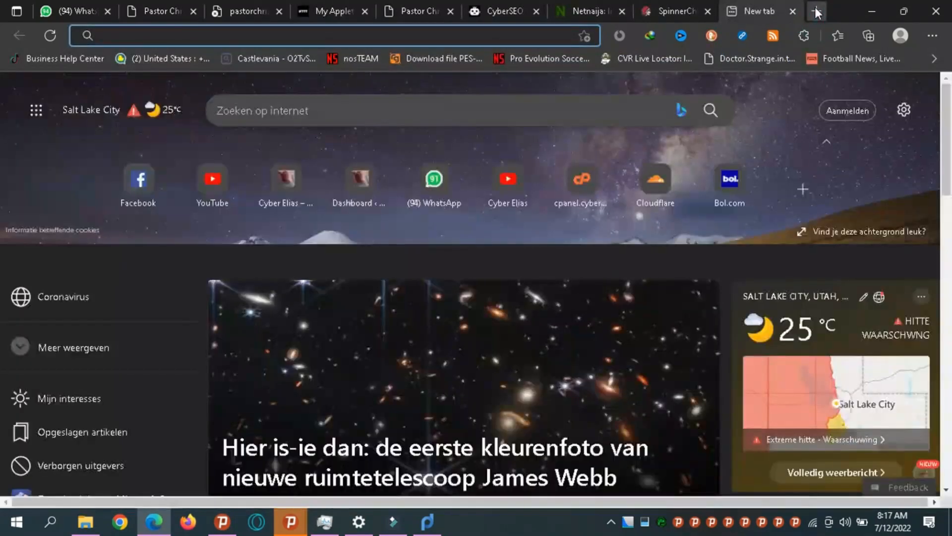
pyautogui.write('c')
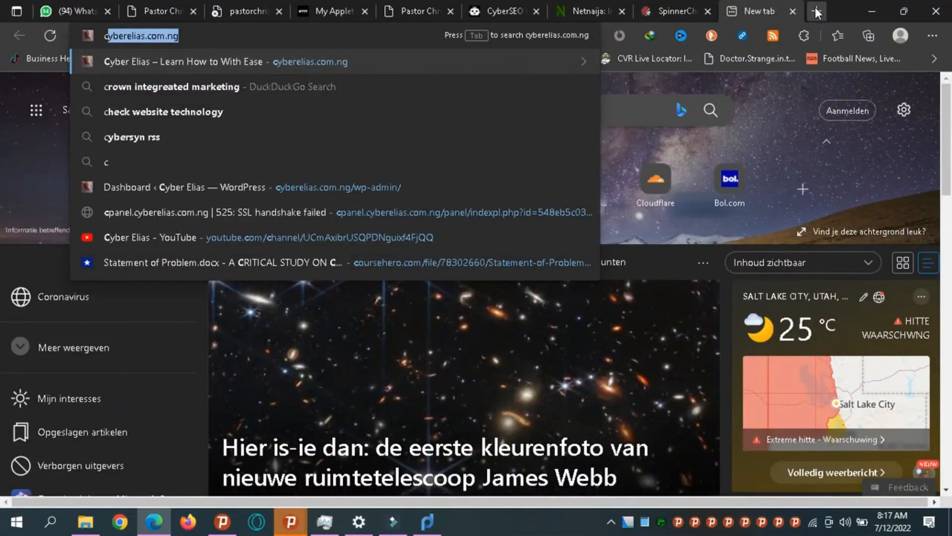
pyautogui.press('Right')
pyautogui.press('BackSpace')
pyautogui.press('BackSpace')
pyautogui.press('BackSpace')
pyautogui.press('BackSpace')
pyautogui.press('BackSpace')
pyautogui.press('BackSpace')
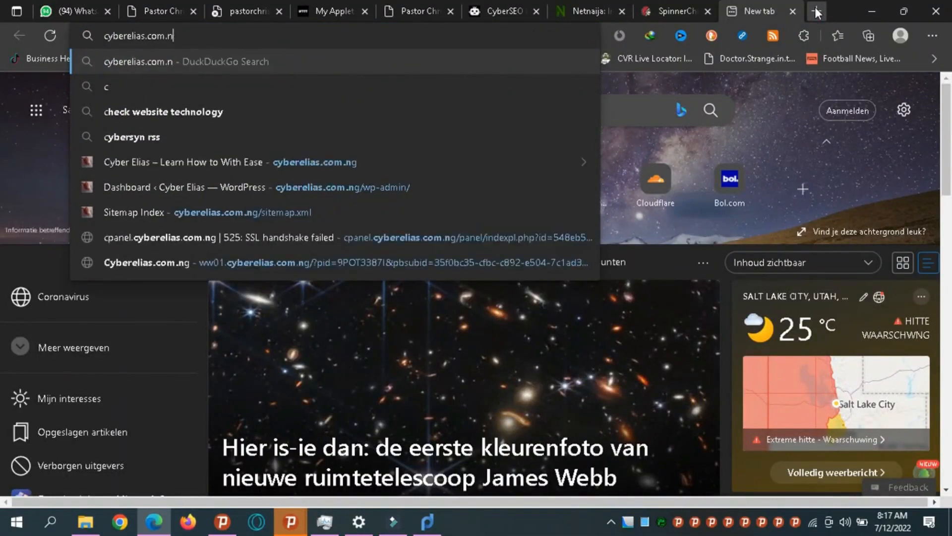
pyautogui.write('tk')
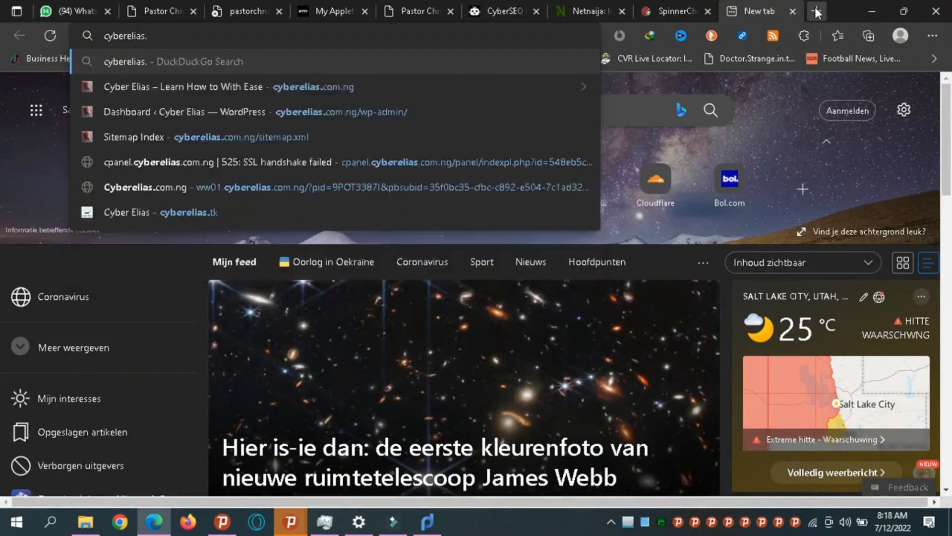
pyautogui.press('Return')
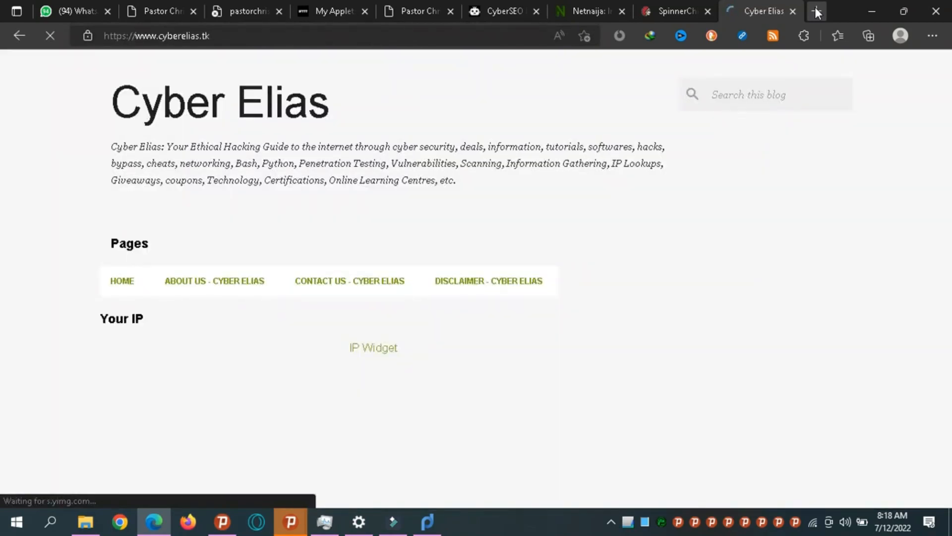
# Scroll through the blog's posts and back to the top, then close the tab.
pyautogui.scroll(-4, 815, 12)
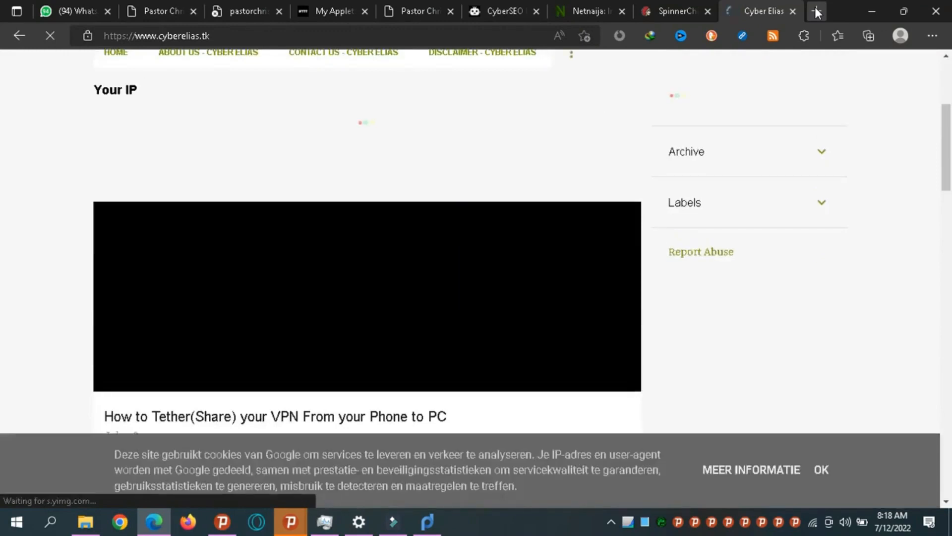
pyautogui.scroll(-5, 816, 13)
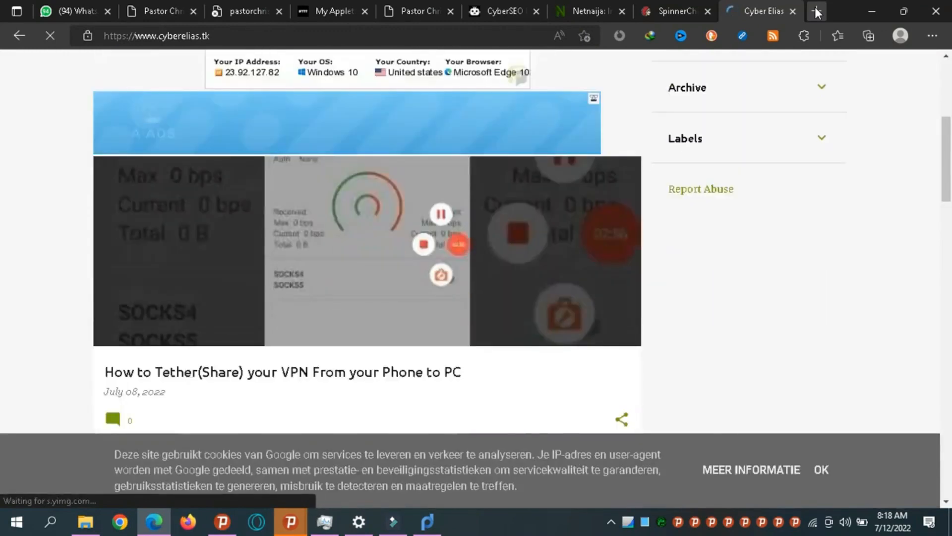
pyautogui.scroll(-4, 815, 12)
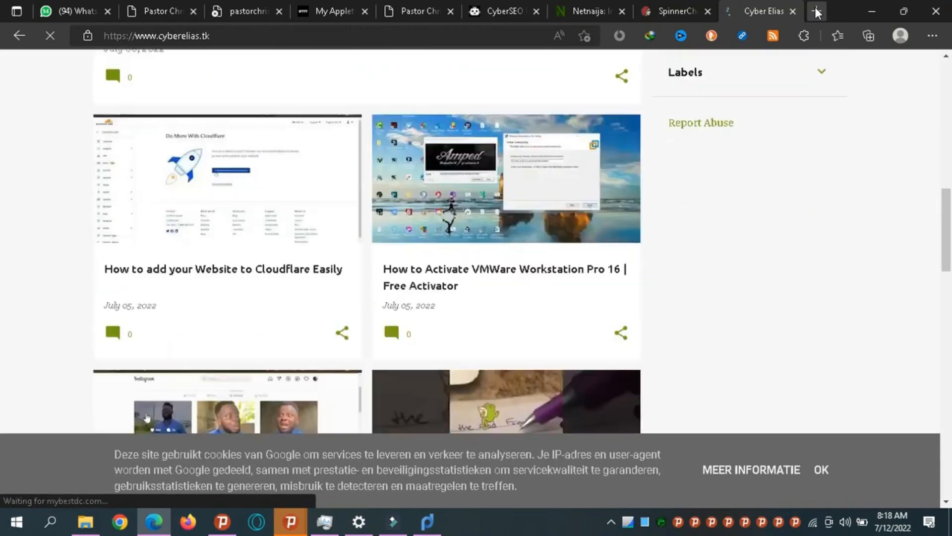
pyautogui.scroll(-7, 816, 12)
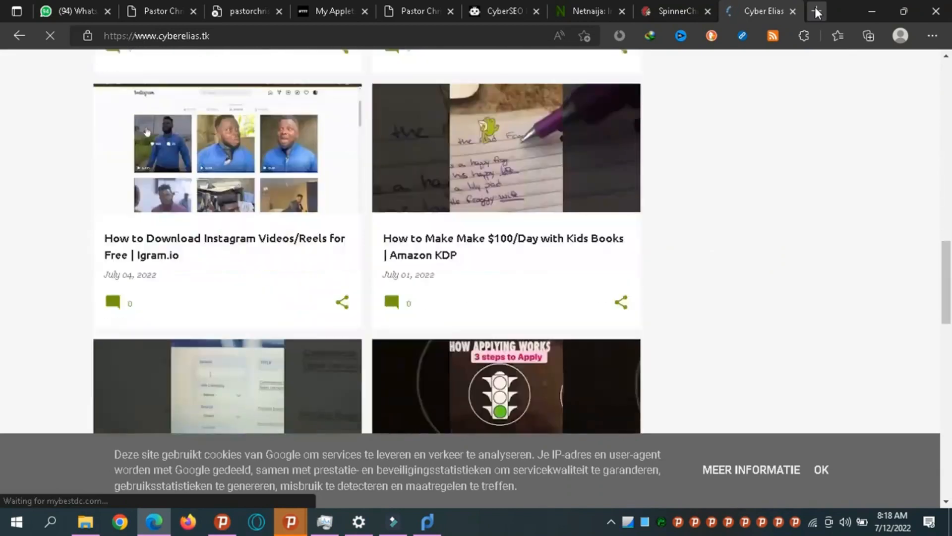
pyautogui.scroll(-6, 816, 13)
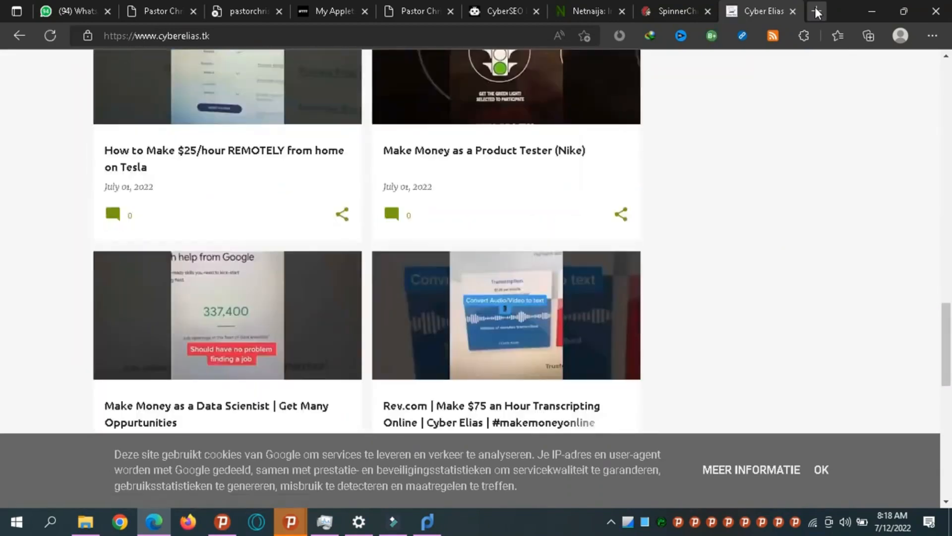
pyautogui.scroll(-7, 816, 13)
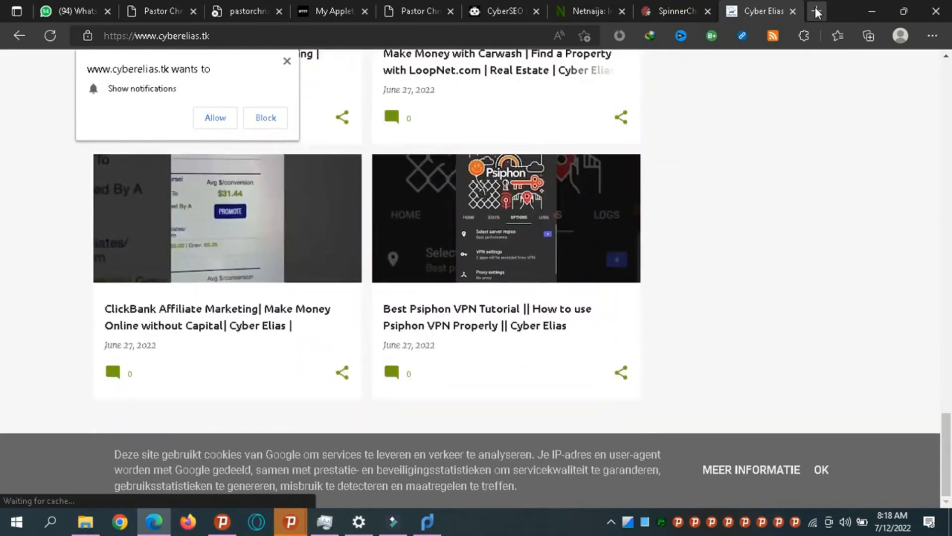
pyautogui.scroll(15, 816, 12)
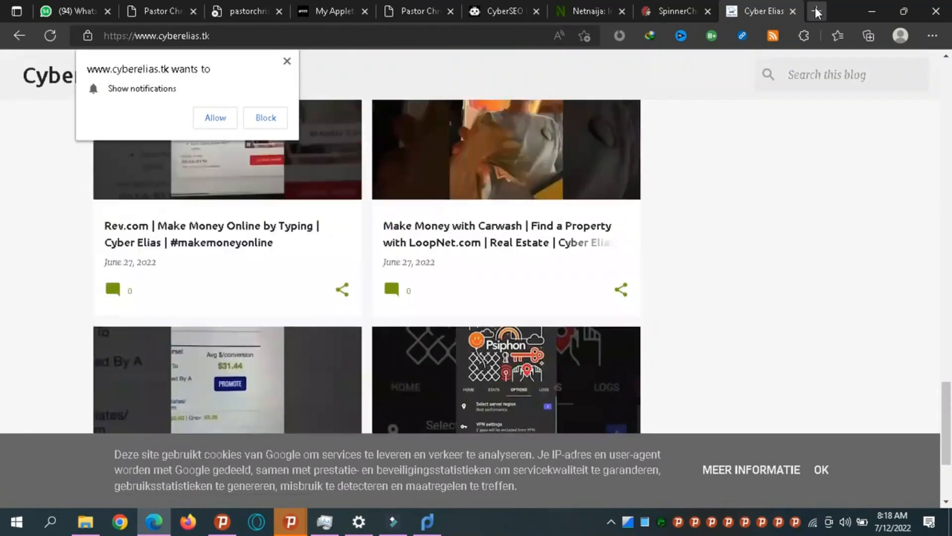
pyautogui.scroll(3, 815, 12)
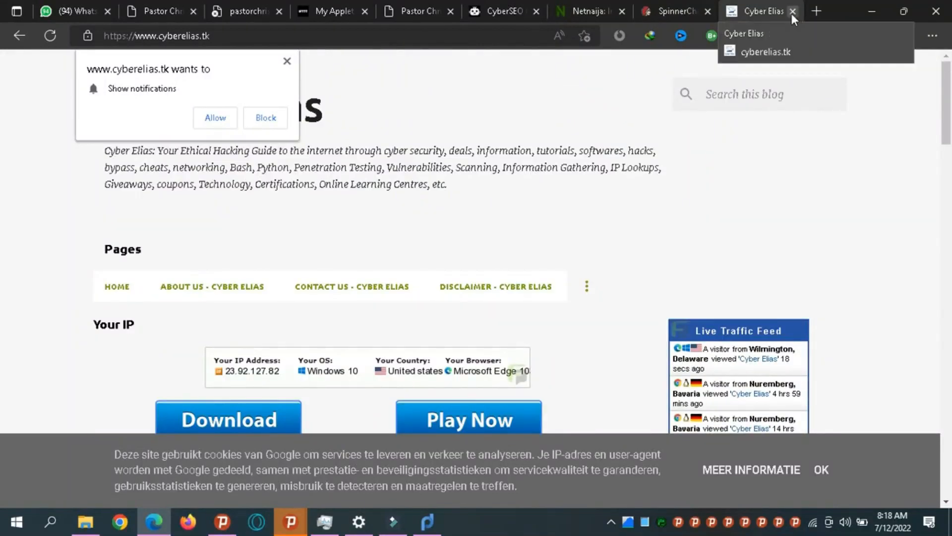
pyautogui.click(792, 10)
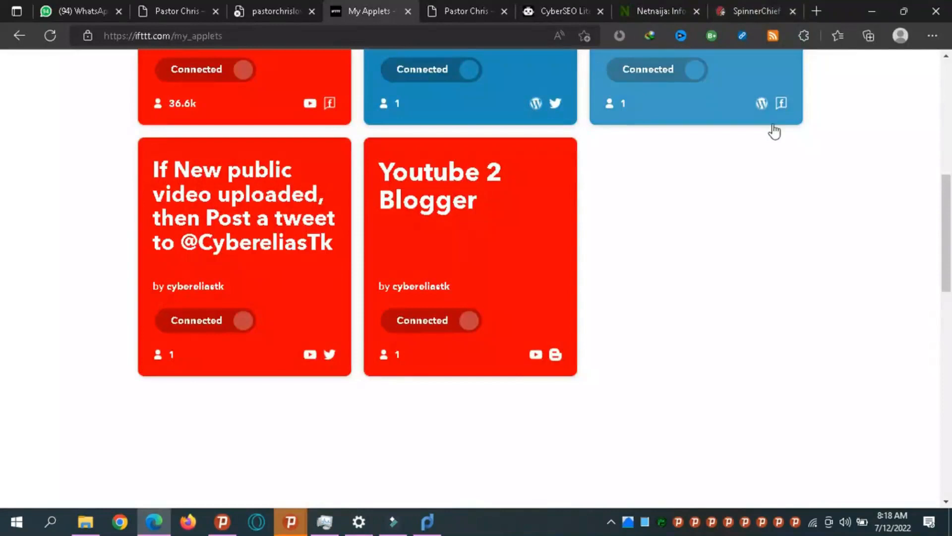
pyautogui.scroll(7, 2, 216)
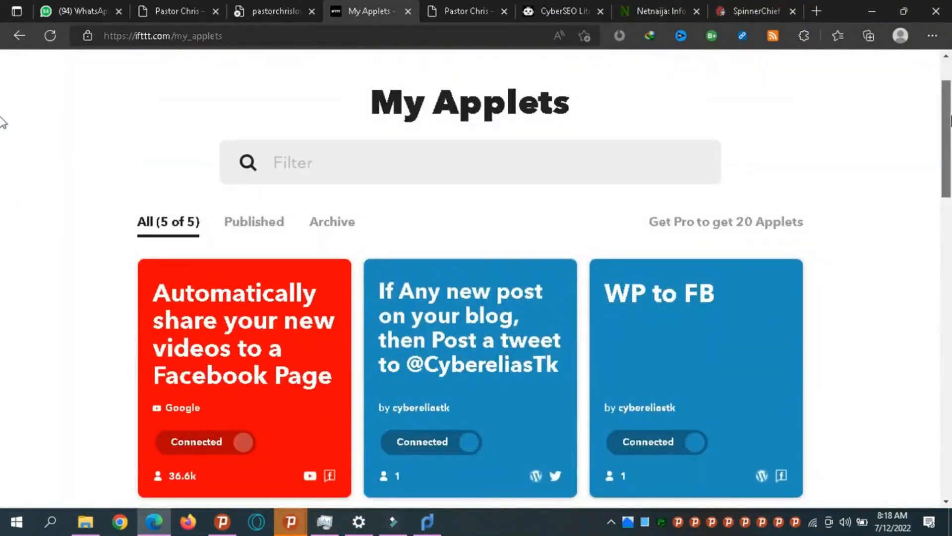
pyautogui.scroll(-3, 2, 163)
pyautogui.scroll(-2, 3, 163)
pyautogui.scroll(6, 2, 185)
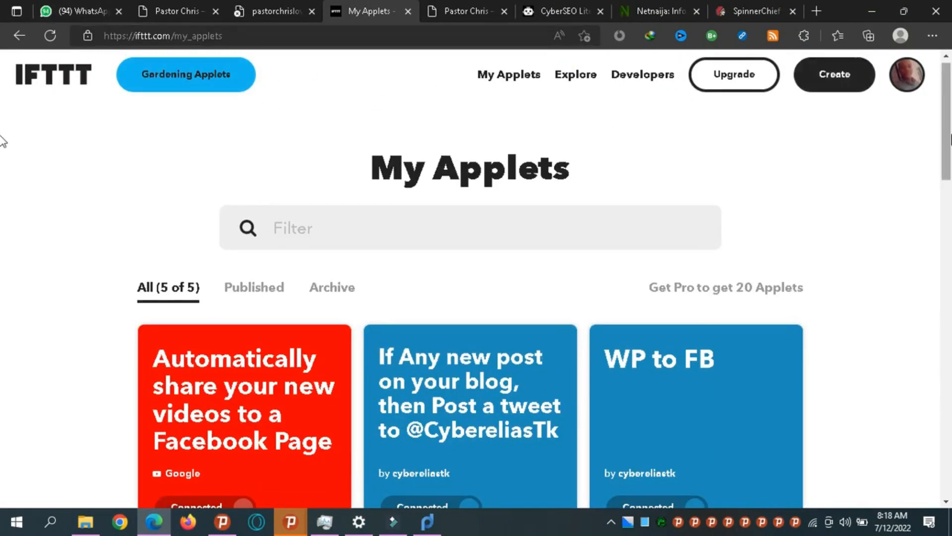
pyautogui.scroll(-6, 945, 141)
pyautogui.moveTo(942, 219); pyautogui.dragTo(945, 141)
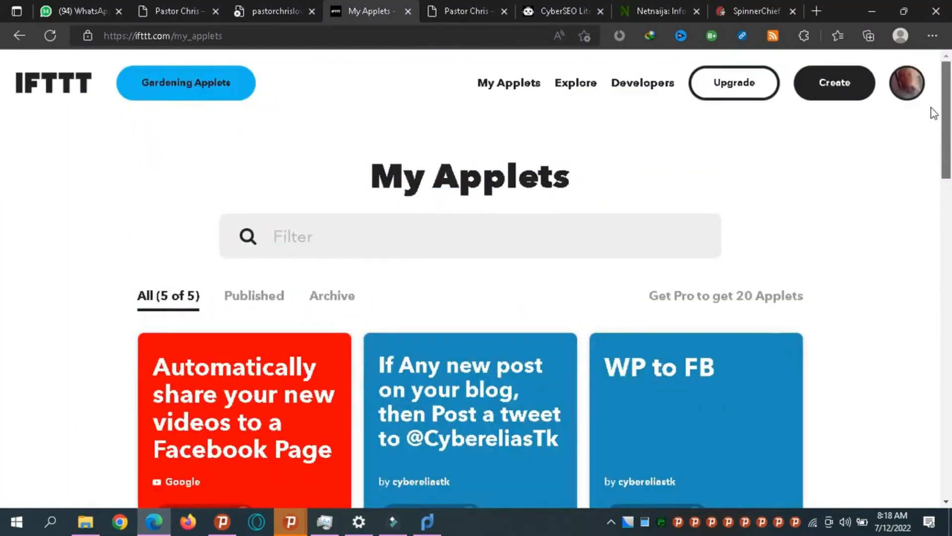
pyautogui.click(189, 530)
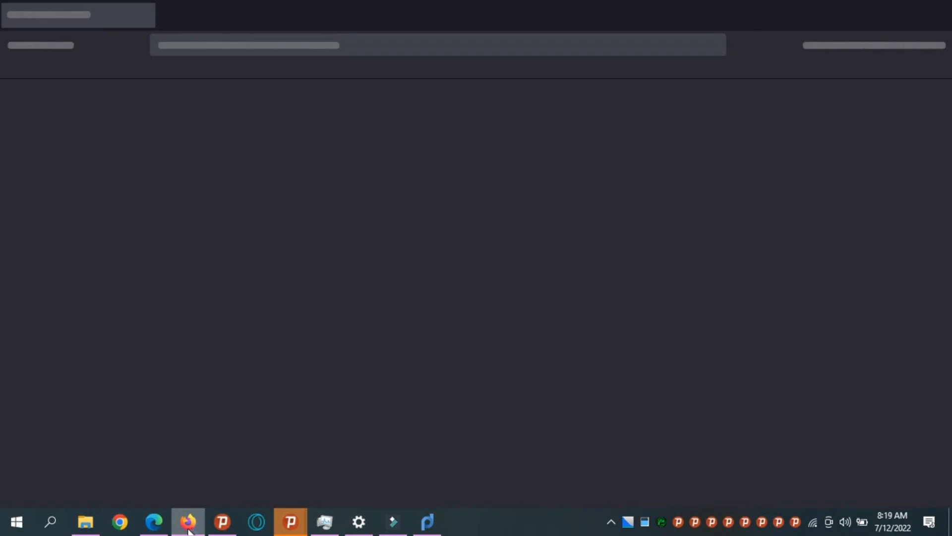
pyautogui.click(164, 519)
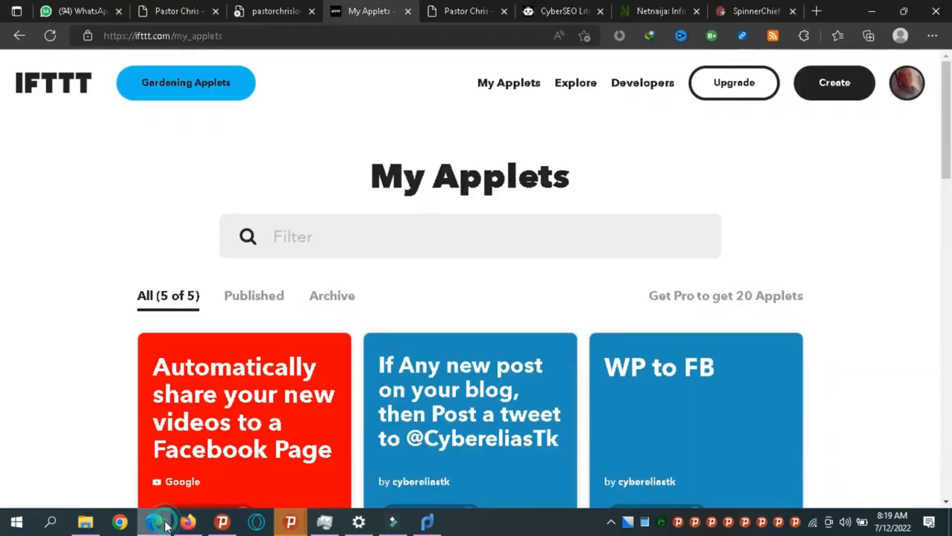
# Reload the other WordPress site's pages, check its dashboard, and close the unreachable CyberSEO tab.
pyautogui.click(268, 11)
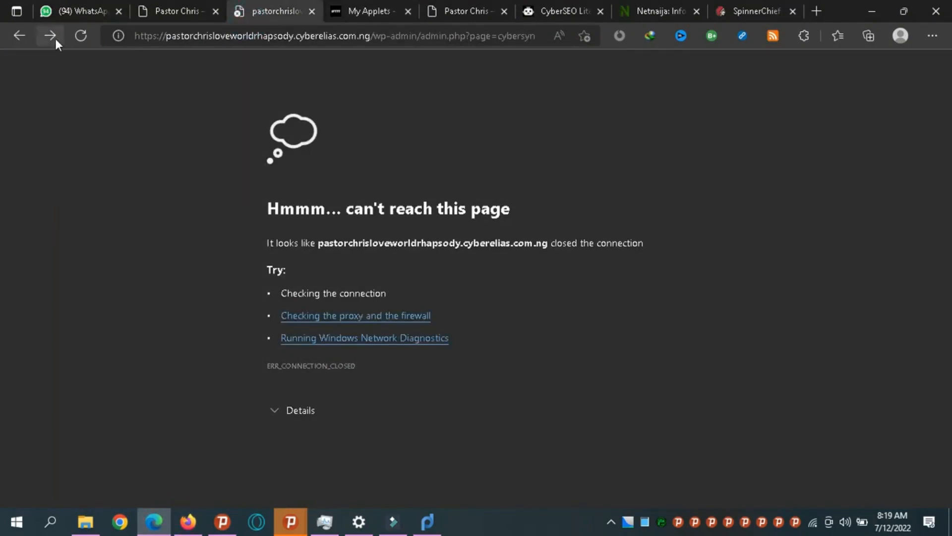
pyautogui.click(81, 40)
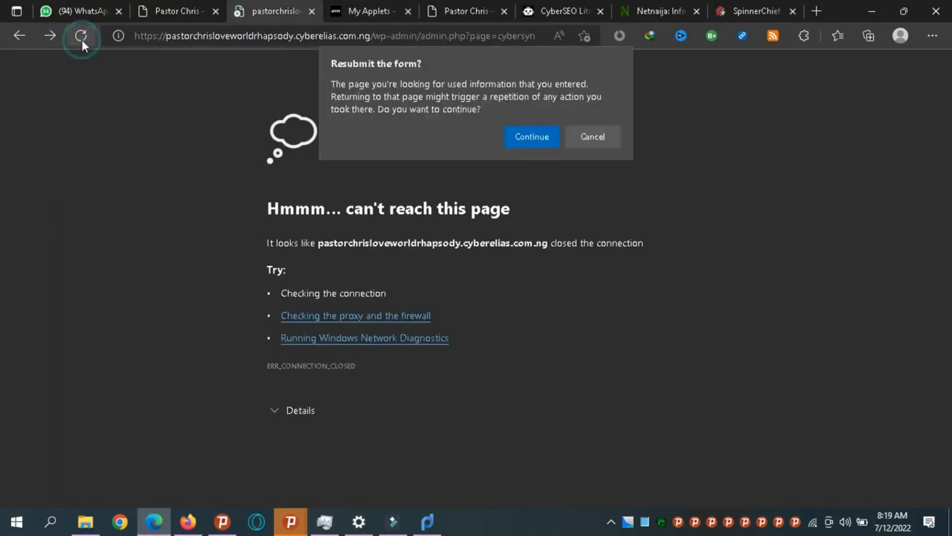
pyautogui.press('Return')
pyautogui.click(176, 11)
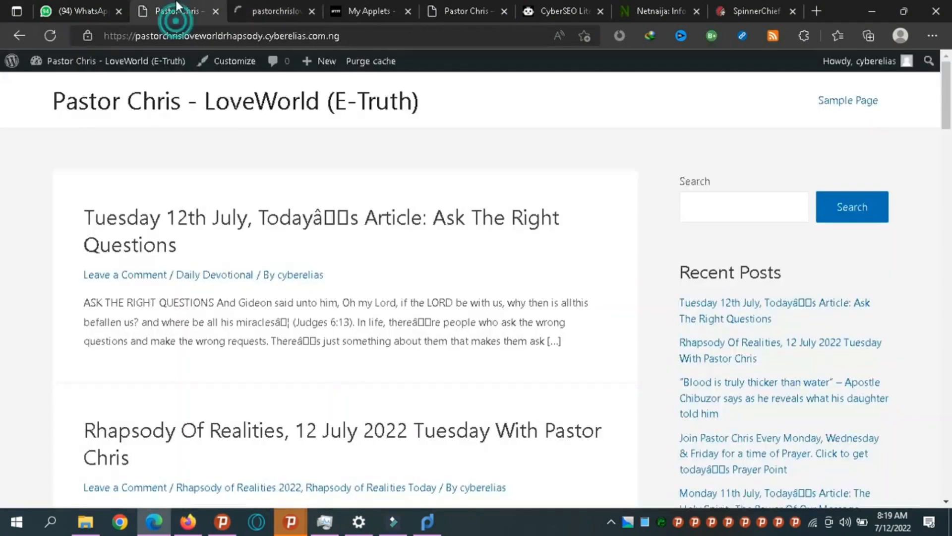
pyautogui.moveTo(60, 69)
pyautogui.click(59, 61)
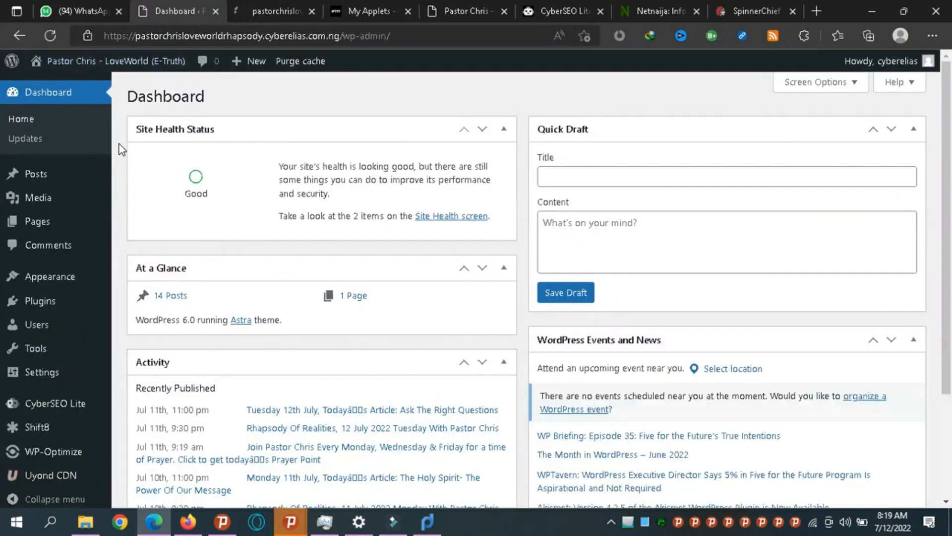
pyautogui.click(66, 63)
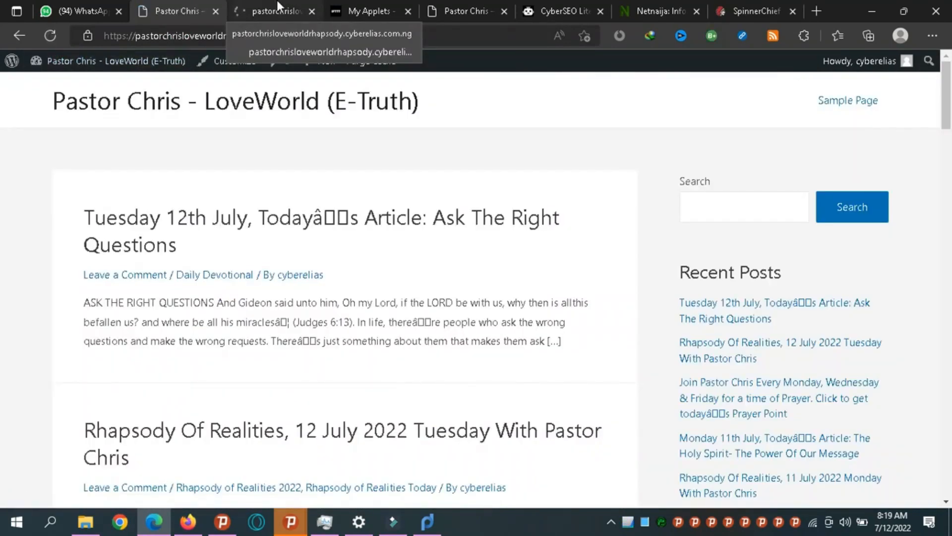
pyautogui.click(280, 6)
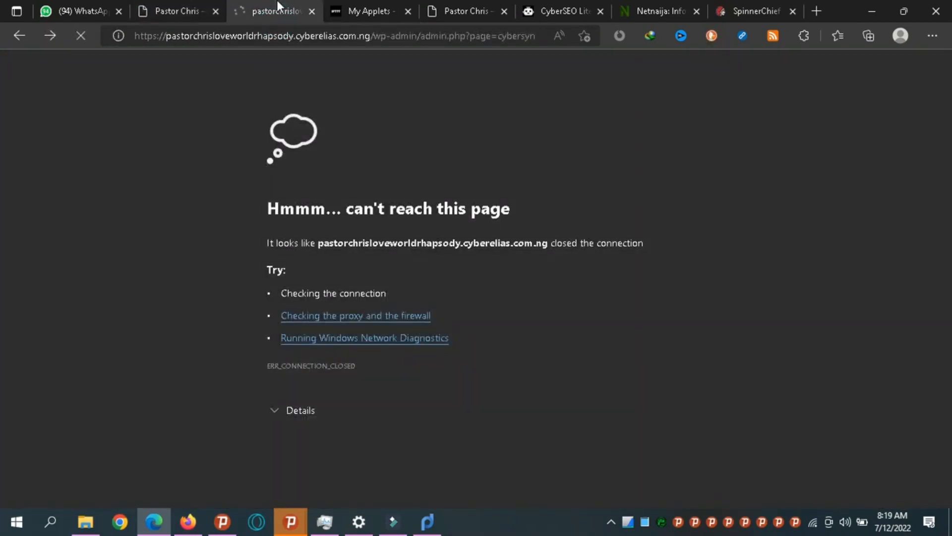
pyautogui.click(311, 10)
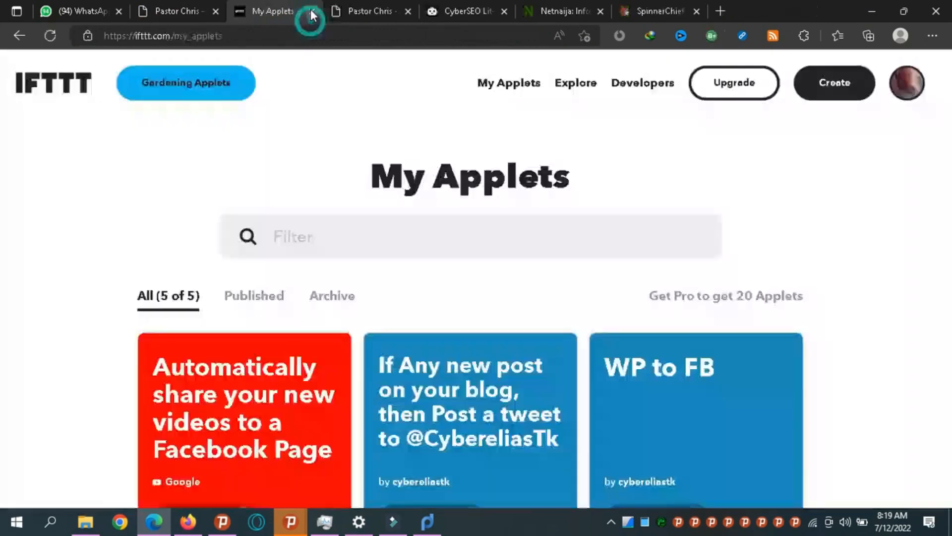
# Open cyberelias.com.ng in a new tab.
pyautogui.click(727, 8)
pyautogui.write('cyberelias.com.ng')
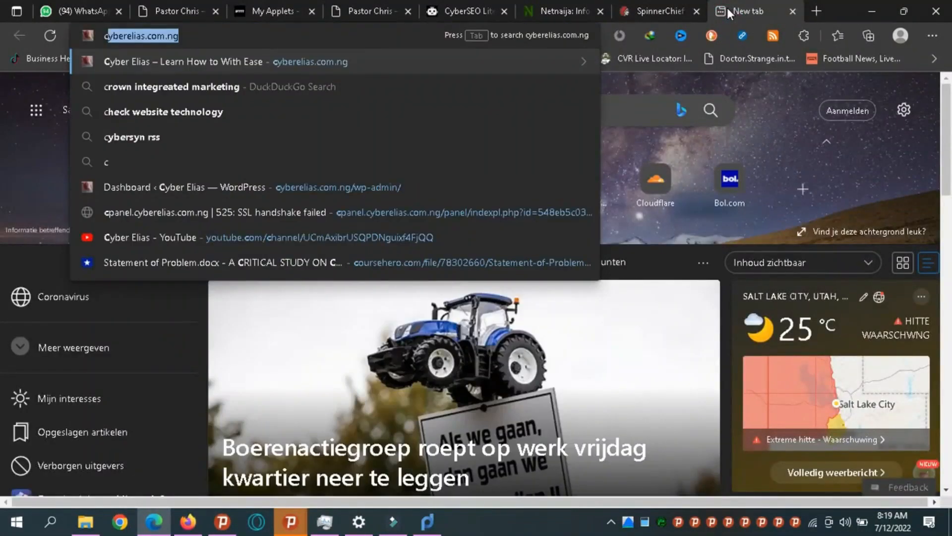
pyautogui.press('Return')
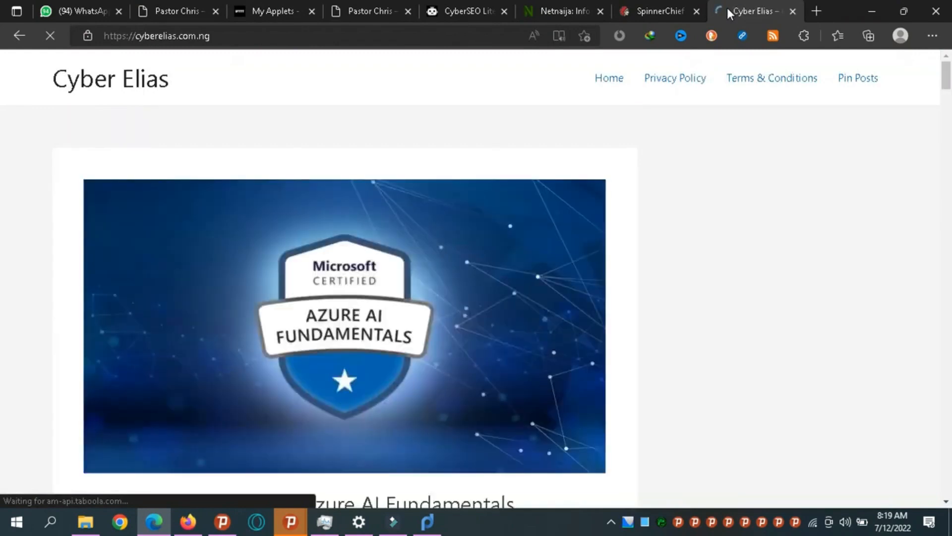
# Page through the imported posts (Azure, AWS, eBay, Shopify, CCNP, Salesforce) down to the pagination.
pyautogui.press('Down')
pyautogui.press('Down')
pyautogui.press('Down')
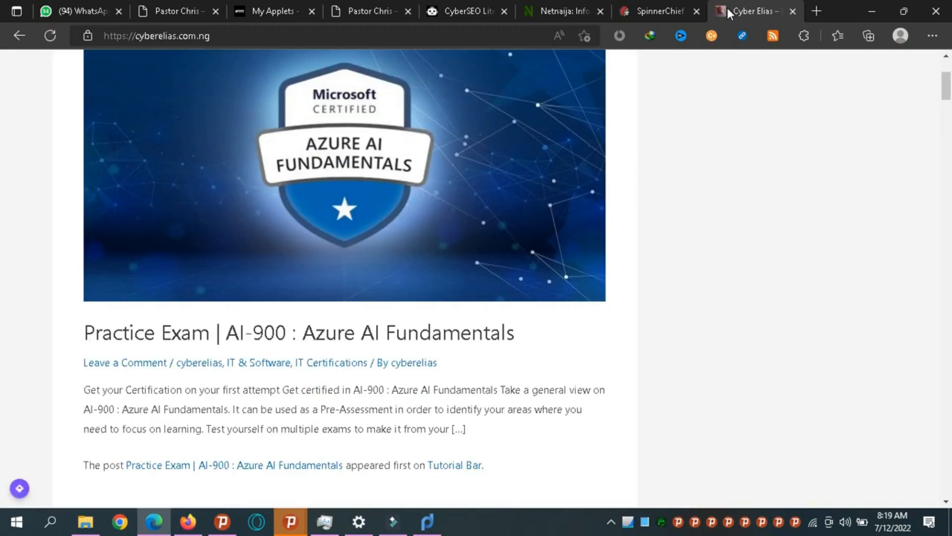
pyautogui.press('Up')
pyautogui.press('Down')
pyautogui.press('Down')
pyautogui.press('Down')
pyautogui.press('Down')
pyautogui.press('Down')
pyautogui.press('Down')
pyautogui.press('Down')
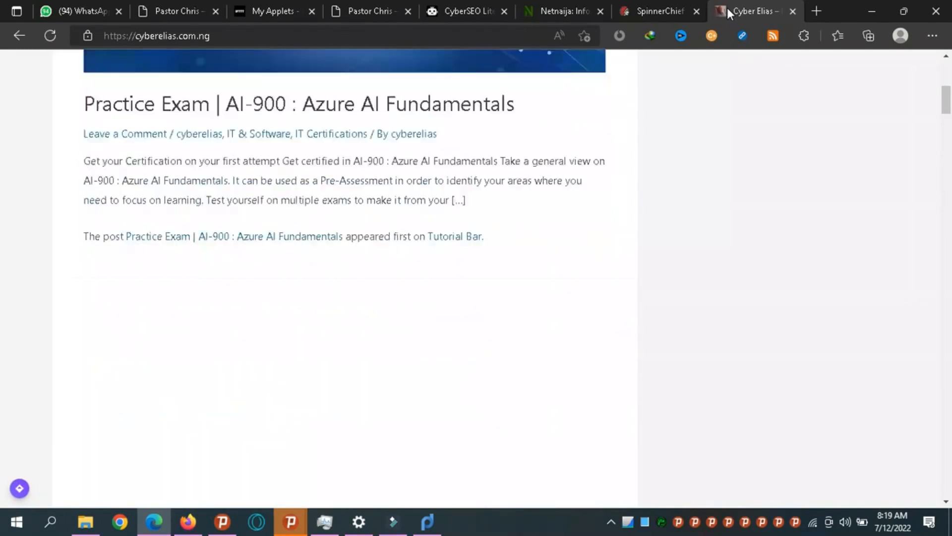
pyautogui.press('Down')
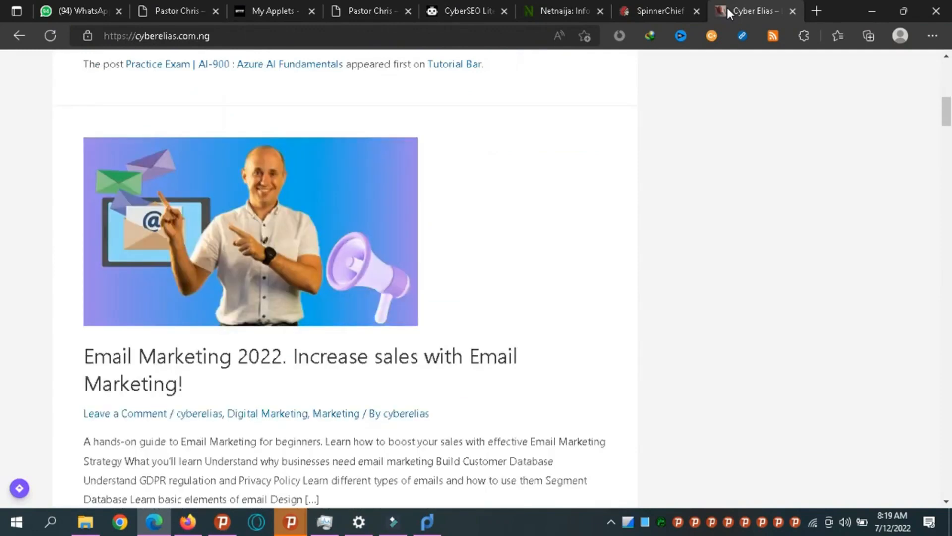
pyautogui.press('Down')
pyautogui.press('Down')
pyautogui.press('Down')
pyautogui.press('Down')
pyautogui.press('Down')
pyautogui.press('Down')
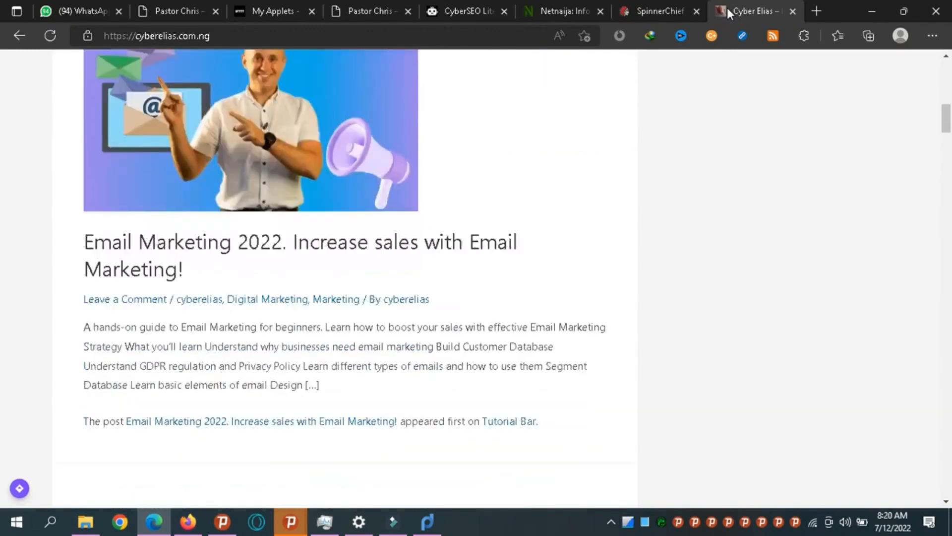
pyautogui.press('Down')
pyautogui.press('Down')
pyautogui.press('Down')
pyautogui.press('Down')
pyautogui.press('Down')
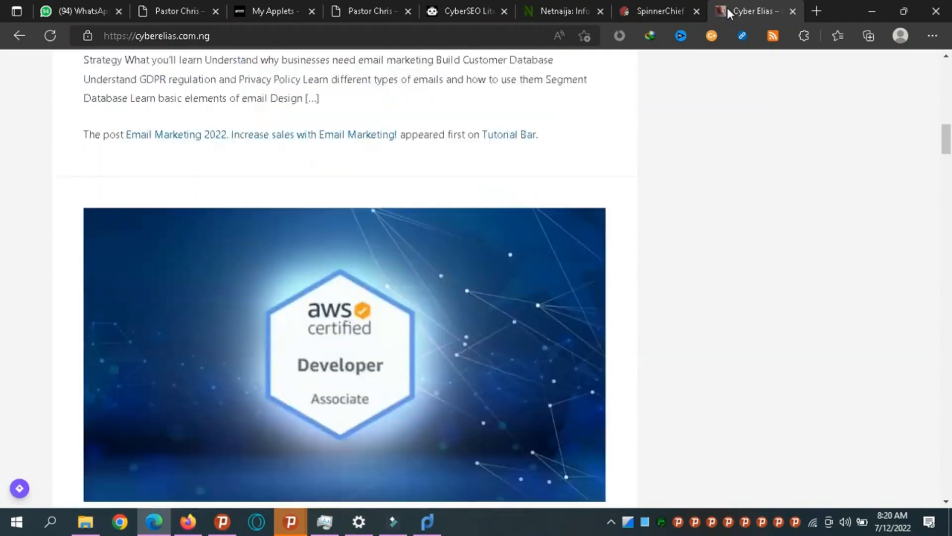
pyautogui.press('Down')
pyautogui.press('Down')
pyautogui.press('Down')
pyautogui.press('Down')
pyautogui.press('Down')
pyautogui.press('Down')
pyautogui.press('Down')
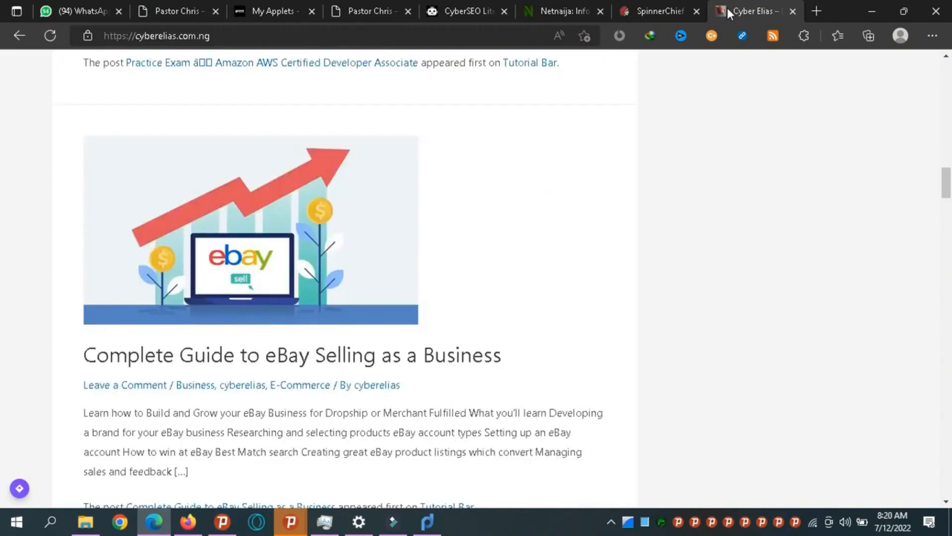
pyautogui.press('Down')
pyautogui.press('Down')
pyautogui.press('Down')
pyautogui.press('Down')
pyautogui.press('Down')
pyautogui.press('Down')
pyautogui.press('Down')
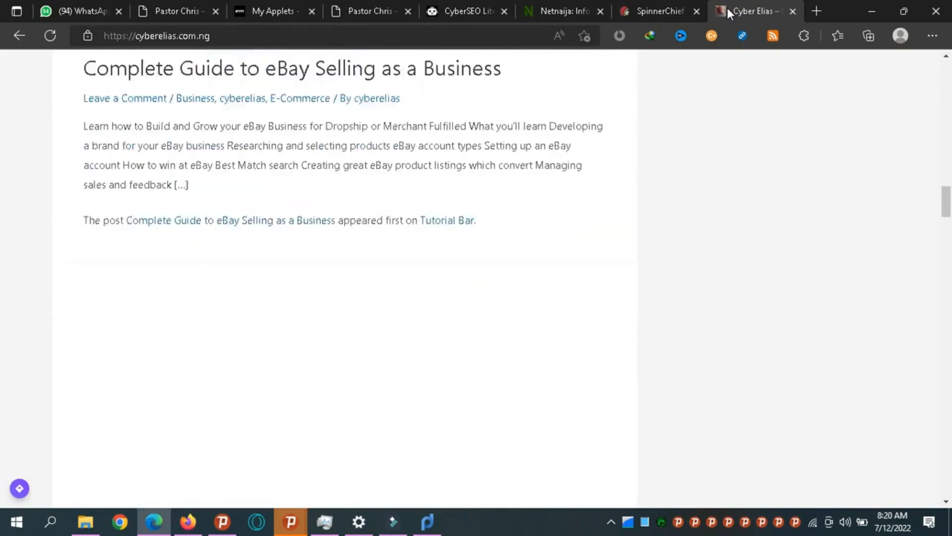
pyautogui.press('Down')
pyautogui.press('Down')
pyautogui.press('Down')
pyautogui.press('Down')
pyautogui.press('Down')
pyautogui.press('Down')
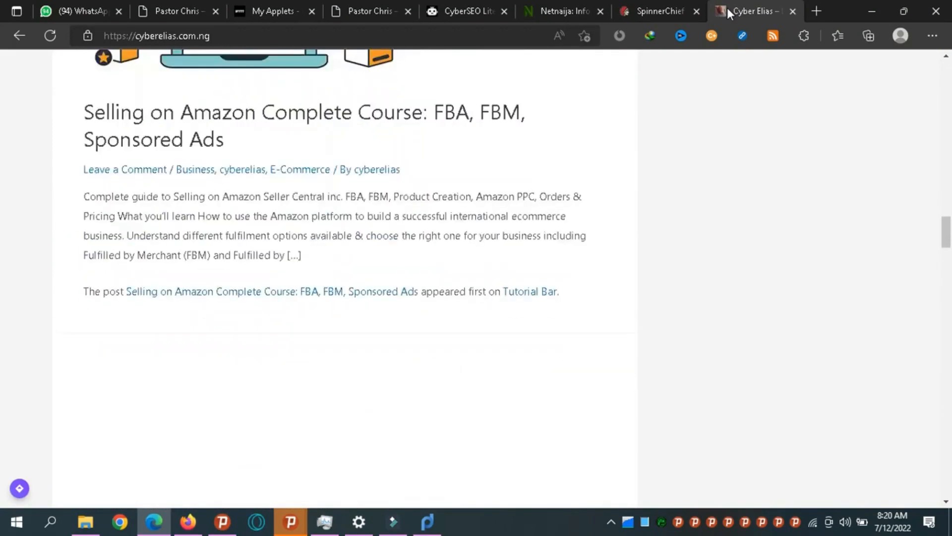
pyautogui.press('Down')
pyautogui.press('Down')
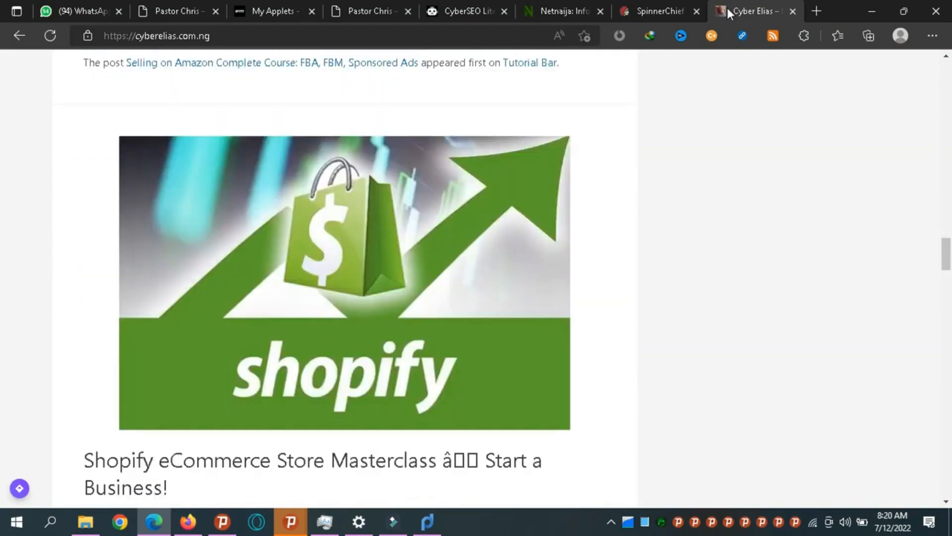
pyautogui.press('Down')
pyautogui.press('Down')
pyautogui.press('Down')
pyautogui.press('Down')
pyautogui.press('Down')
pyautogui.press('Down')
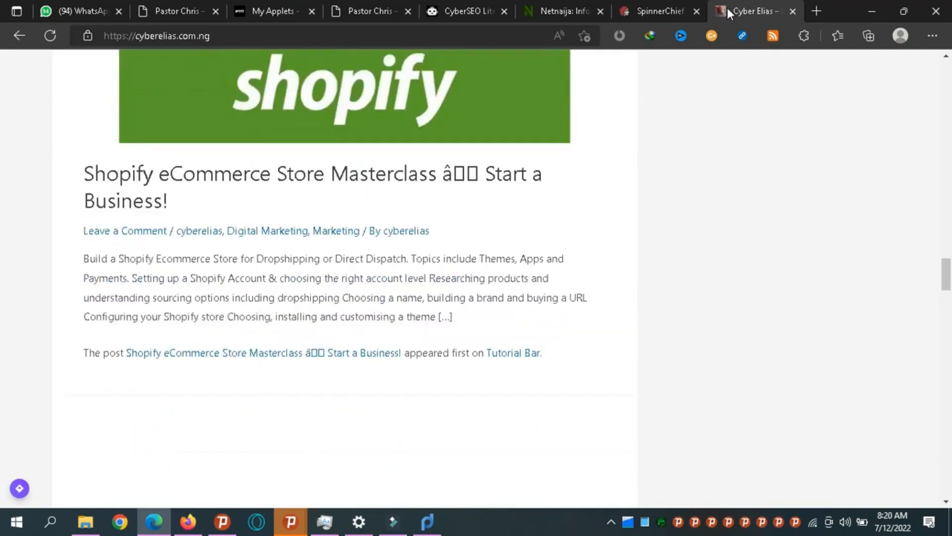
pyautogui.press('Down')
pyautogui.press('Down')
pyautogui.press('Down')
pyautogui.press('Down')
pyautogui.press('Down')
pyautogui.press('Down')
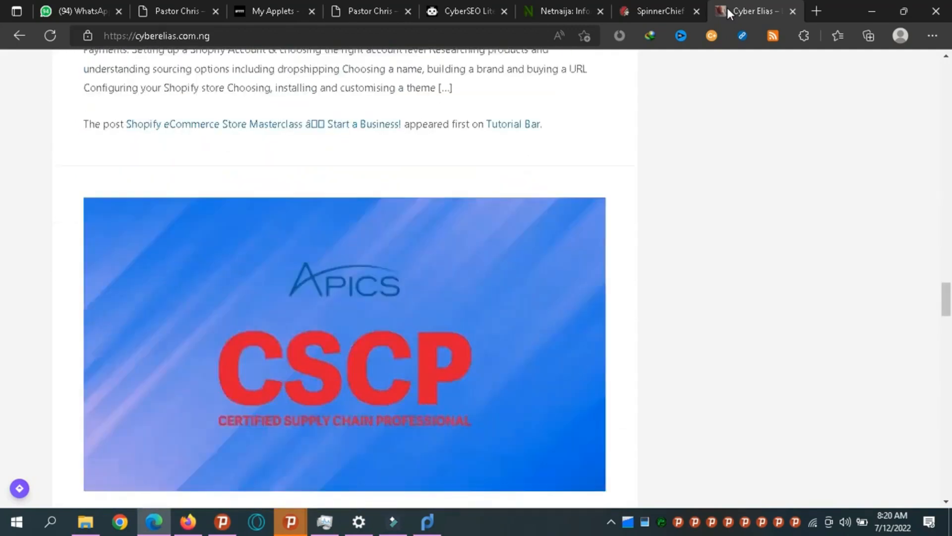
pyautogui.press('Down')
pyautogui.press('Down')
pyautogui.press('Down')
pyautogui.press('Down')
pyautogui.press('Down')
pyautogui.press('Down')
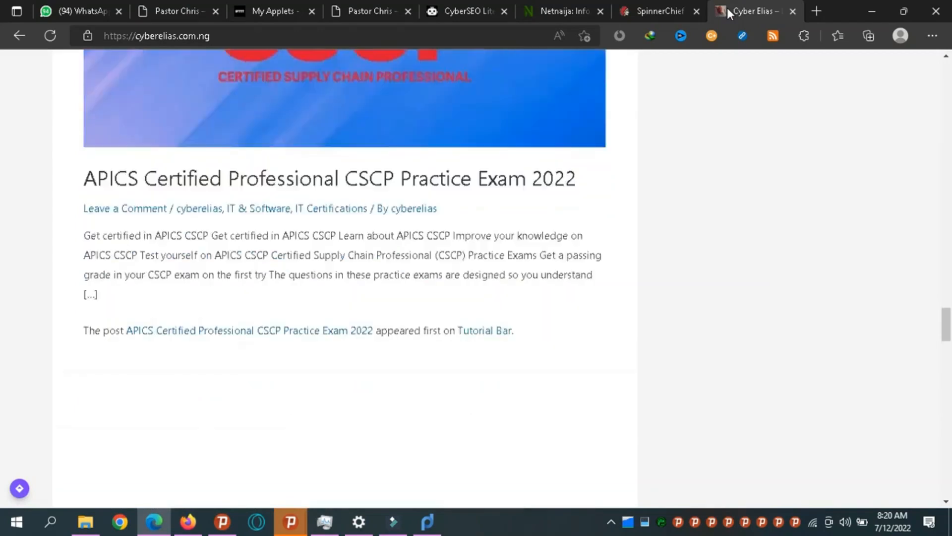
pyautogui.press('Down')
pyautogui.press('Down')
pyautogui.press('Down')
pyautogui.press('Down')
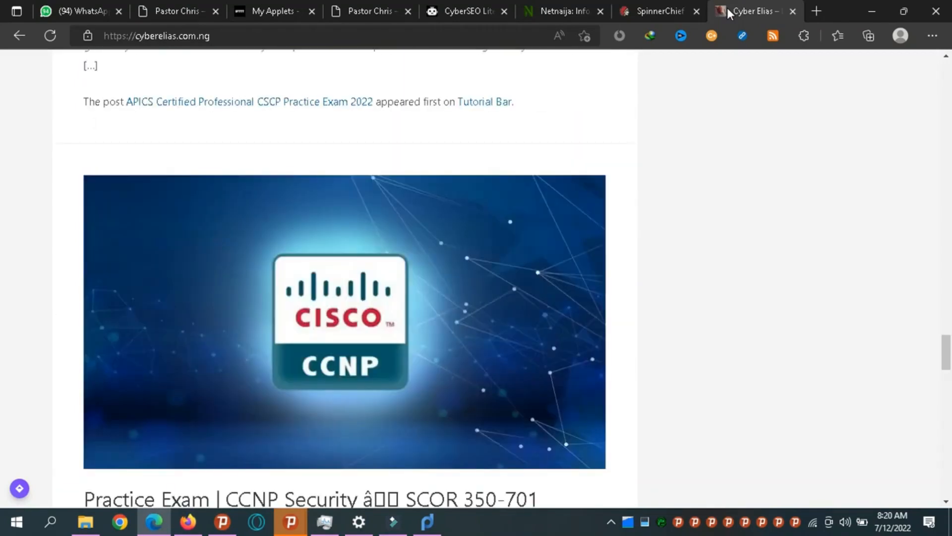
pyautogui.press('Down')
pyautogui.press('Down')
pyautogui.press('Down')
pyautogui.press('Down')
pyautogui.press('Down')
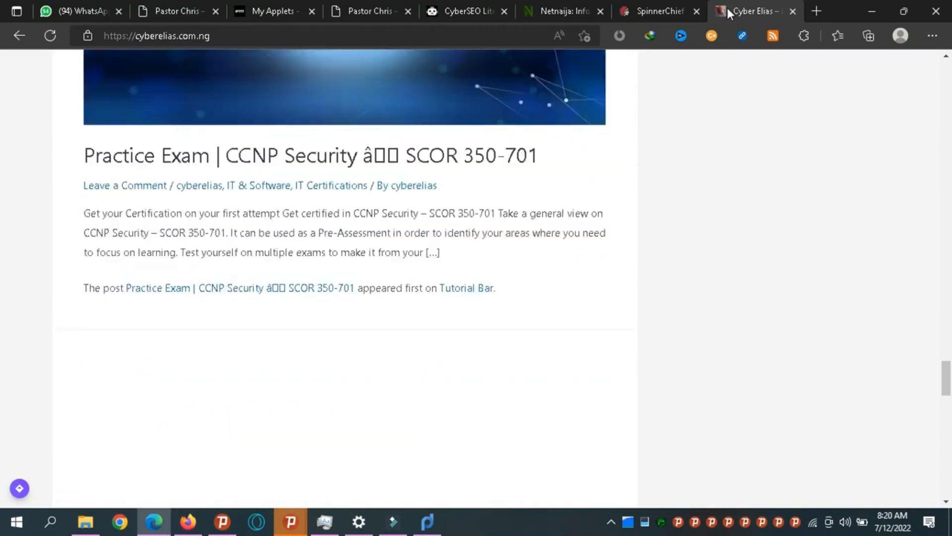
pyautogui.press('Down')
pyautogui.press('Down')
pyautogui.press('Down')
pyautogui.press('Down')
pyautogui.press('Down')
pyautogui.press('Down')
pyautogui.press('Down')
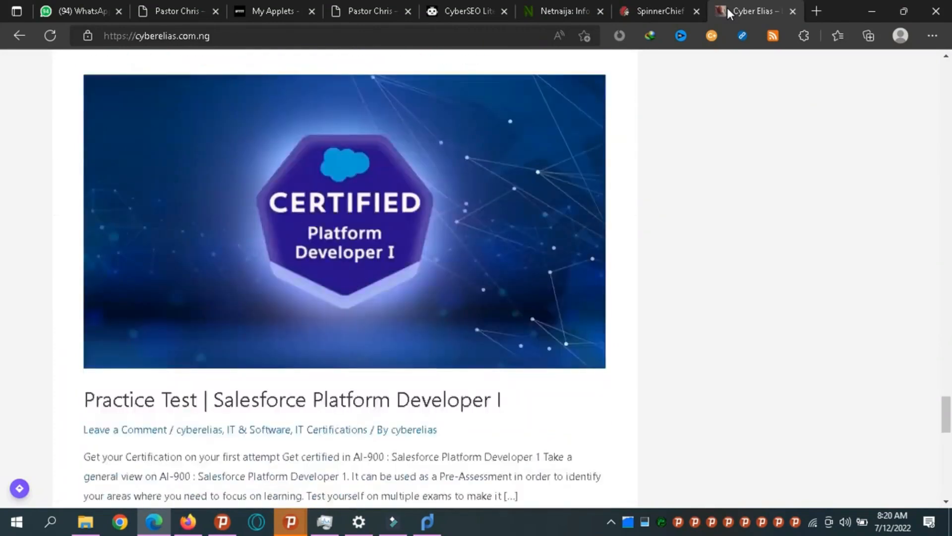
pyautogui.press('Down')
pyautogui.press('Down')
pyautogui.press('Down')
pyautogui.press('Down')
pyautogui.press('Down')
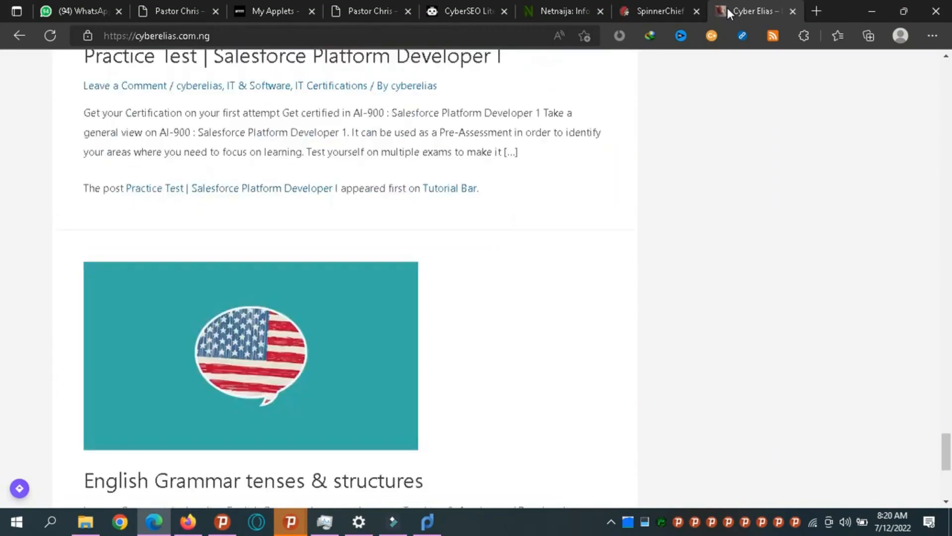
pyautogui.press('Down')
pyautogui.press('Down')
pyautogui.press('Down')
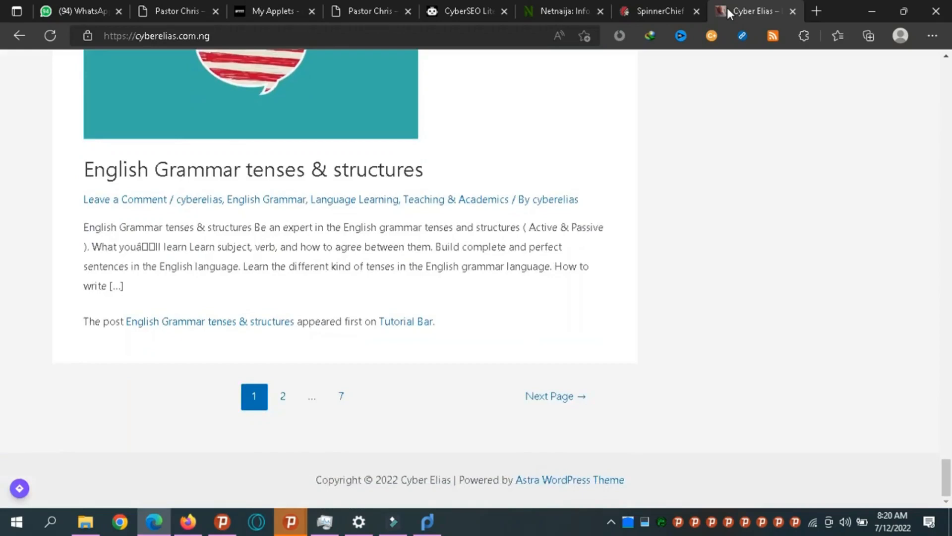
pyautogui.press('Up')
pyautogui.press('Up')
pyautogui.press('Up')
pyautogui.press('Up')
pyautogui.press('Up')
pyautogui.press('Up')
pyautogui.press('Up')
pyautogui.press('Up')
pyautogui.press('Up')
pyautogui.press('Up')
pyautogui.press('Up')
pyautogui.press('Up')
pyautogui.press('Up')
pyautogui.press('Up')
pyautogui.press('Up')
pyautogui.press('Up')
pyautogui.press('Up')
pyautogui.press('Up')
pyautogui.press('Up')
pyautogui.press('Up')
pyautogui.press('Up')
pyautogui.press('Up')
pyautogui.press('Up')
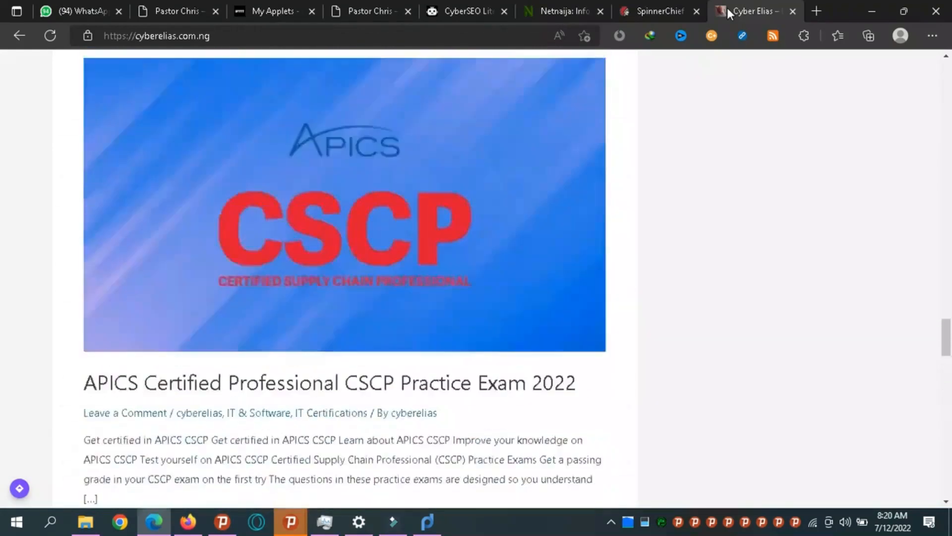
pyautogui.press('Up')
pyautogui.press('Up')
pyautogui.press('Up')
pyautogui.press('Up')
pyautogui.press('Up')
pyautogui.press('Up')
pyautogui.press('Up')
pyautogui.press('Up')
pyautogui.press('Up')
pyautogui.press('Up')
pyautogui.press('Up')
pyautogui.press('Up')
pyautogui.press('Up')
pyautogui.press('Up')
pyautogui.press('Up')
pyautogui.press('Up')
pyautogui.press('Up')
pyautogui.press('Up')
pyautogui.press('Up')
pyautogui.press('Up')
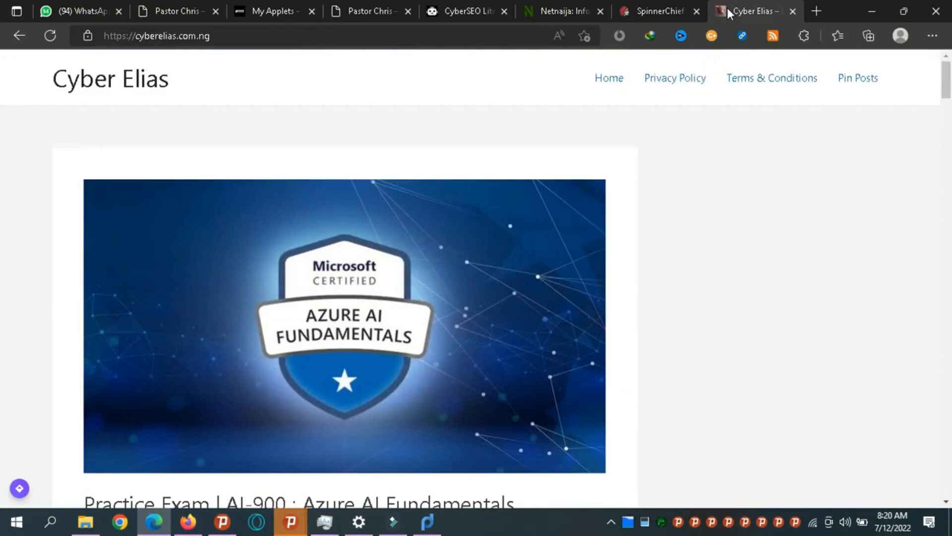
pyautogui.press('End')
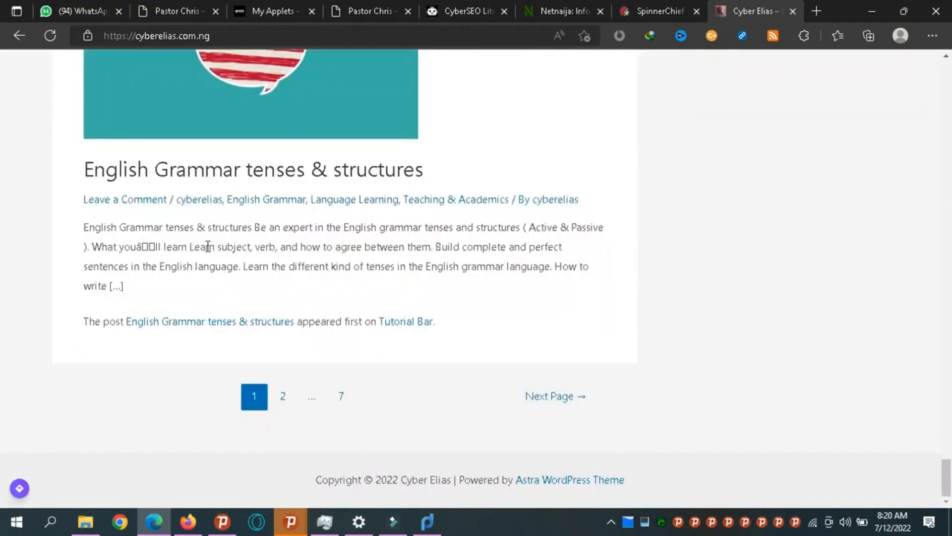
# Go to page 2 of the Cyber Elias posts and scroll down through them.
pyautogui.click(287, 397)
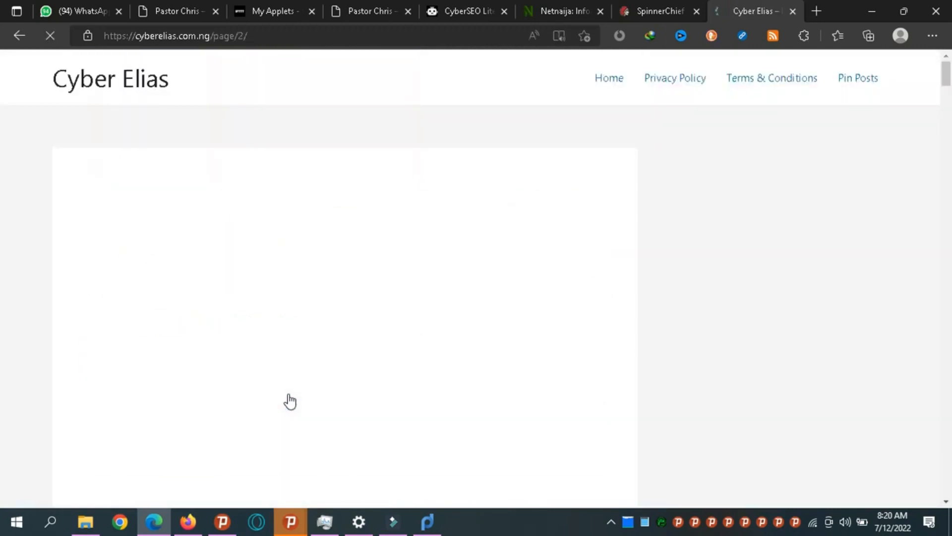
pyautogui.scroll(-10, 290, 400)
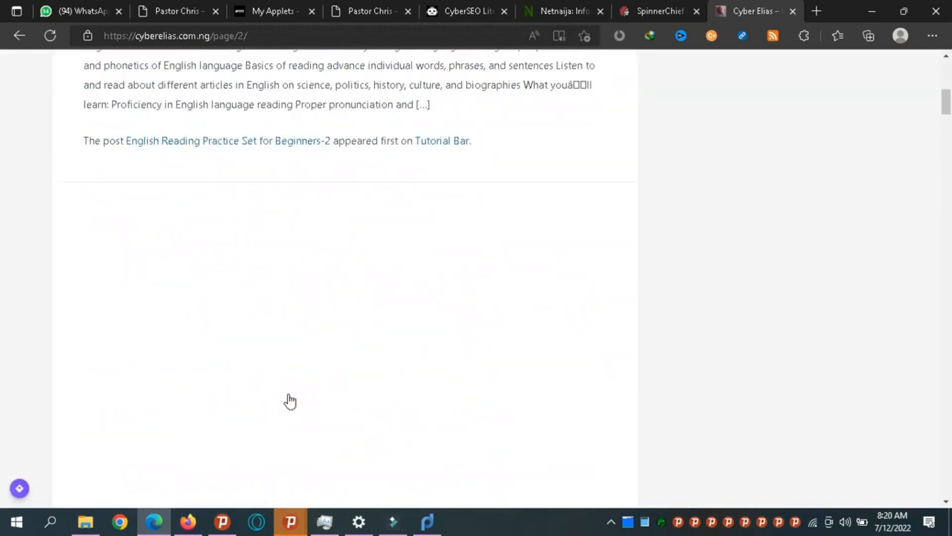
pyautogui.scroll(-10, 290, 401)
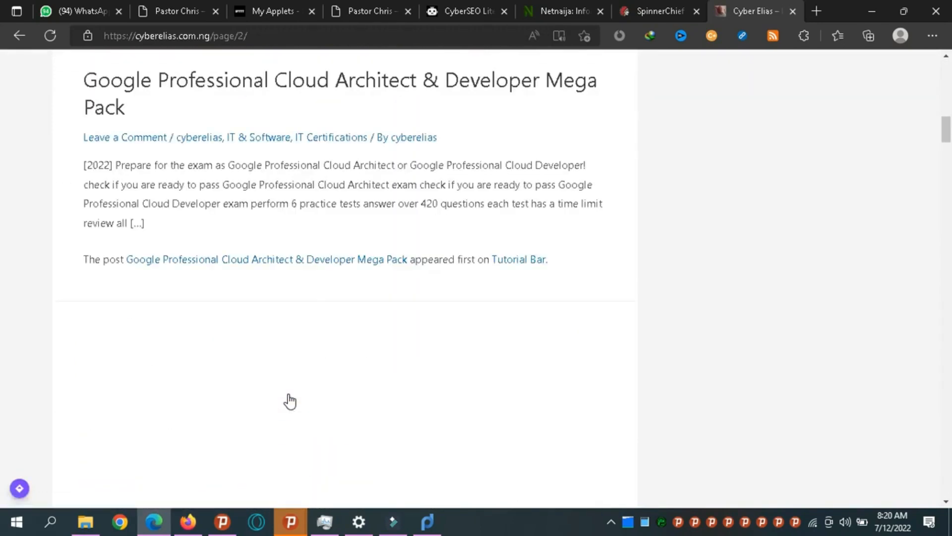
pyautogui.scroll(-10, 290, 401)
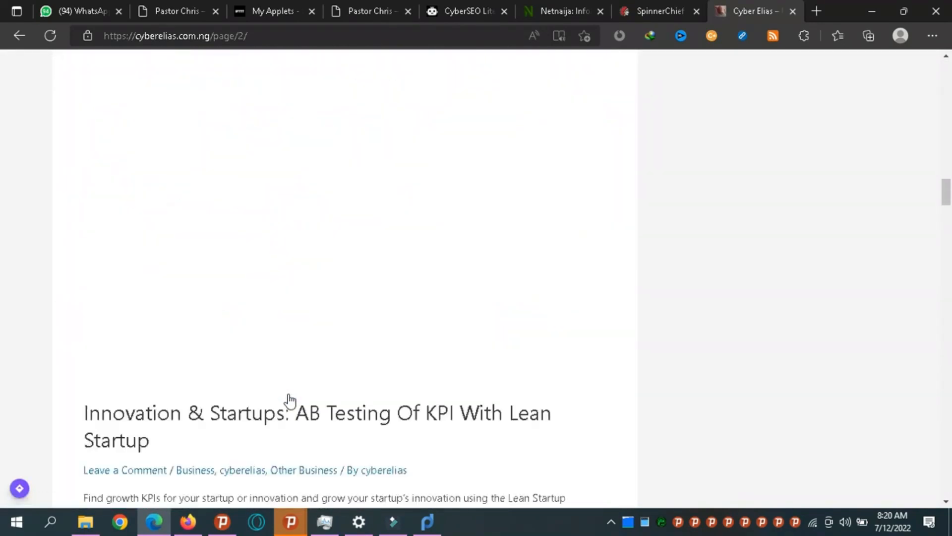
pyautogui.scroll(-8, 290, 401)
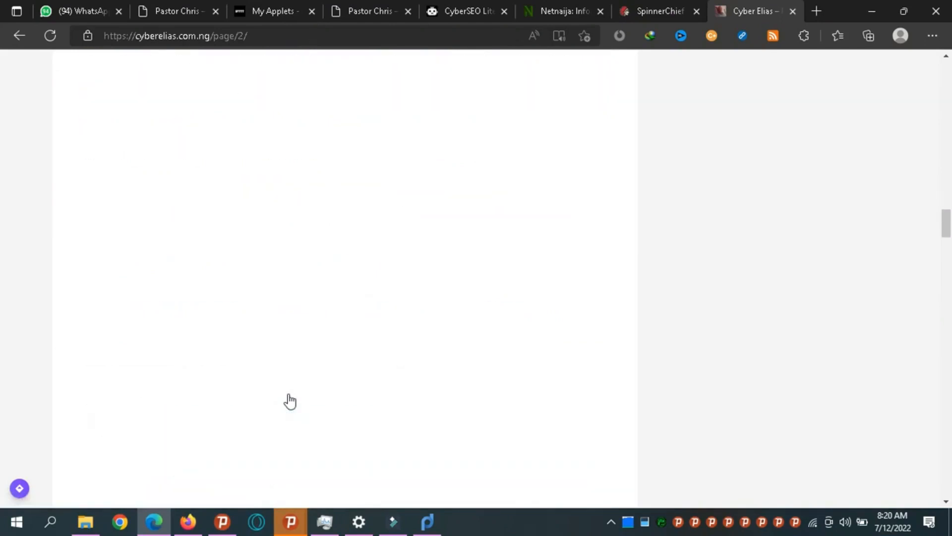
# Scroll back up page 2, then return to the Cyber Elias home page via the site title.
pyautogui.scroll(2, 290, 401)
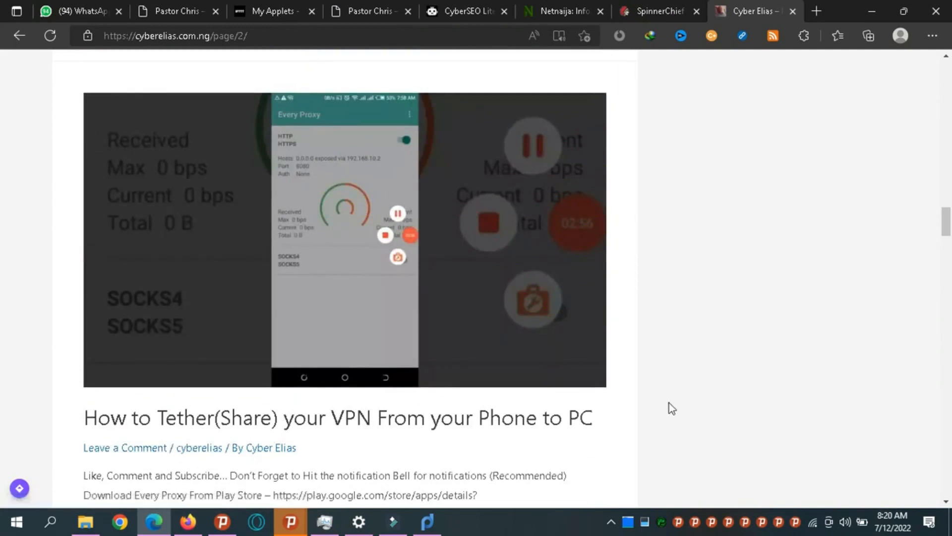
pyautogui.scroll(2, 668, 403)
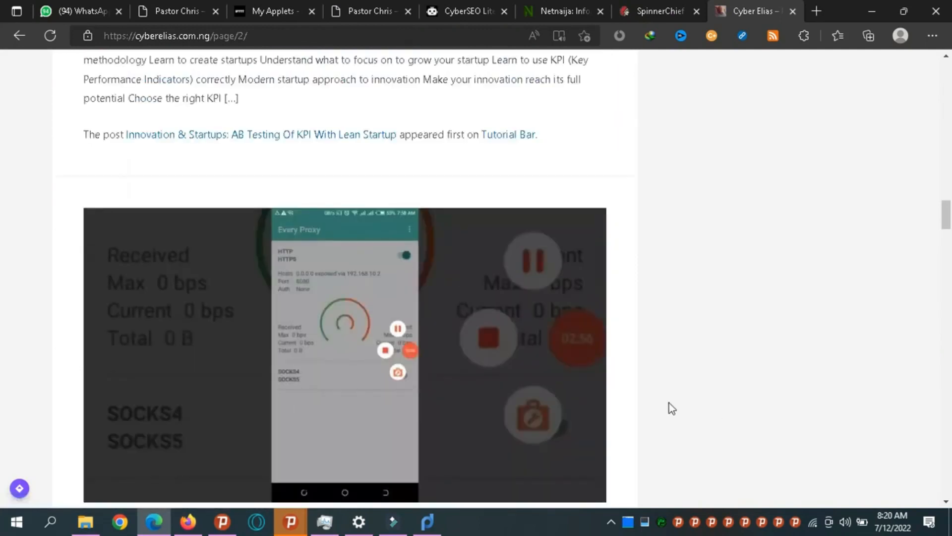
pyautogui.scroll(1, 668, 403)
pyautogui.scroll(20, 668, 402)
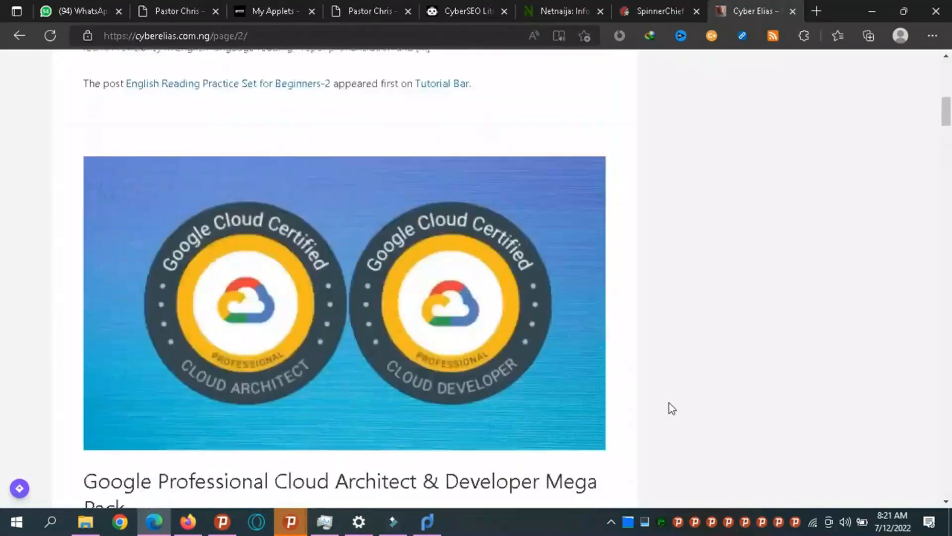
pyautogui.scroll(10, 668, 403)
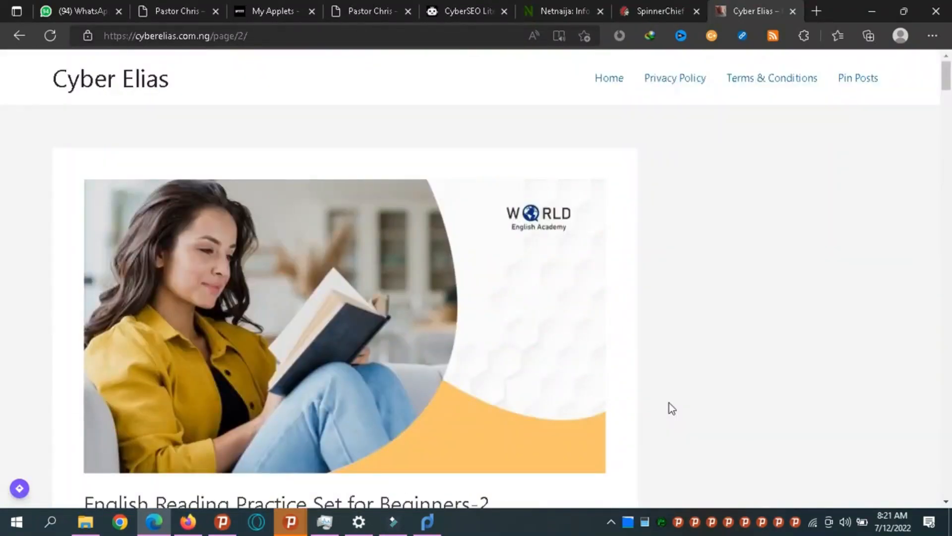
pyautogui.scroll(-1, 672, 407)
pyautogui.scroll(-4, 672, 408)
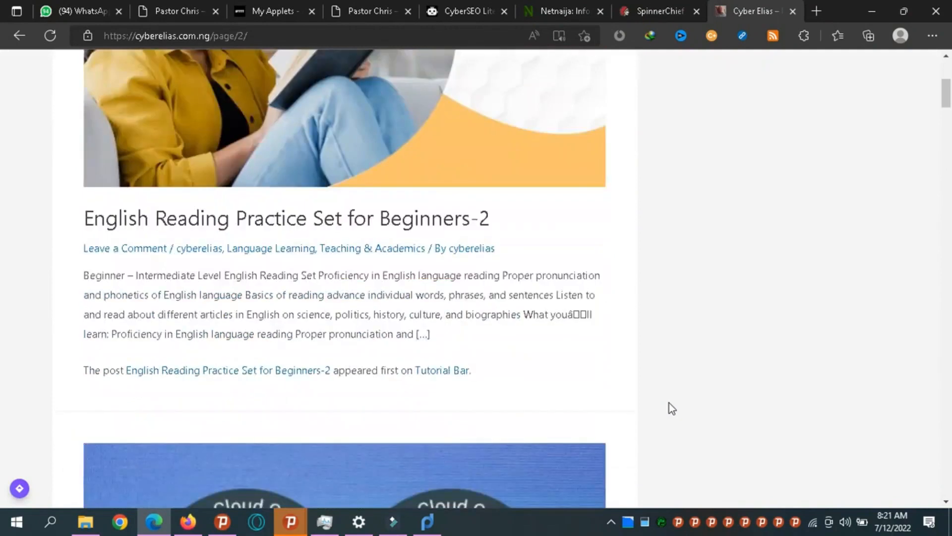
pyautogui.scroll(5, 669, 404)
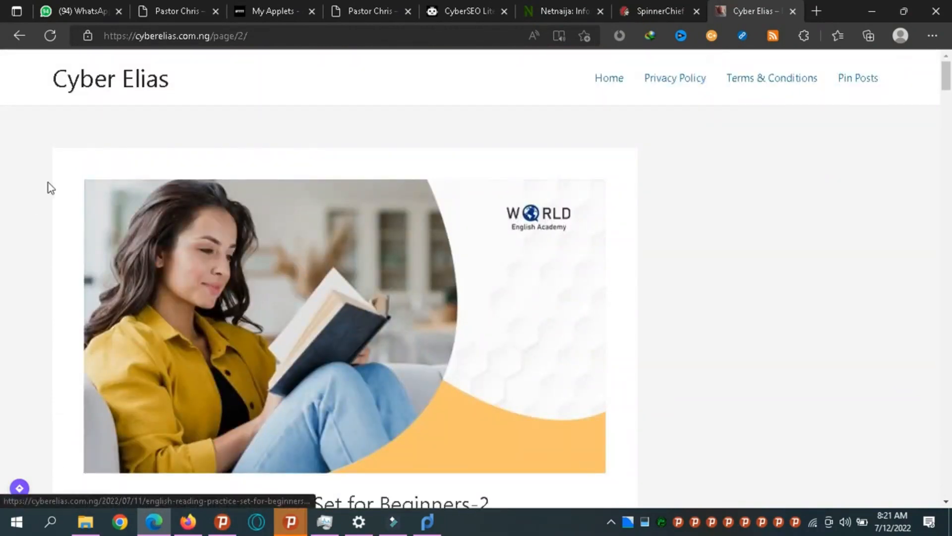
pyautogui.click(100, 96)
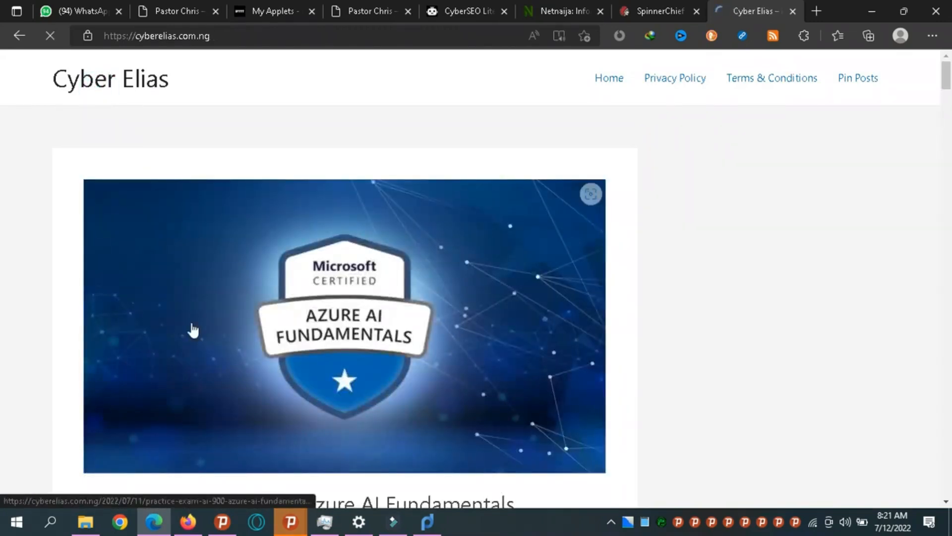
# Open YouTube from Firefox's top sites and search for 'cyber elias'.
pyautogui.click(189, 529)
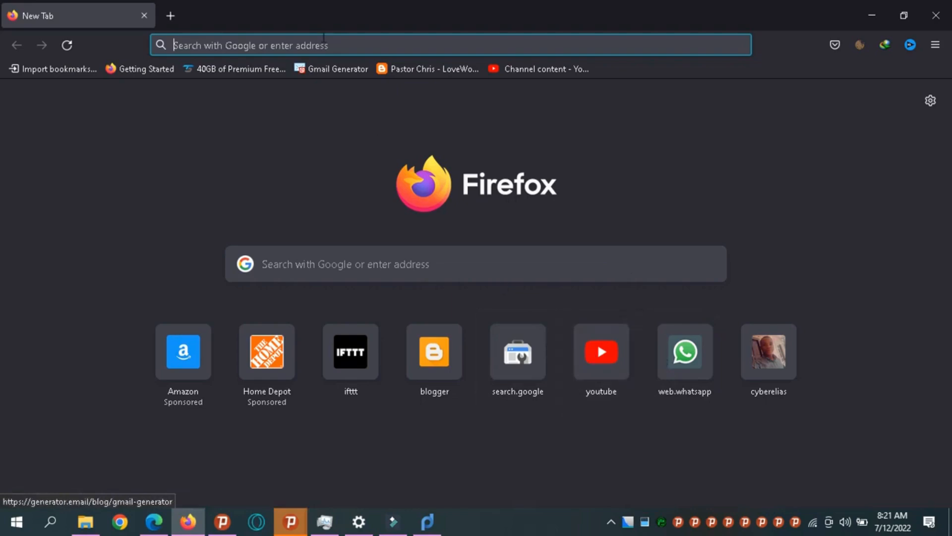
pyautogui.click(597, 350)
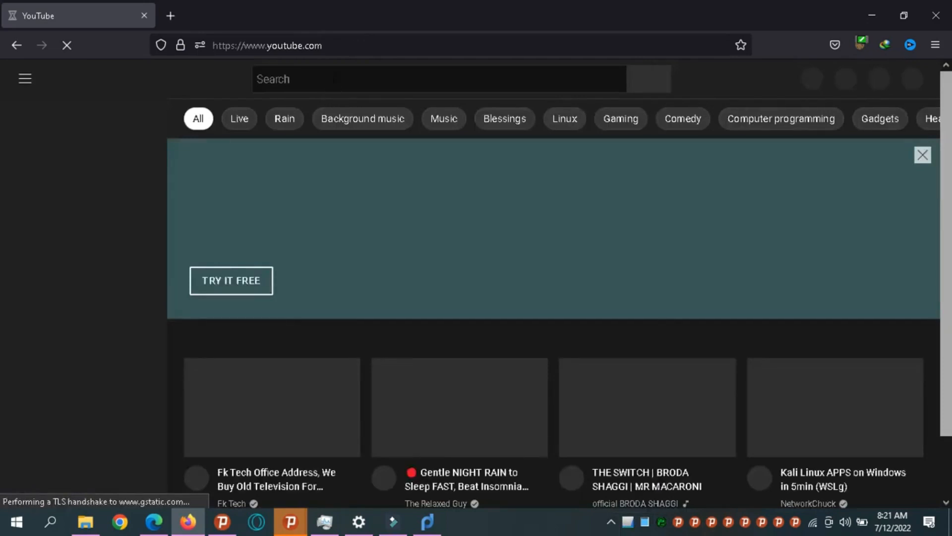
pyautogui.click(331, 79)
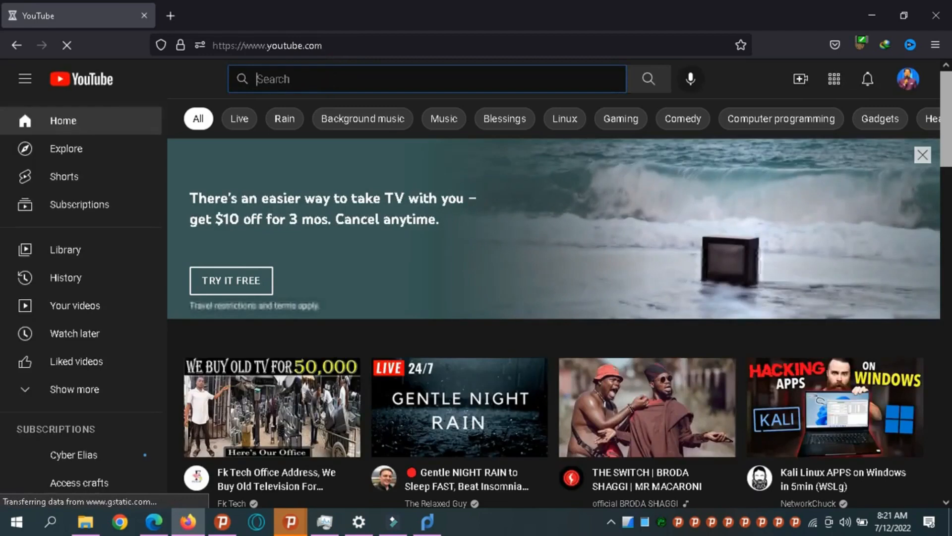
pyautogui.write('cyber')
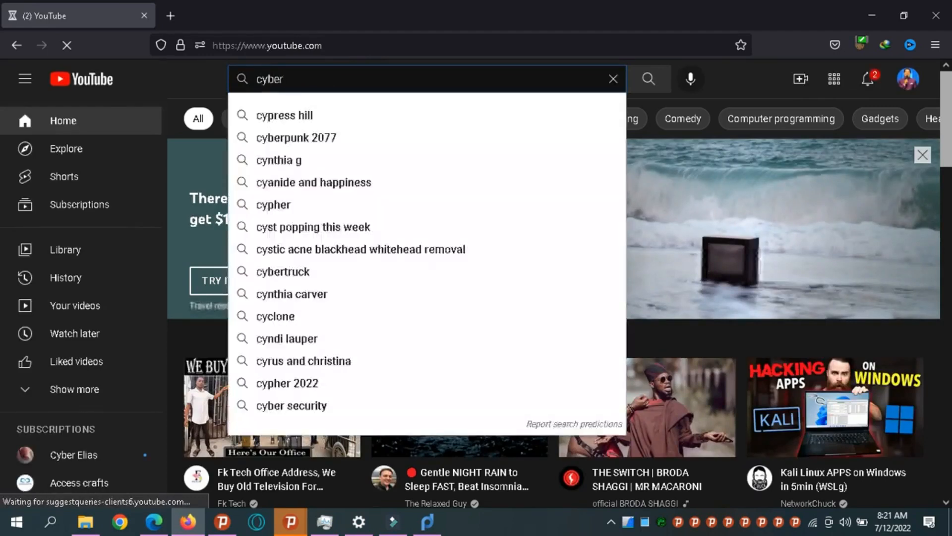
pyautogui.write(' eli')
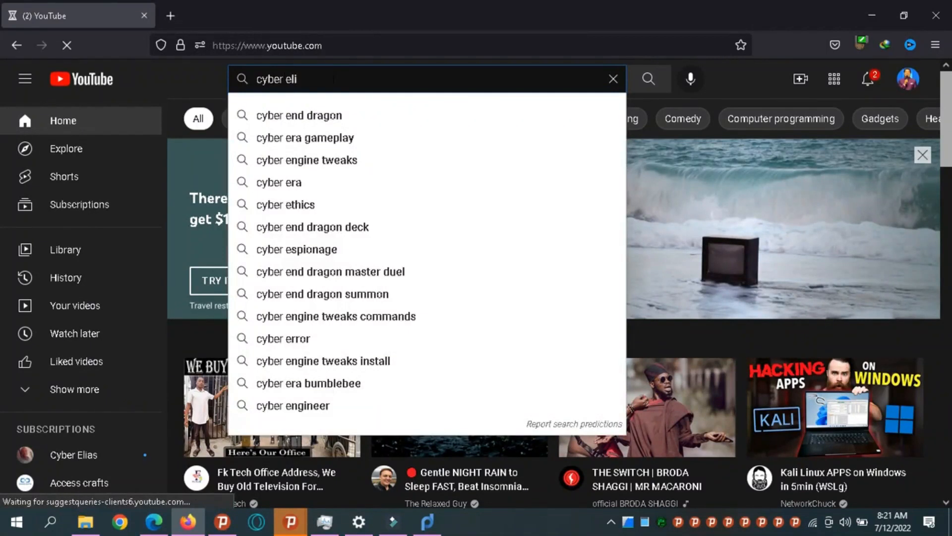
pyautogui.write('as')
pyautogui.press('Return')
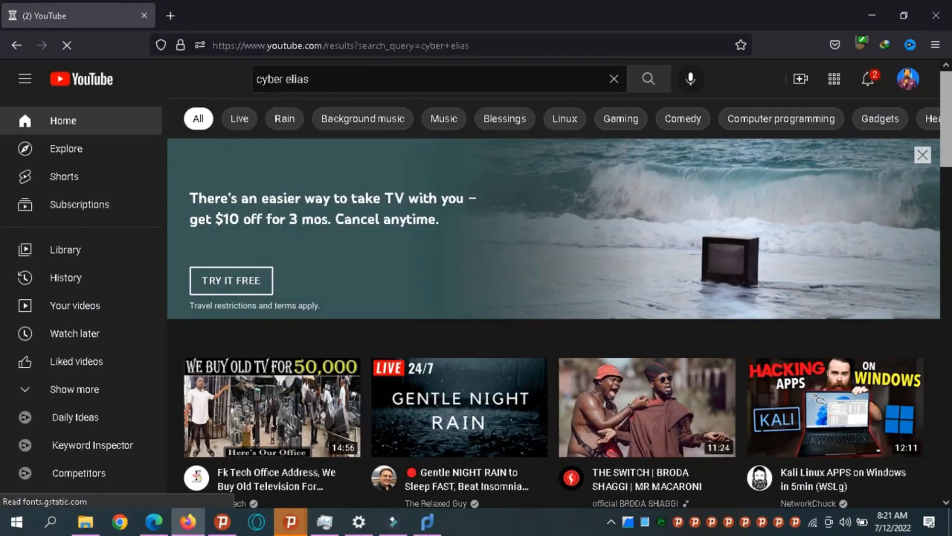
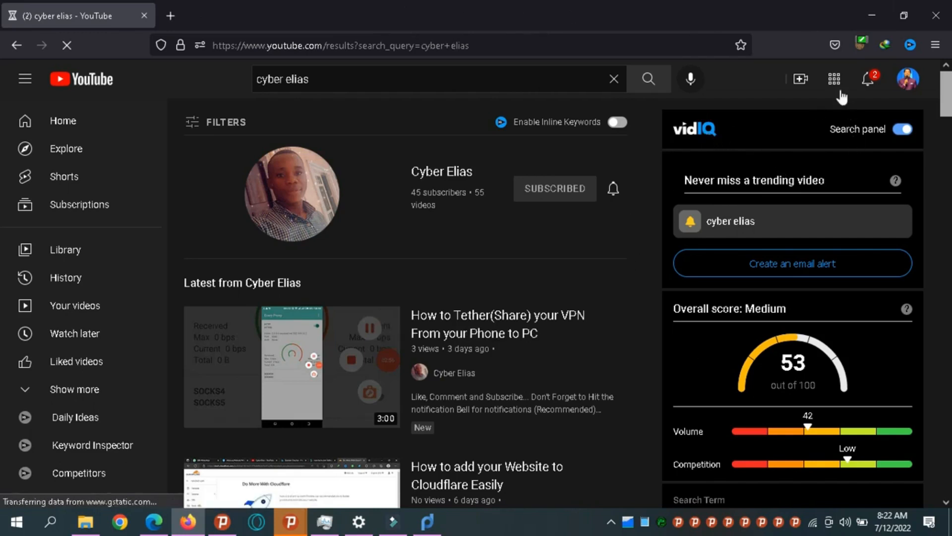
# Dismiss the notifications, minimize the browser, and go to ifttt.com in a new tab.
pyautogui.click(869, 81)
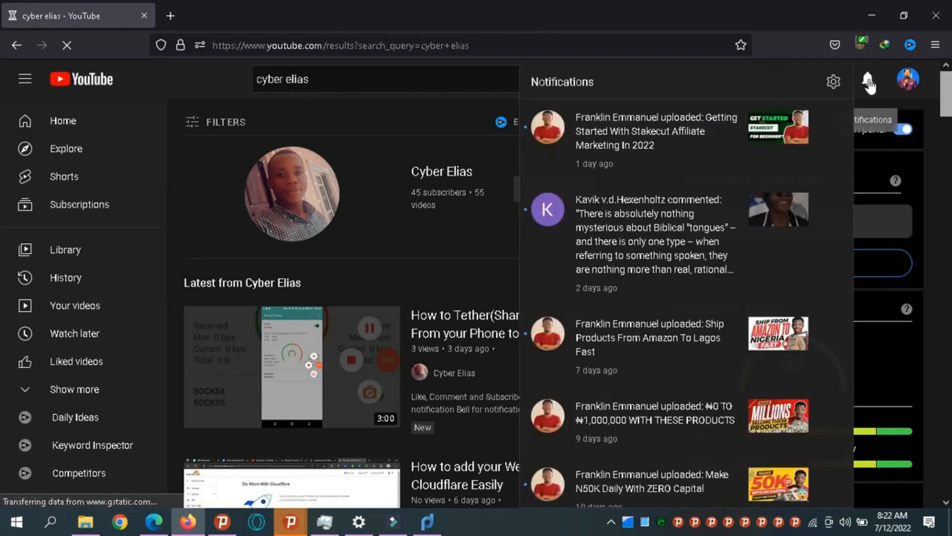
pyautogui.click(870, 82)
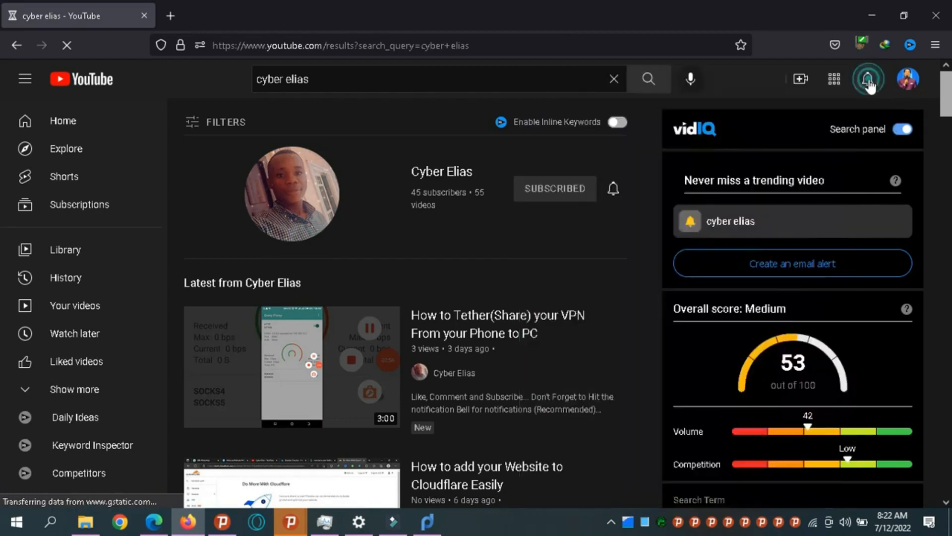
pyautogui.click(873, 22)
pyautogui.click(162, 15)
pyautogui.write('ifttt.com/')
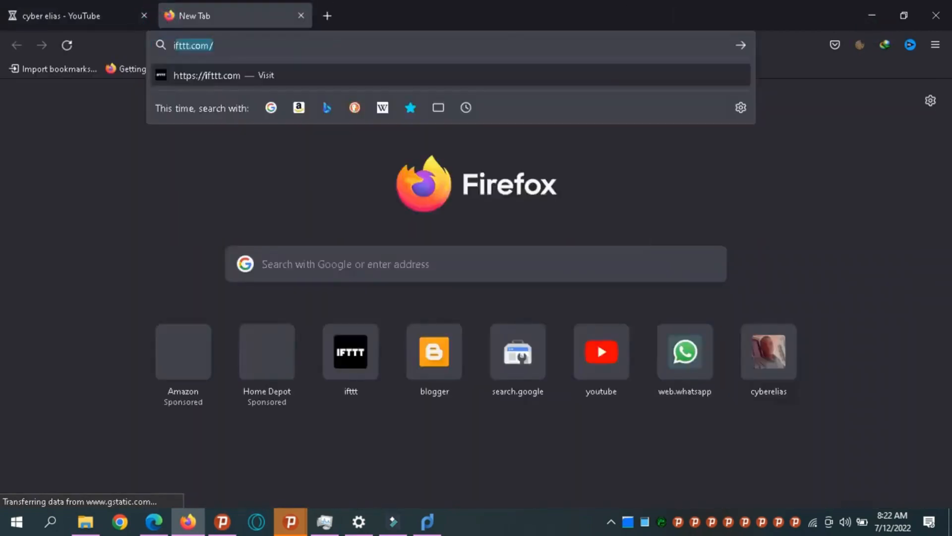
pyautogui.press('Return')
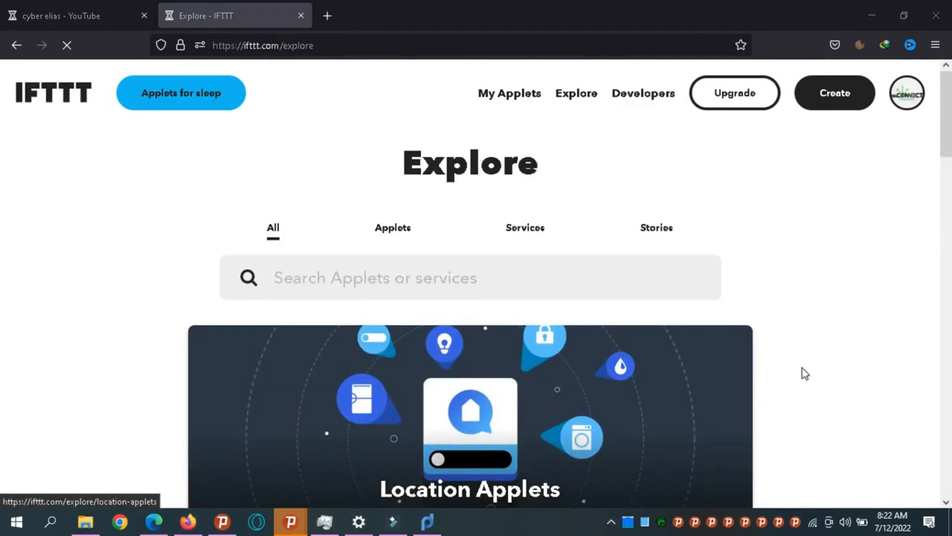
# From My Applets, skip the Pro offer and open the RSS-to-Blogger applet for editing.
pyautogui.click(527, 99)
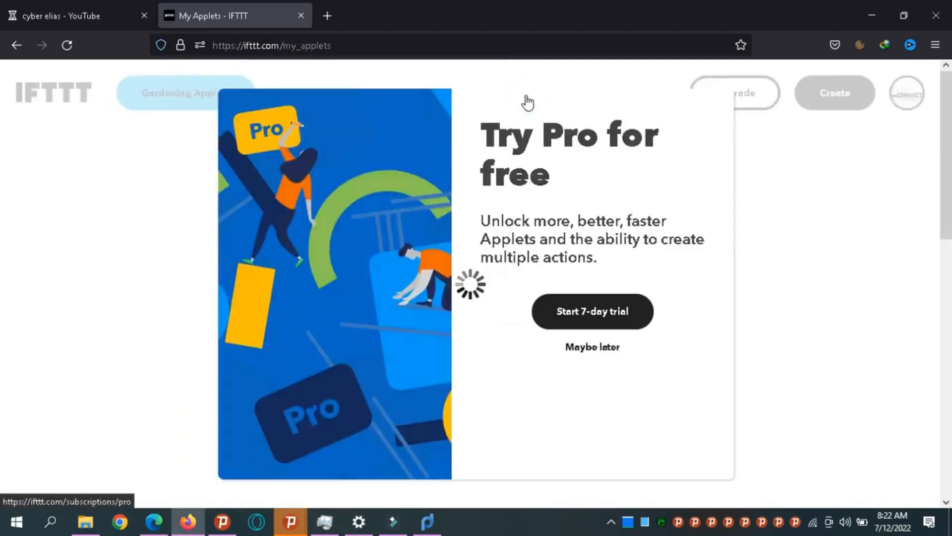
pyautogui.click(576, 353)
pyautogui.scroll(-10, 3, 229)
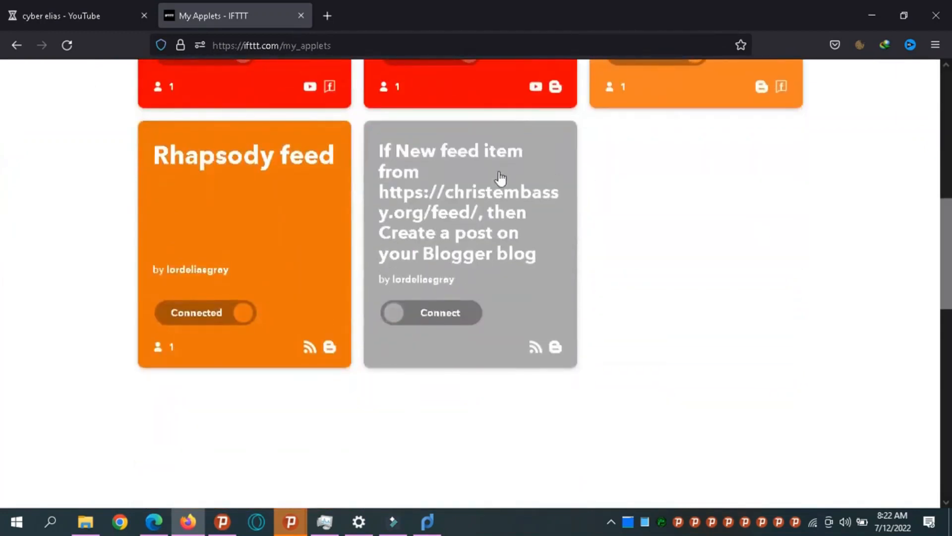
pyautogui.click(499, 177)
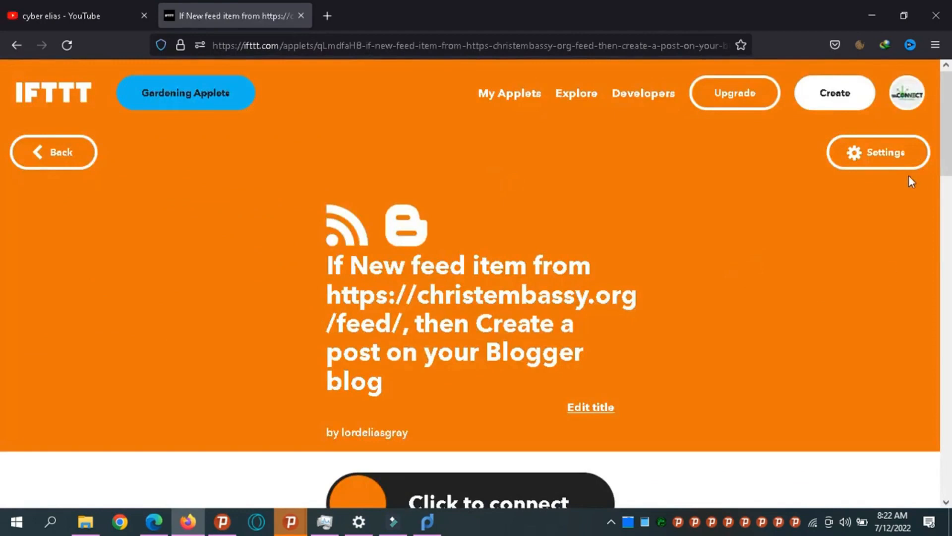
pyautogui.click(877, 160)
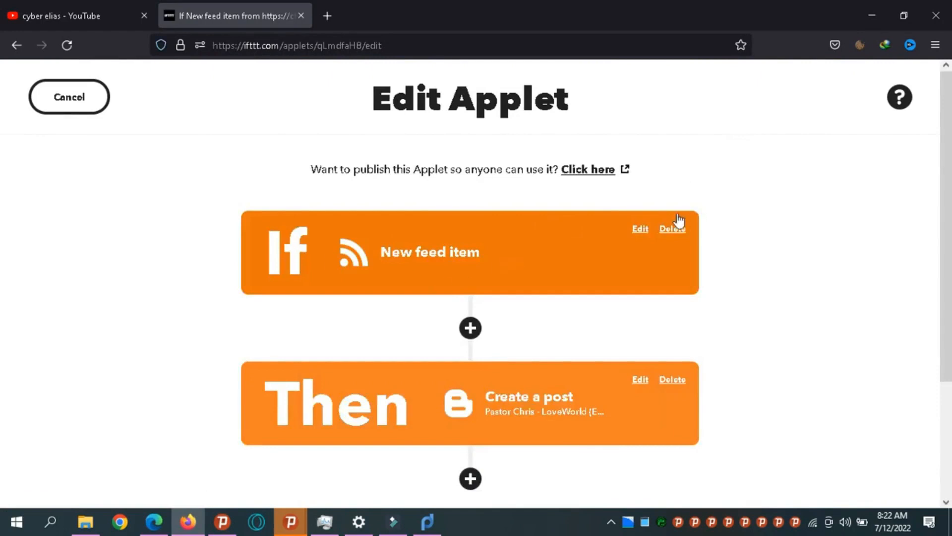
pyautogui.click(640, 230)
pyautogui.tripleClick(597, 383)
pyautogui.tripleClick(598, 383)
pyautogui.doubleClick(597, 383)
pyautogui.tripleClick(598, 383)
pyautogui.tripleClick(597, 383)
pyautogui.write('https://feeds.feedburner.com/netnaija')
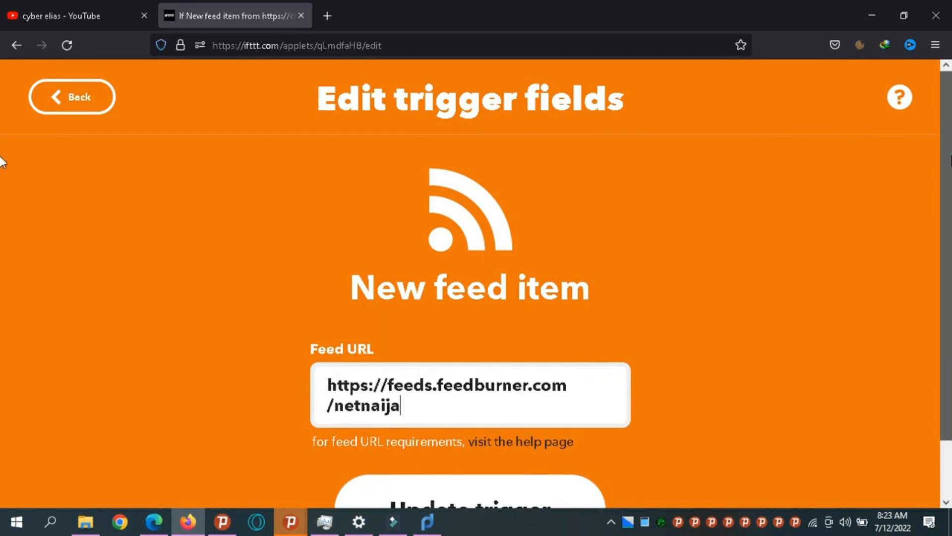
pyautogui.scroll(-2, 1, 163)
pyautogui.click(463, 451)
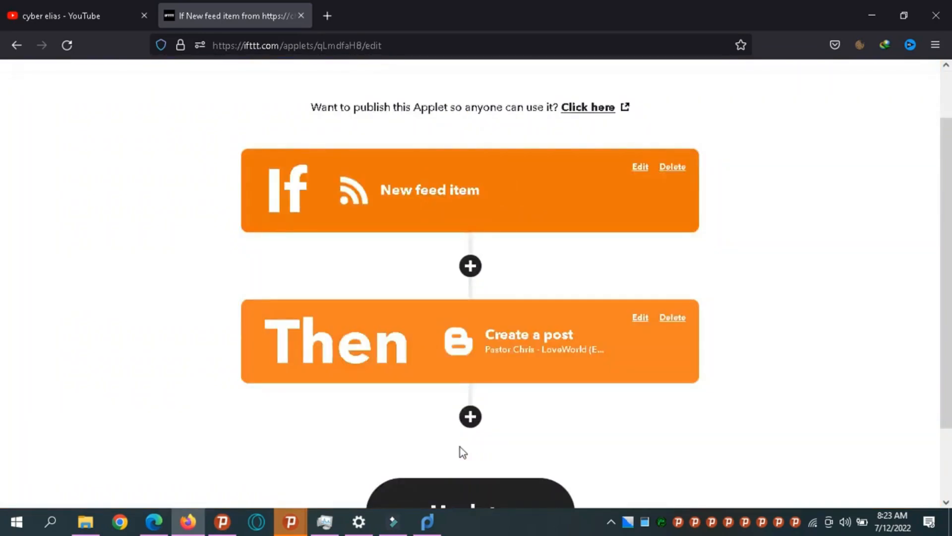
# Delete both the feed trigger and the Blogger post action from the applet.
pyautogui.click(671, 177)
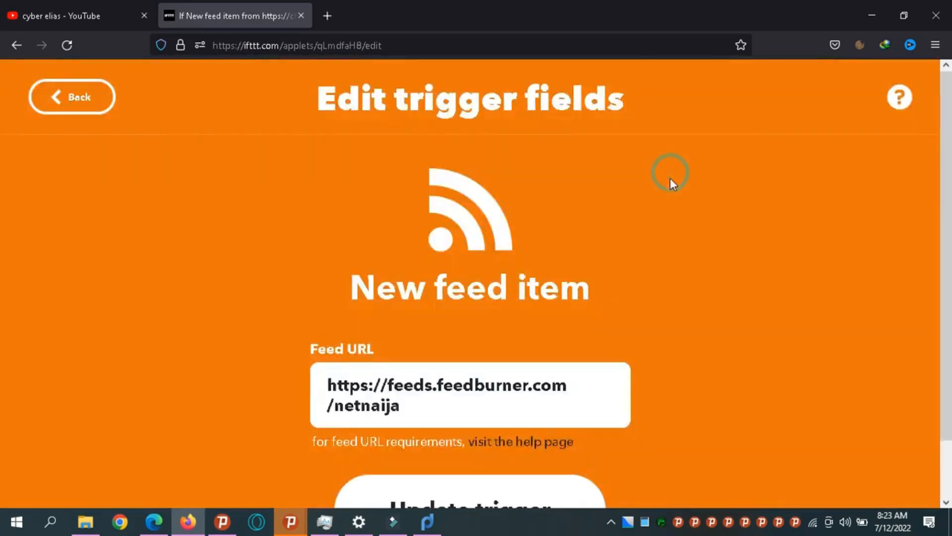
pyautogui.scroll(-2, 1, 171)
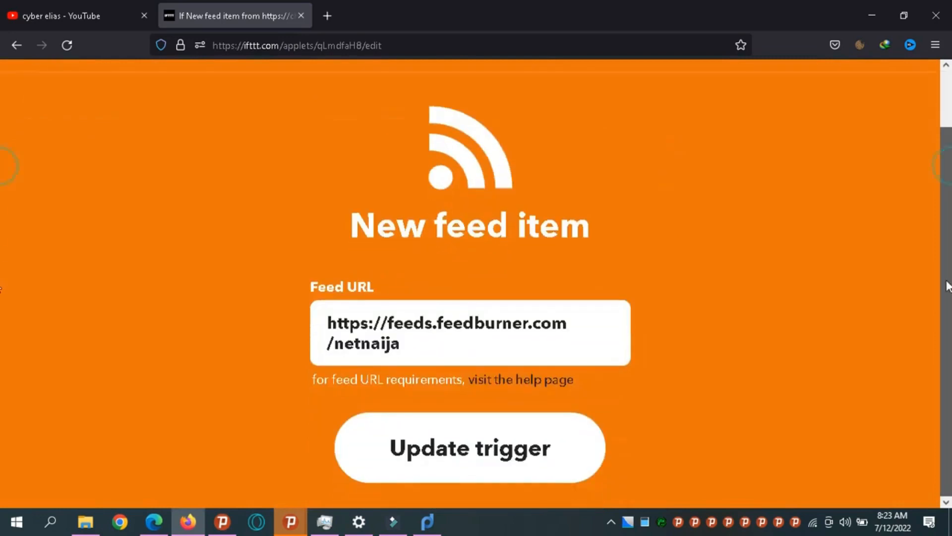
pyautogui.scroll(2, 1, 201)
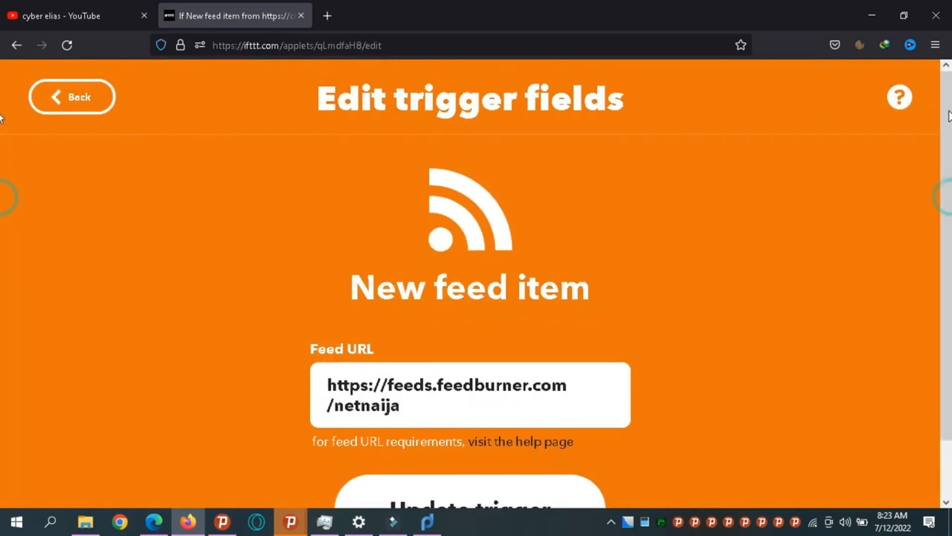
pyautogui.click(79, 98)
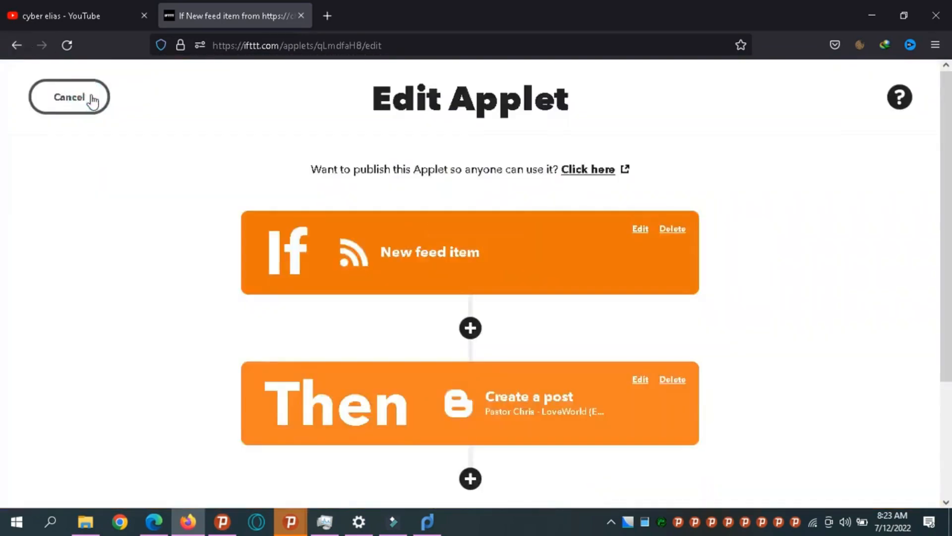
pyautogui.click(675, 231)
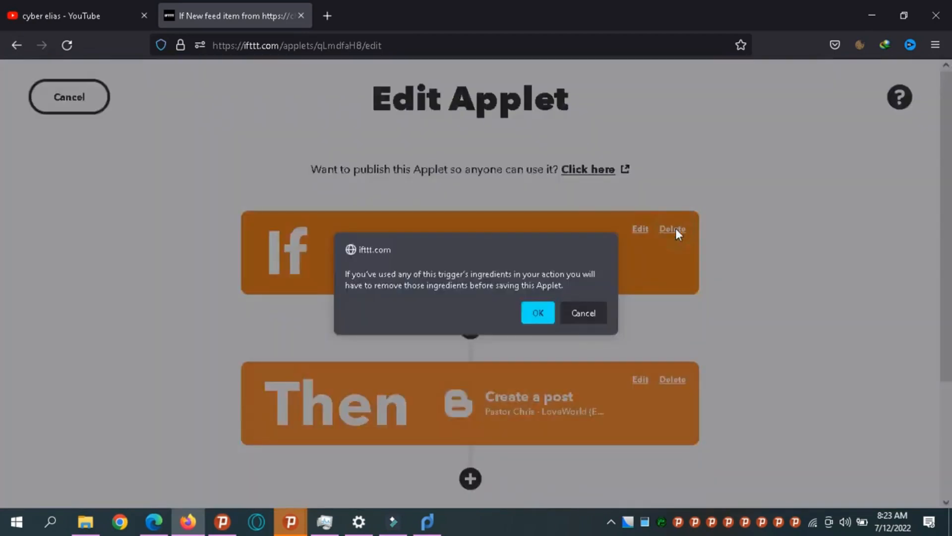
pyautogui.click(534, 315)
pyautogui.click(677, 354)
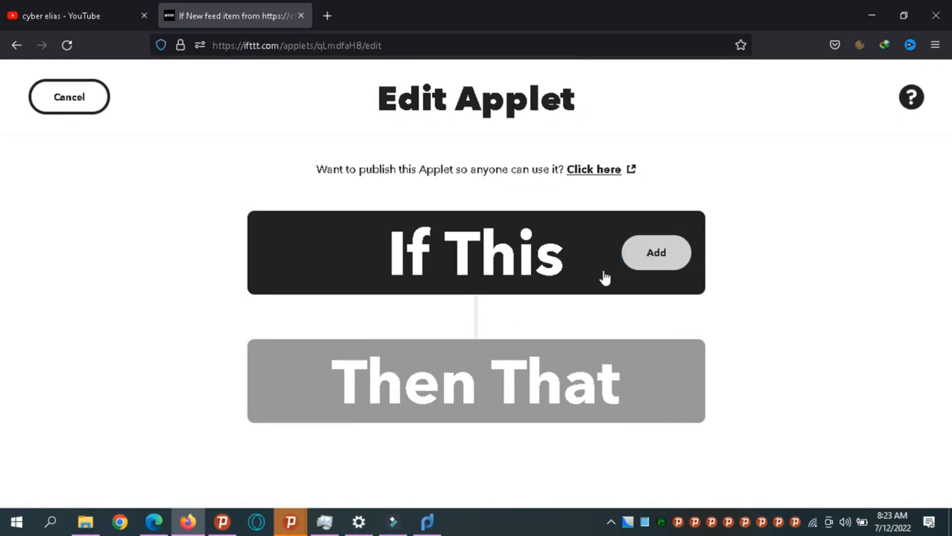
pyautogui.click(605, 276)
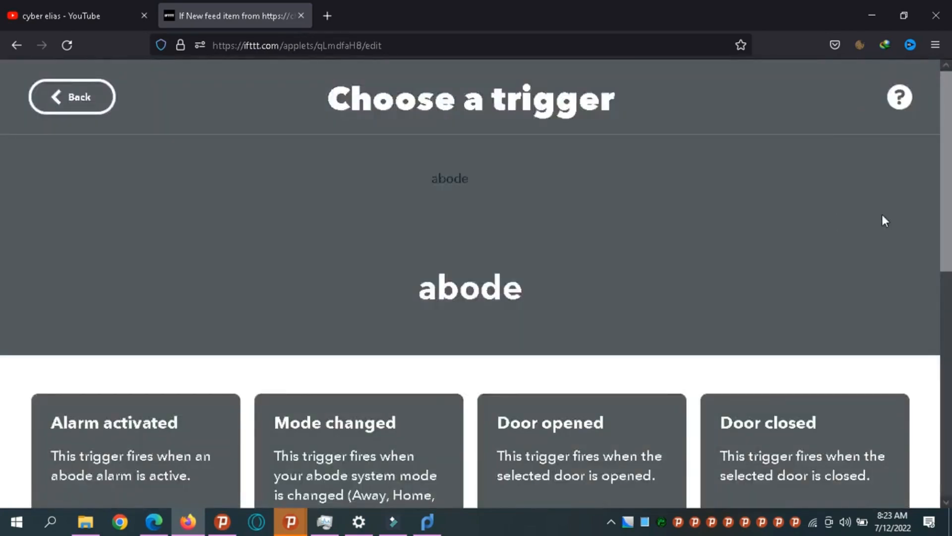
# Go back to the applet overview and restart adding a trigger.
pyautogui.moveTo(951, 207); pyautogui.dragTo(951, 153)
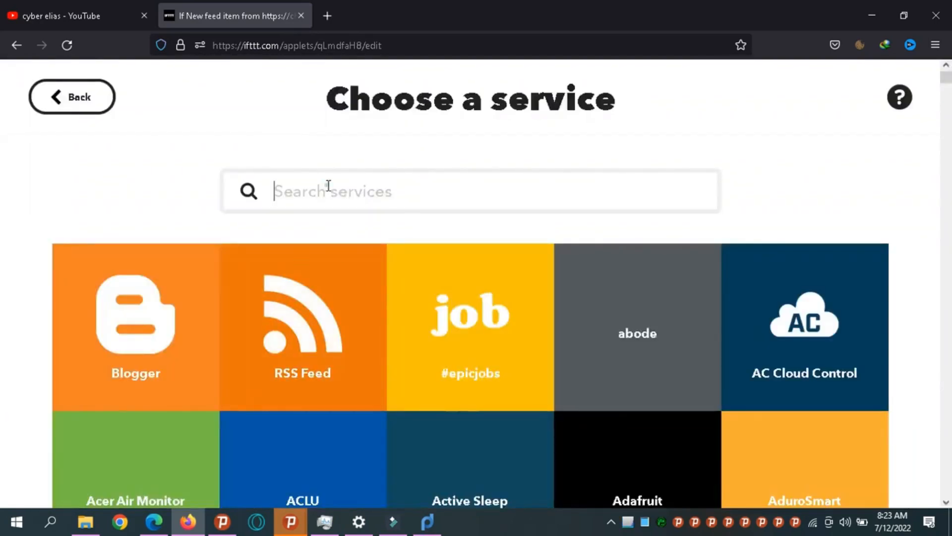
pyautogui.click(328, 186)
pyautogui.click(328, 186)
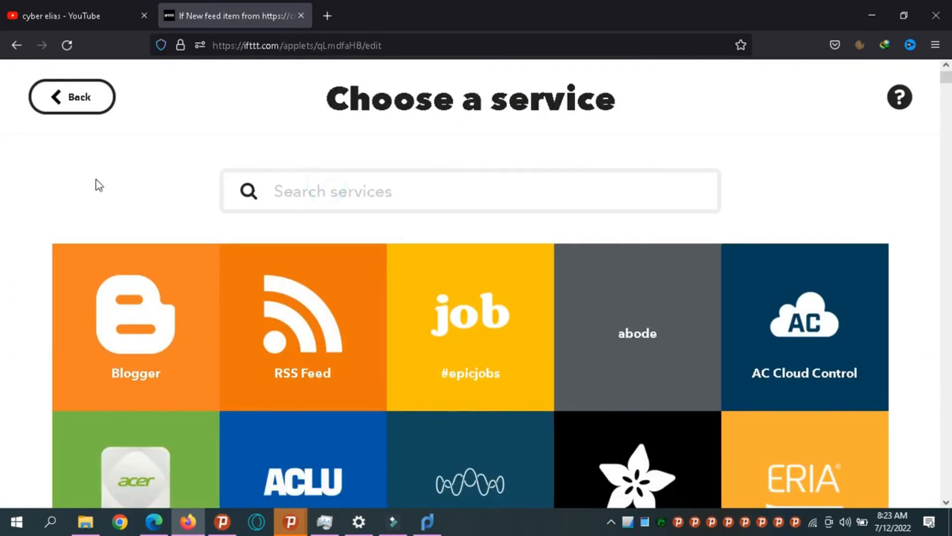
pyautogui.click(106, 112)
pyautogui.click(676, 256)
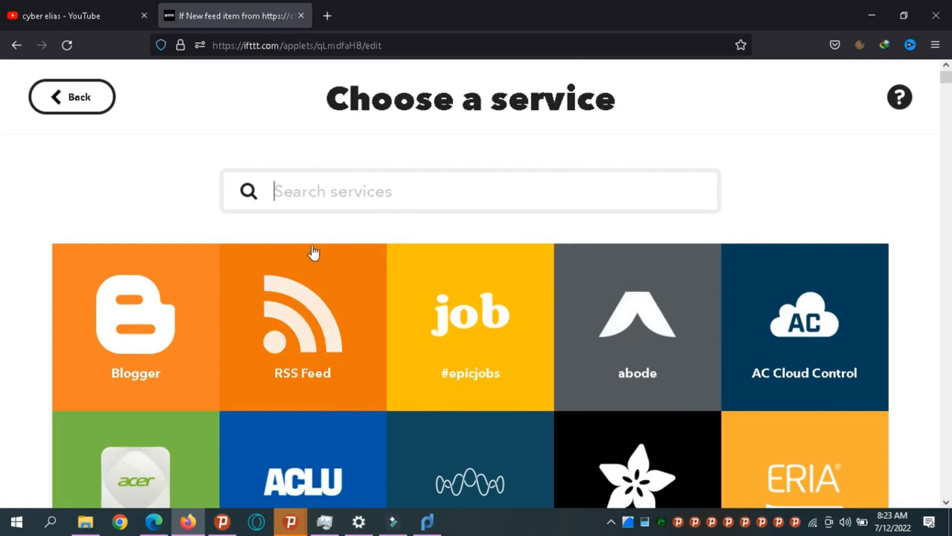
# Search services (rss, blogg, you, ins, pin), clear the search, and pick RSS Feed.
pyautogui.click(308, 191)
pyautogui.write('rss')
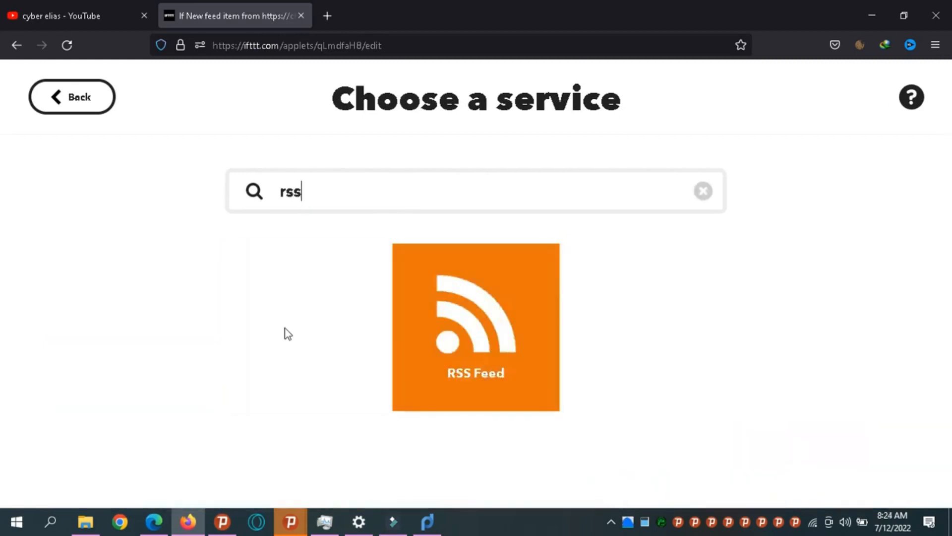
pyautogui.press('BackSpace')
pyautogui.press('BackSpace')
pyautogui.press('BackSpace')
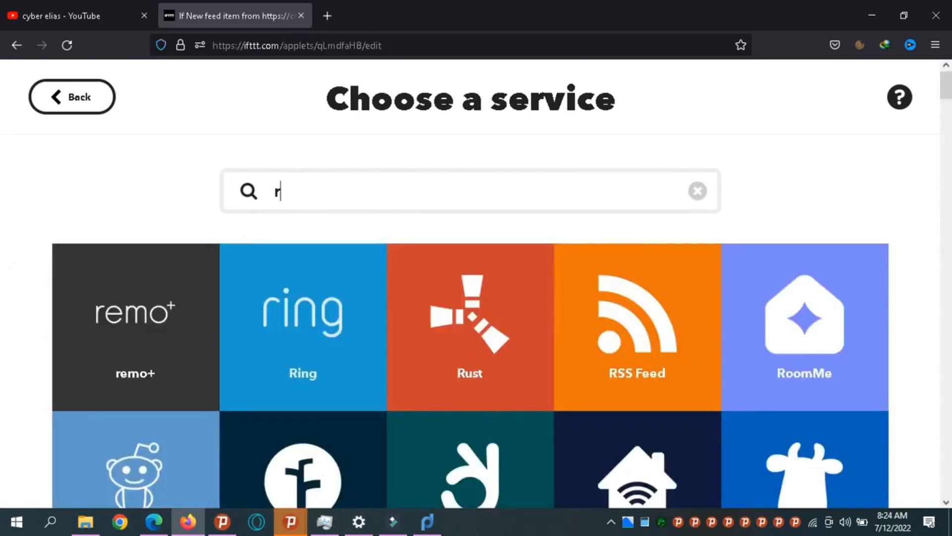
pyautogui.write('blogg')
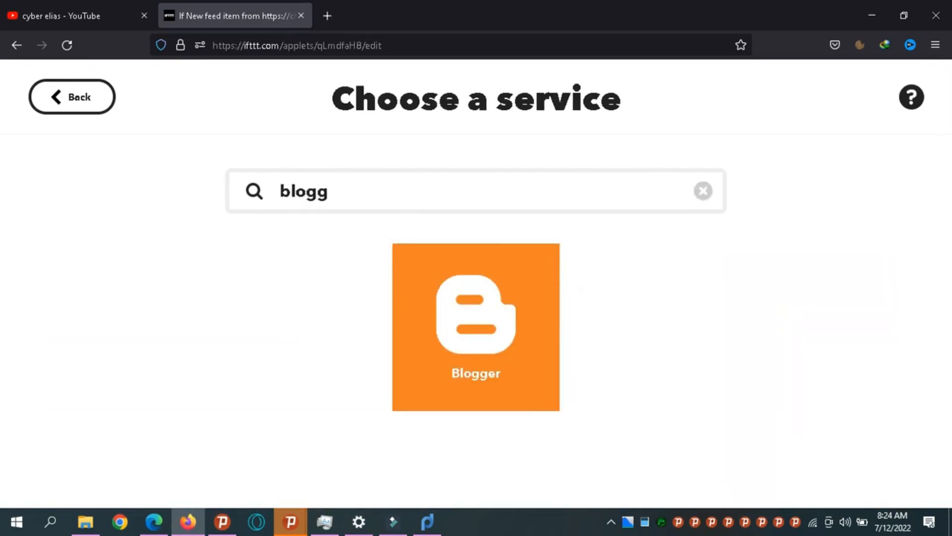
pyautogui.press('BackSpace')
pyautogui.press('BackSpace')
pyautogui.press('BackSpace')
pyautogui.press('BackSpace')
pyautogui.press('BackSpace')
pyautogui.write('you')
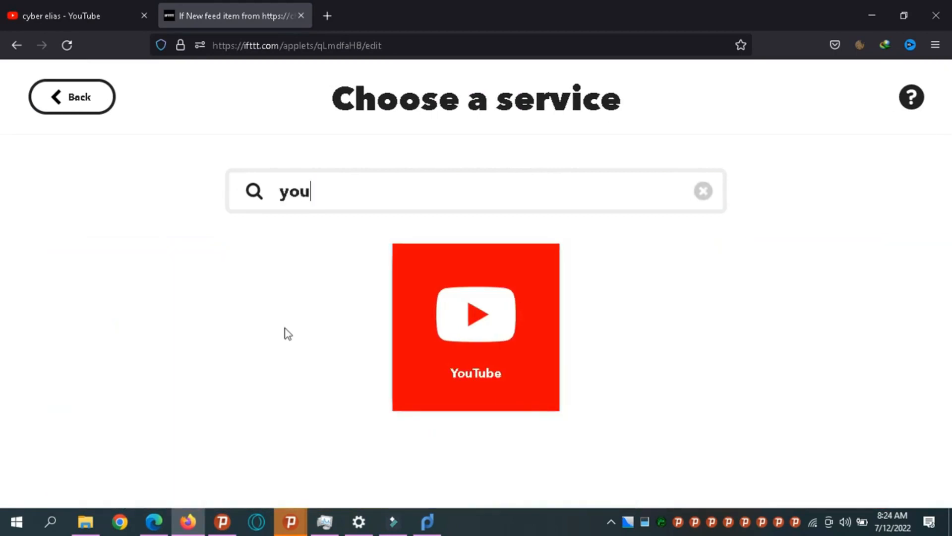
pyautogui.press('BackSpace')
pyautogui.press('BackSpace')
pyautogui.press('BackSpace')
pyautogui.write('ins')
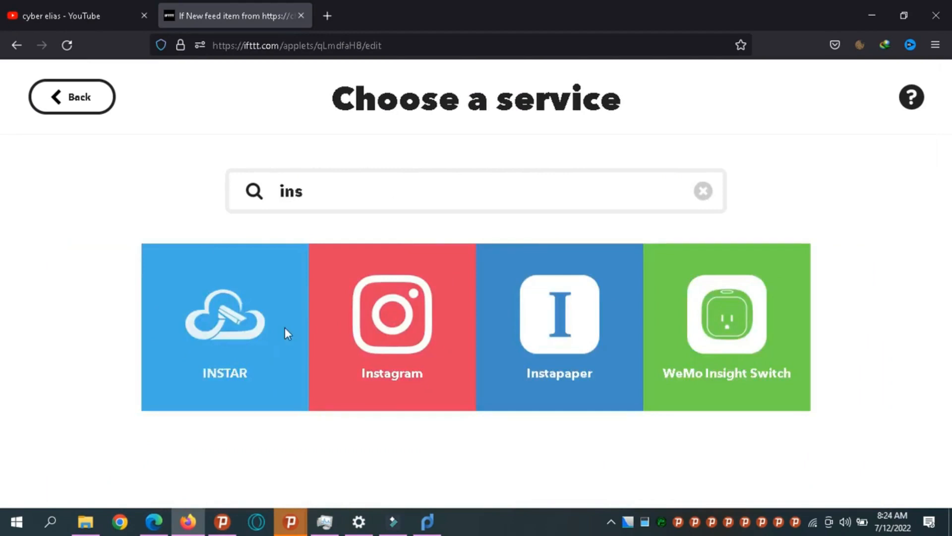
pyautogui.press('BackSpace')
pyautogui.press('BackSpace')
pyautogui.press('BackSpace')
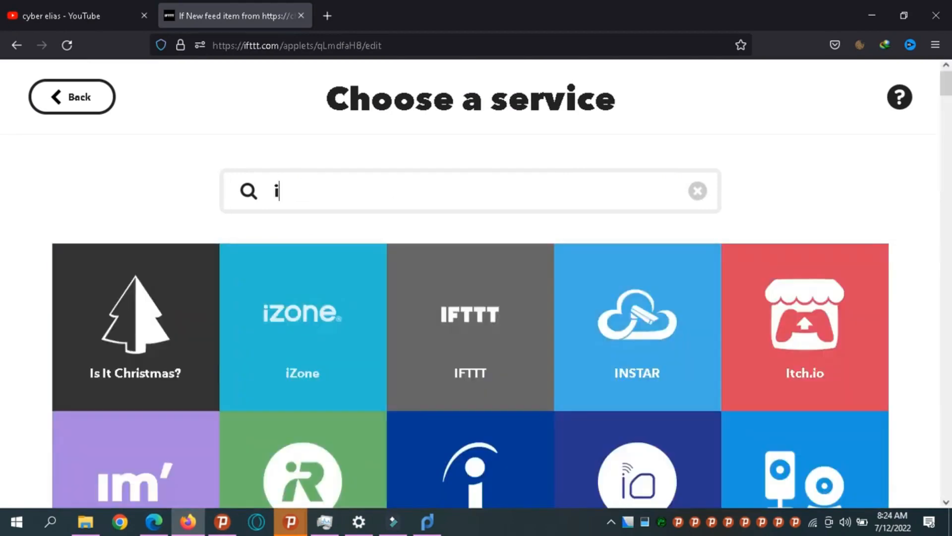
pyautogui.write('pin')
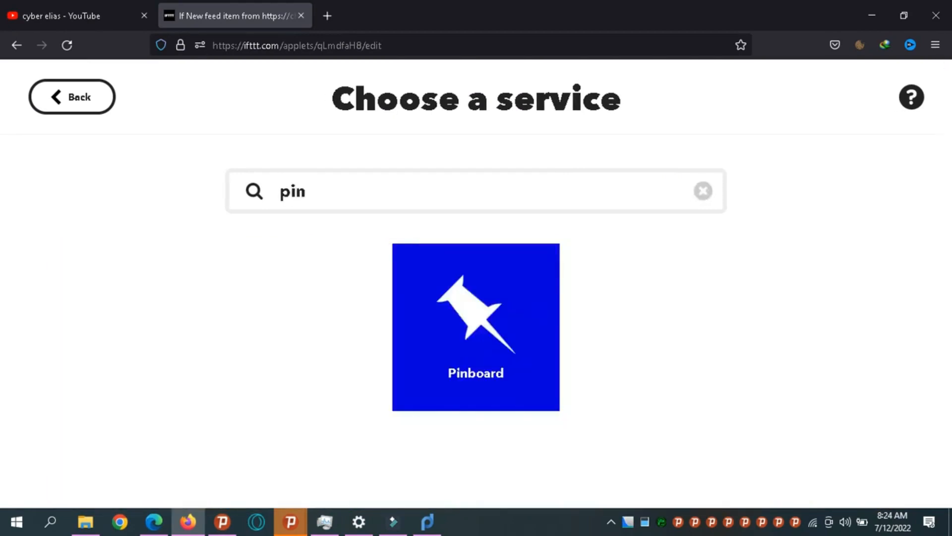
pyautogui.press('BackSpace')
pyautogui.press('BackSpace')
pyautogui.press('BackSpace')
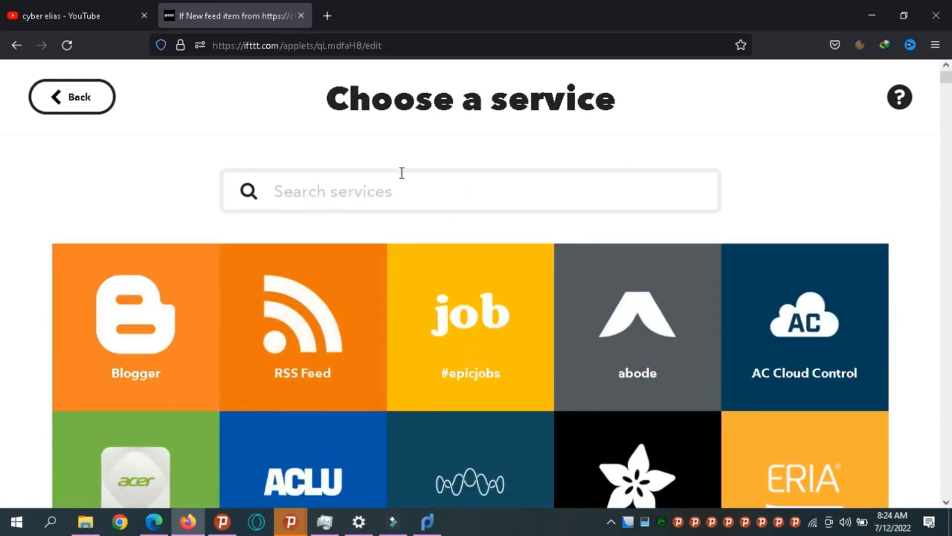
pyautogui.click(366, 179)
pyautogui.click(297, 341)
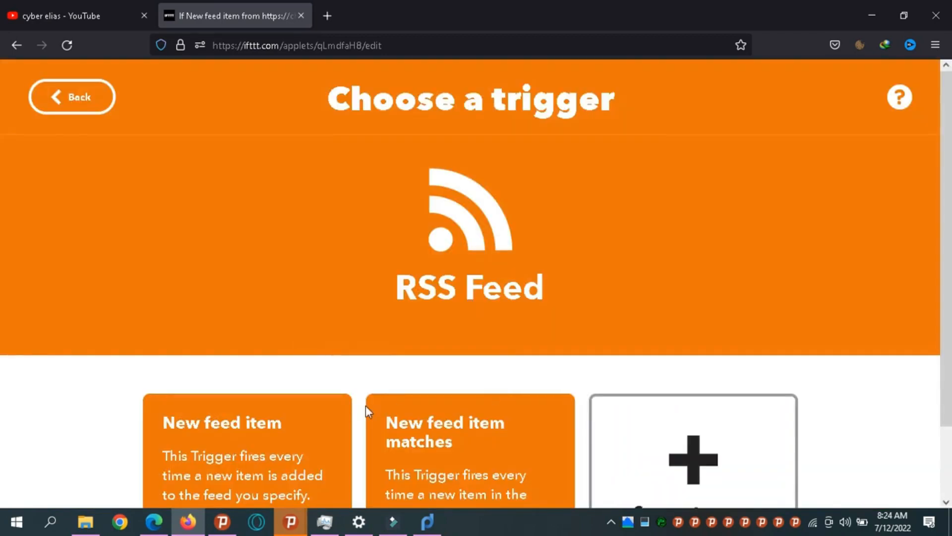
# Create a 'New feed item matches' trigger with keyword 'video' on the netnaija feed URL.
pyautogui.scroll(-2, 1, 172)
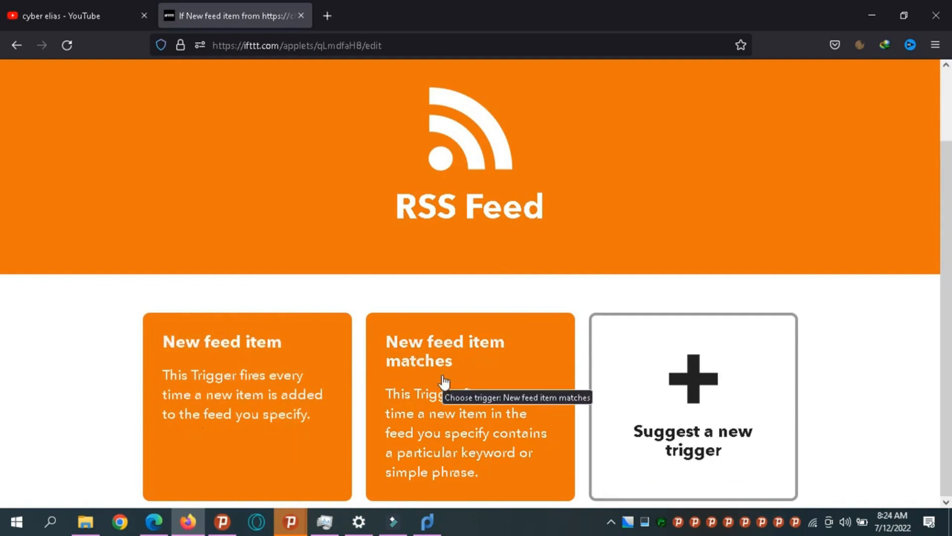
pyautogui.click(434, 460)
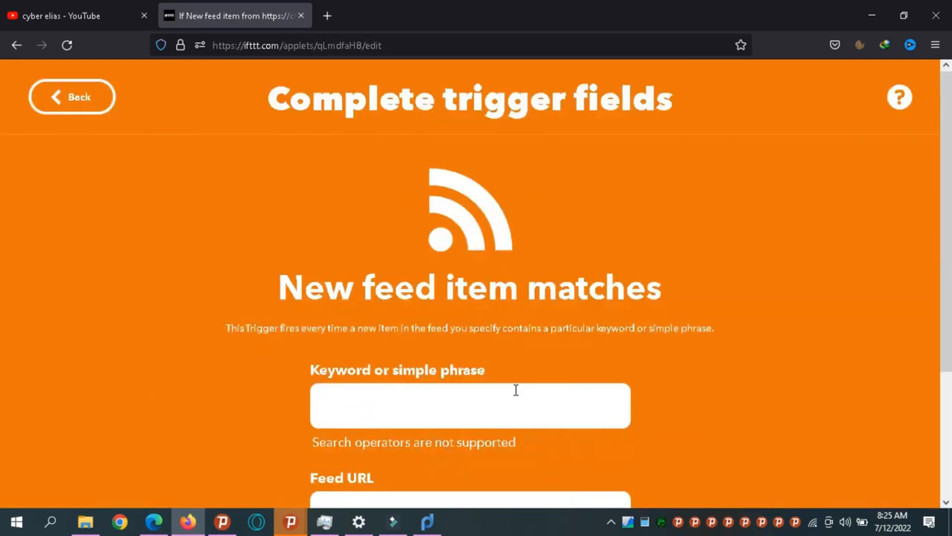
pyautogui.scroll(-3, 527, 245)
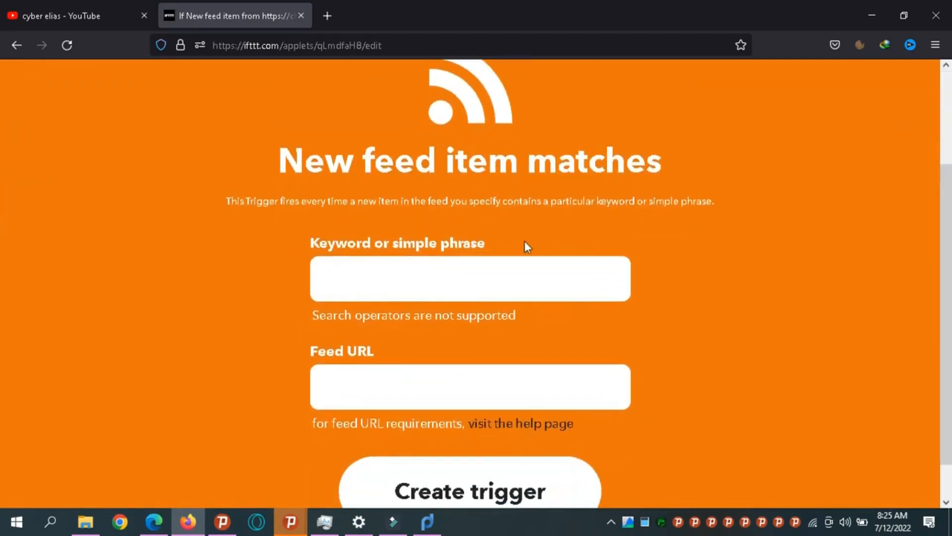
pyautogui.click(403, 301)
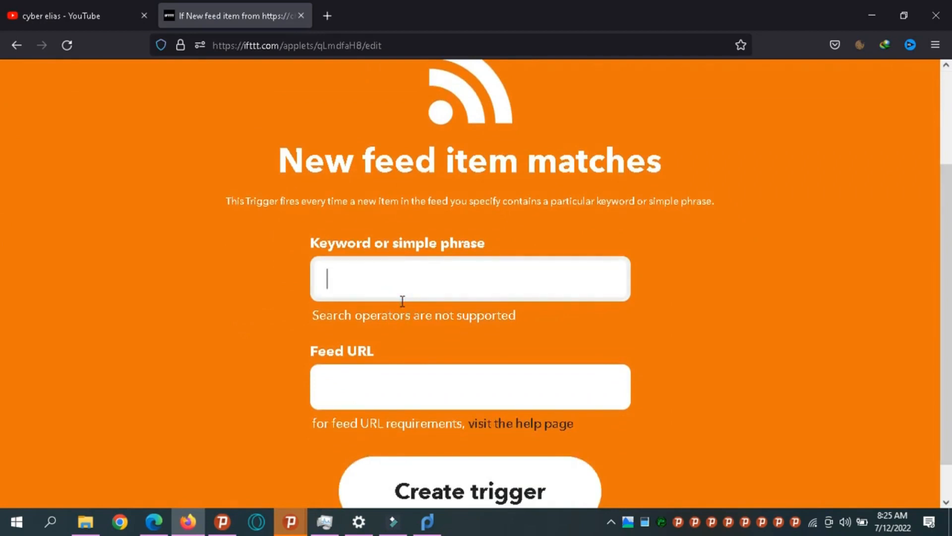
pyautogui.write('video')
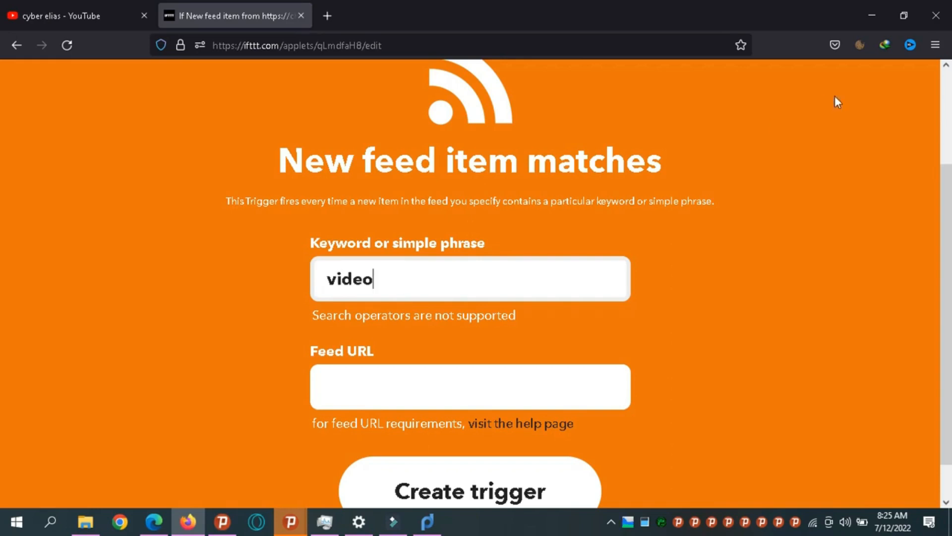
pyautogui.scroll(-2, 1, 291)
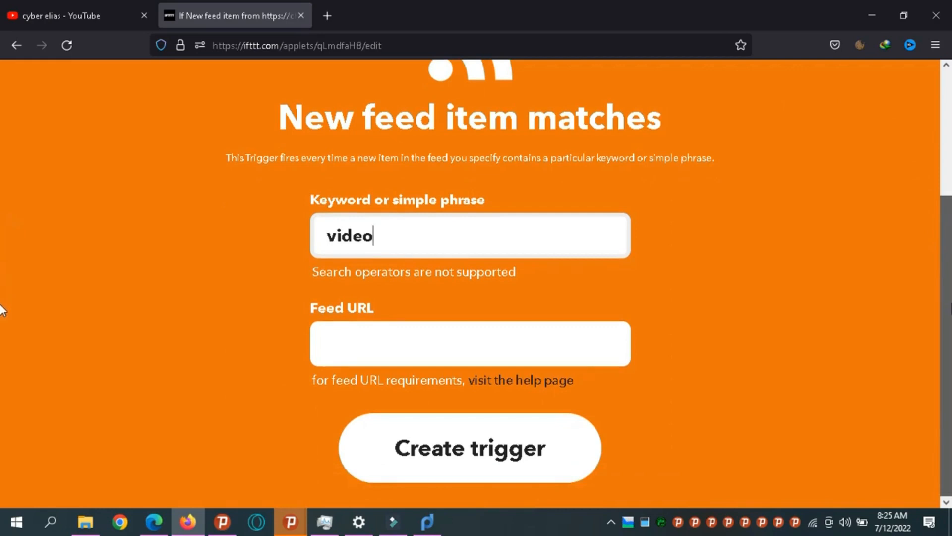
pyautogui.click(424, 350)
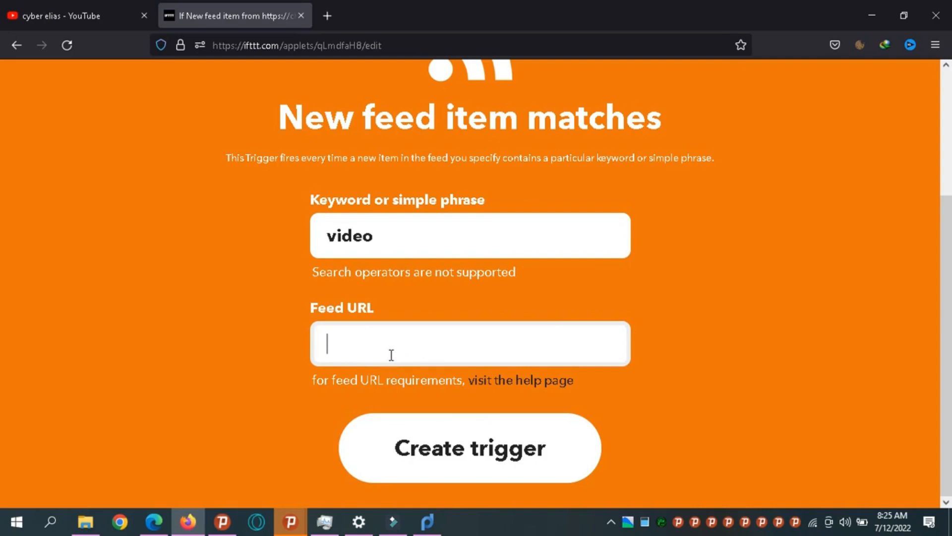
pyautogui.write('https://feeds.feedburner.com/netnaija')
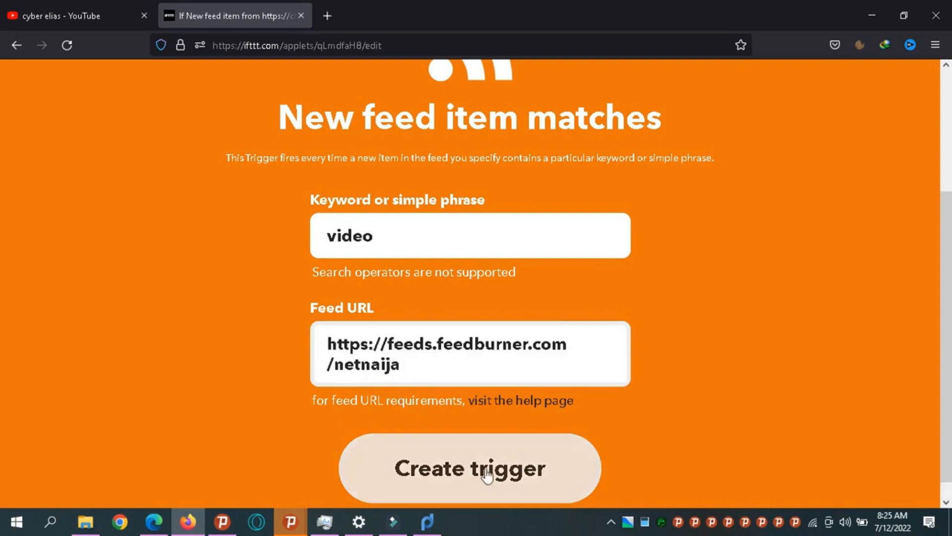
pyautogui.click(464, 470)
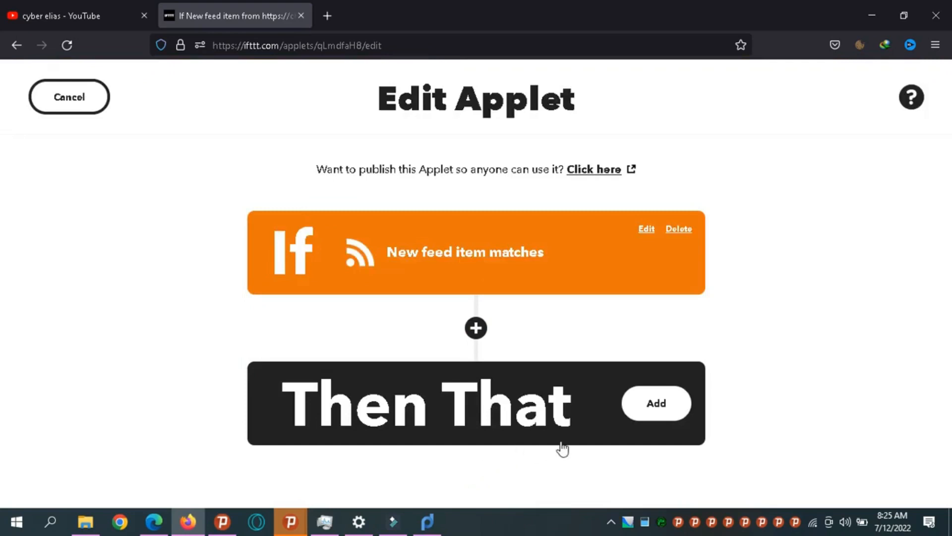
# Add the Then That action and pick Blogger as its service.
pyautogui.click(656, 403)
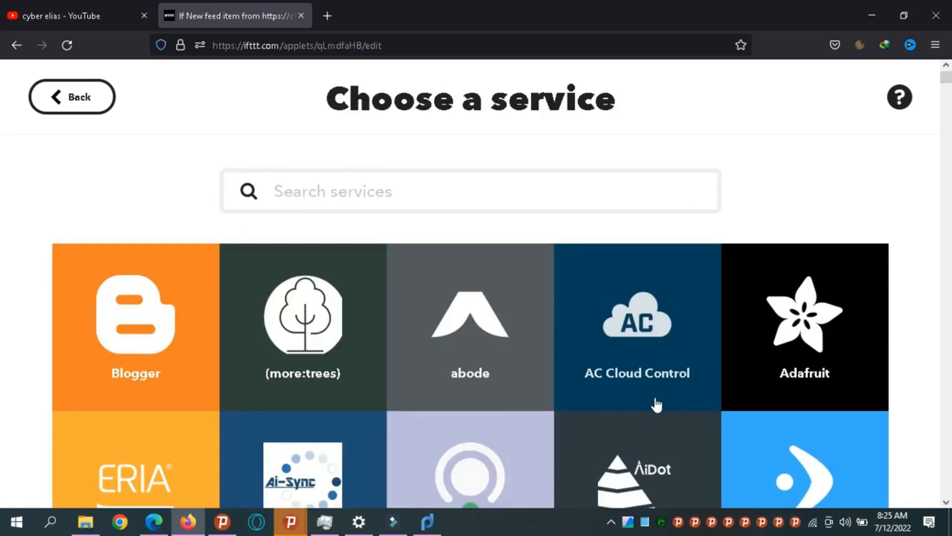
pyautogui.moveTo(944, 76); pyautogui.dragTo(944, 81)
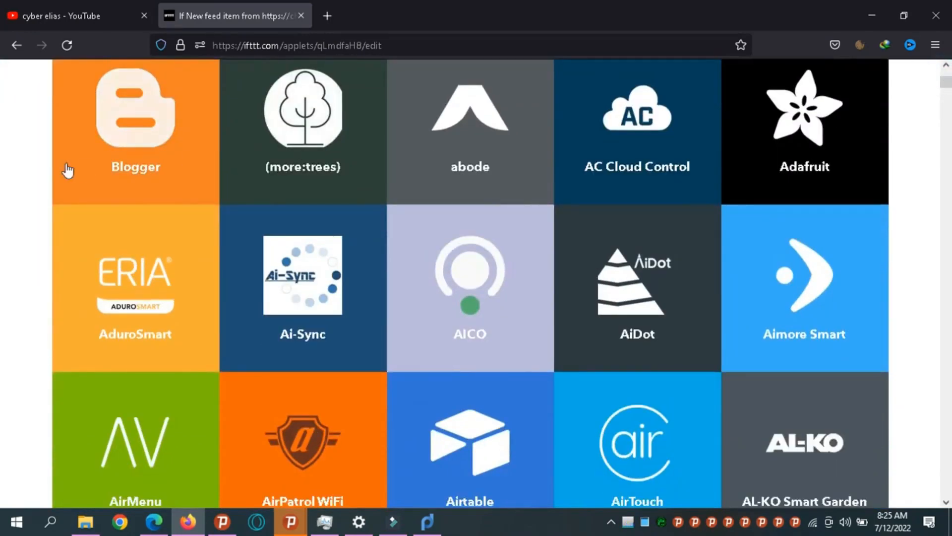
pyautogui.click(167, 155)
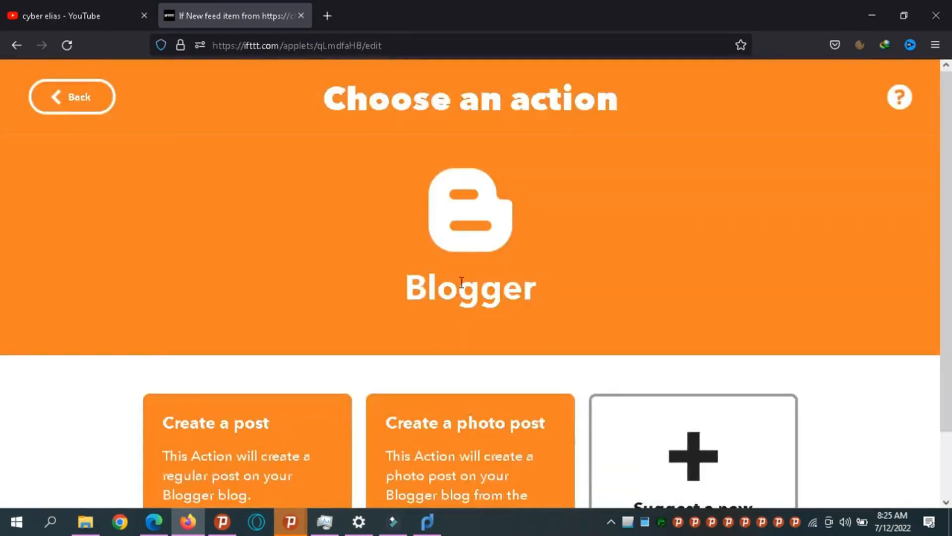
pyautogui.scroll(-1, 1, 186)
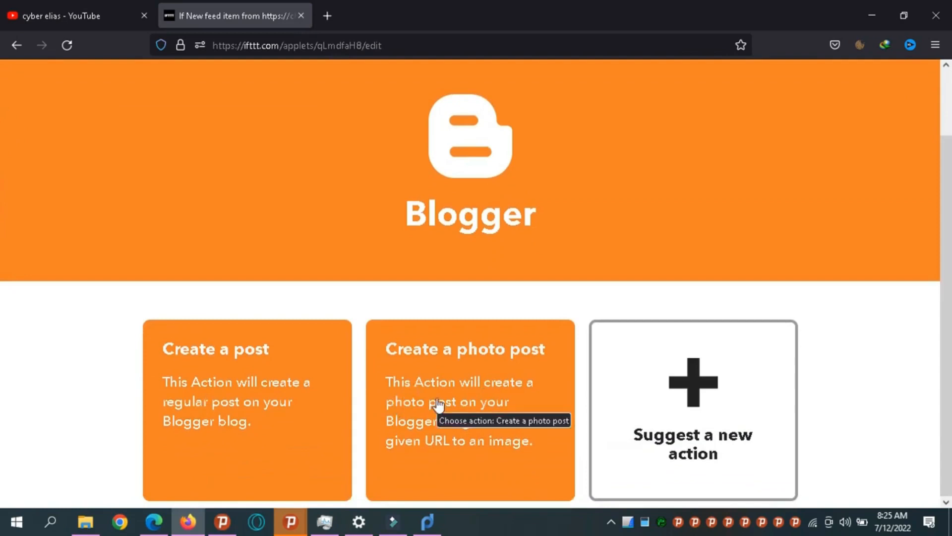
# Choose Blogger's Create a post action, with EntryTitle as title and only EntryContent as body.
pyautogui.click(213, 414)
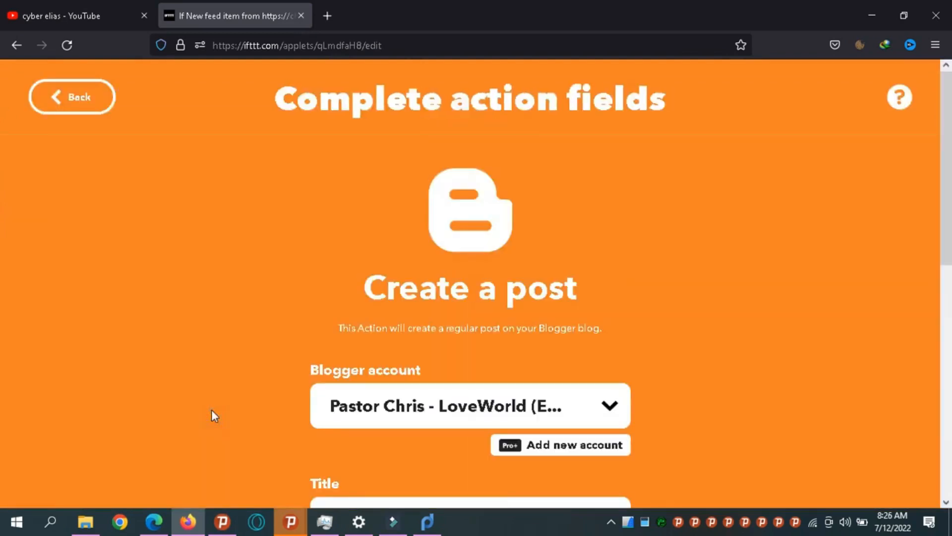
pyautogui.scroll(-4, 1, 189)
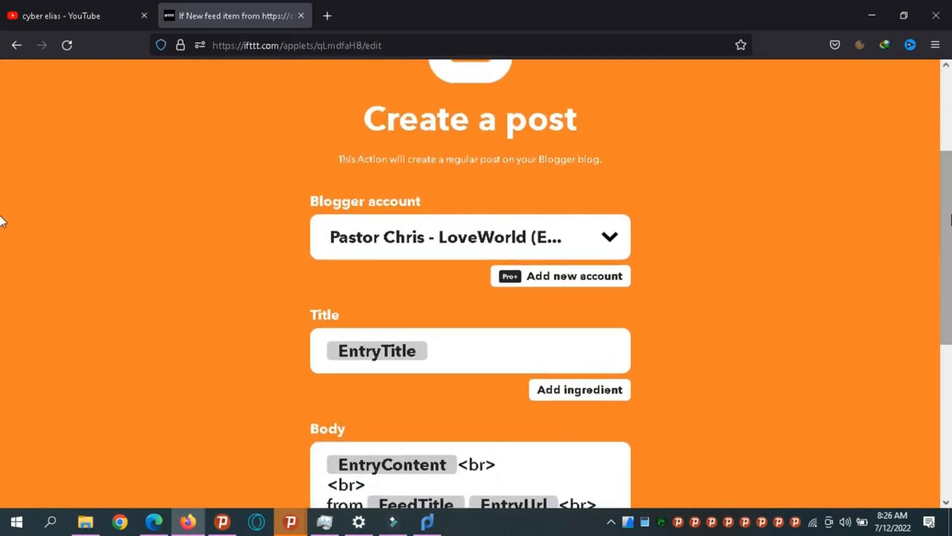
pyautogui.scroll(-3, 1, 221)
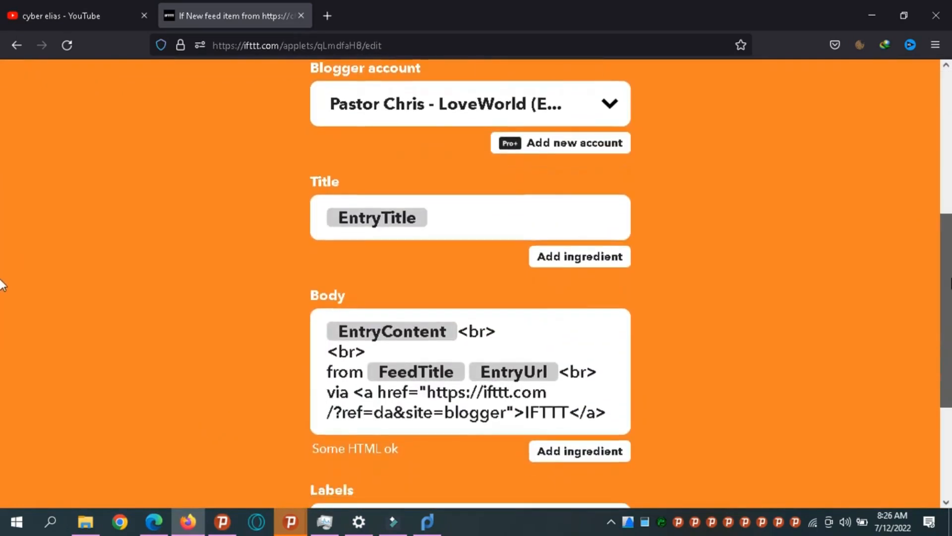
pyautogui.click(506, 224)
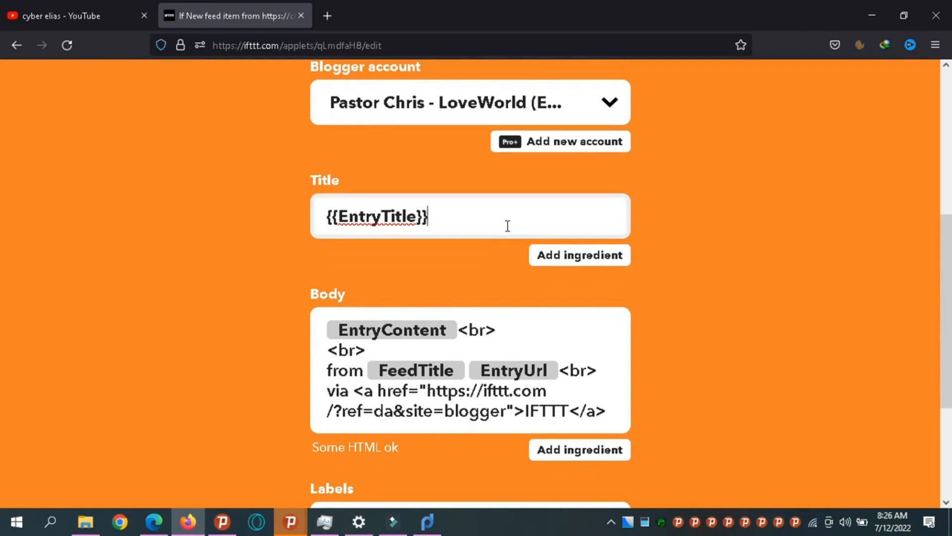
pyautogui.click(457, 329)
pyautogui.moveTo(461, 330); pyautogui.dragTo(625, 432)
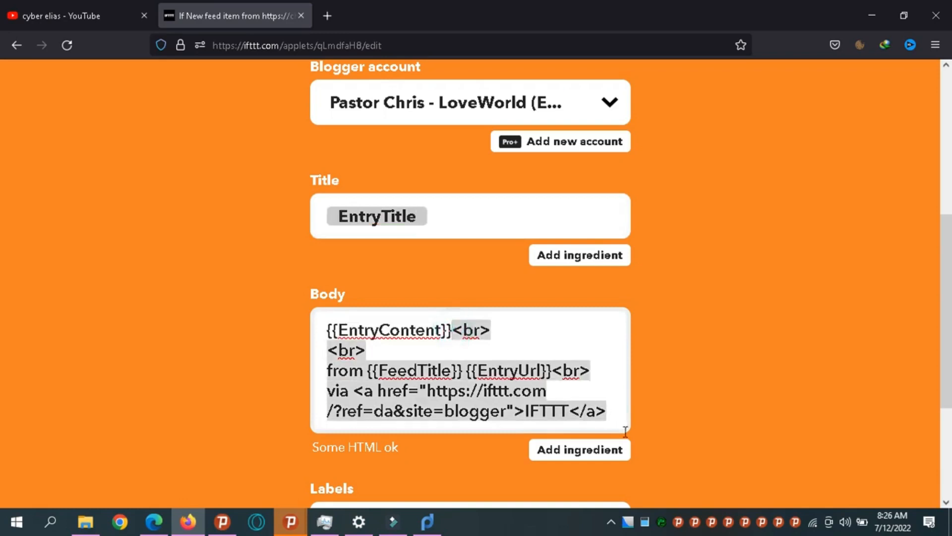
pyautogui.press('BackSpace')
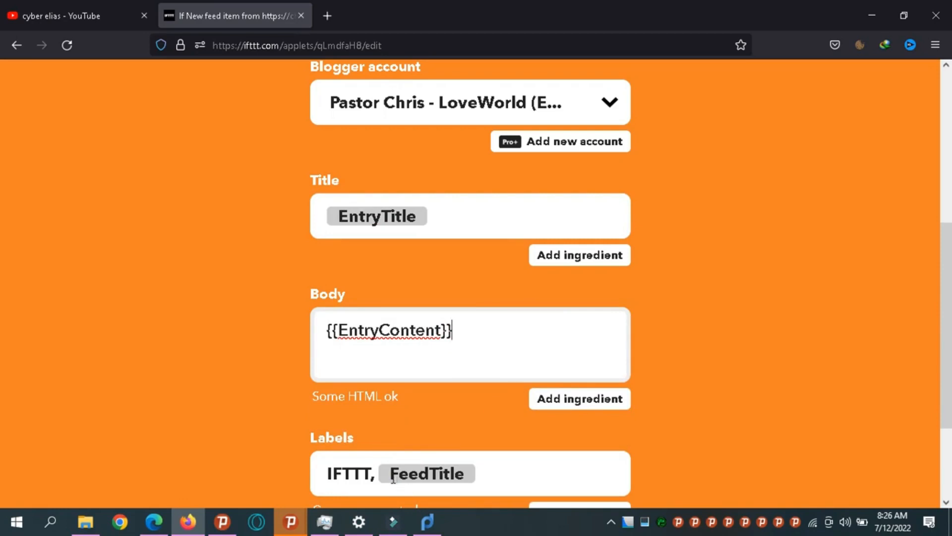
# Strip the fixed label text so the post labels contain only {{FeedTitle}}.
pyautogui.click(380, 473)
pyautogui.moveTo(380, 472); pyautogui.dragTo(308, 465)
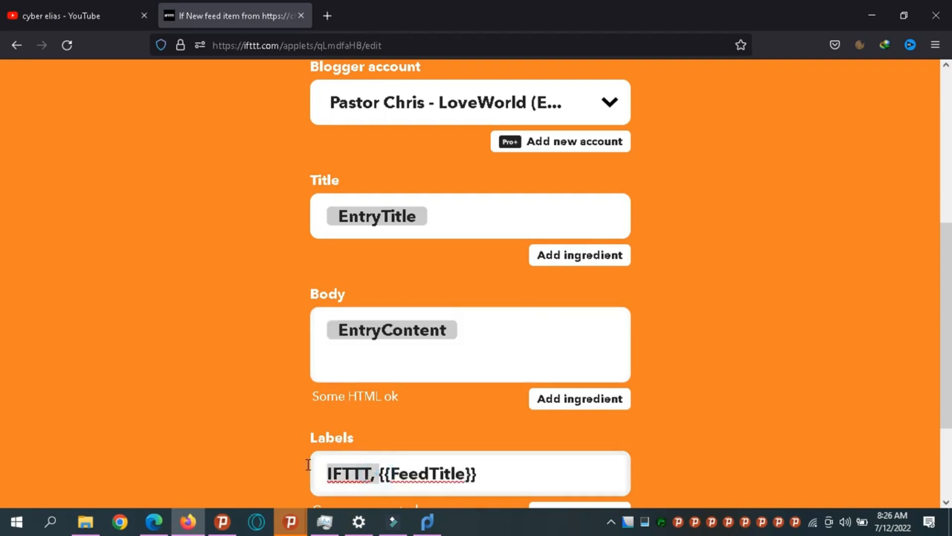
pyautogui.press('BackSpace')
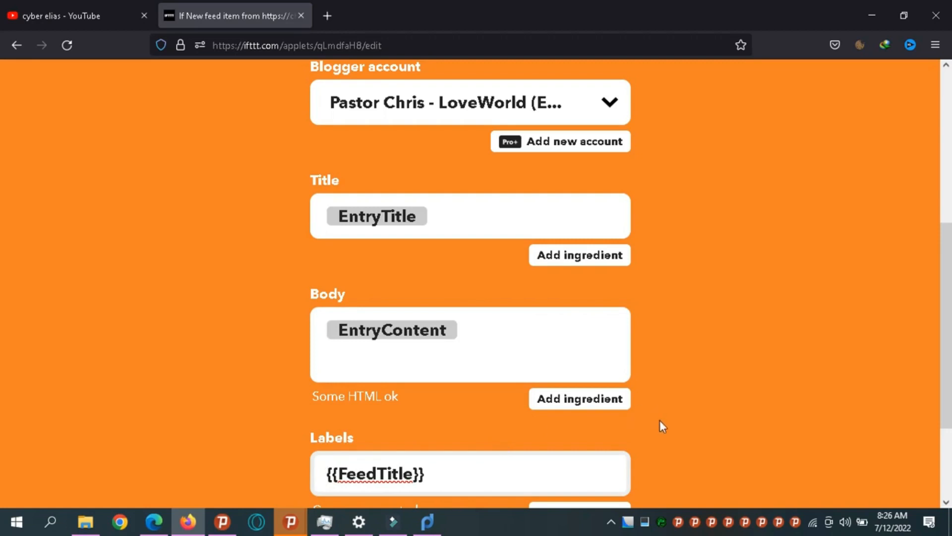
pyautogui.scroll(-3, 1, 318)
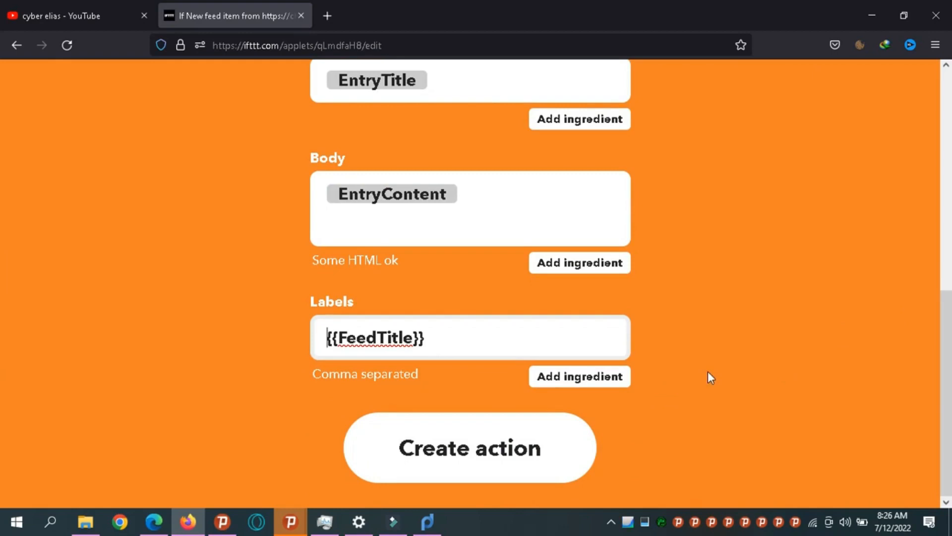
pyautogui.write('CYber')
pyautogui.press('BackSpace')
pyautogui.press('BackSpace')
pyautogui.press('BackSpace')
pyautogui.press('BackSpace')
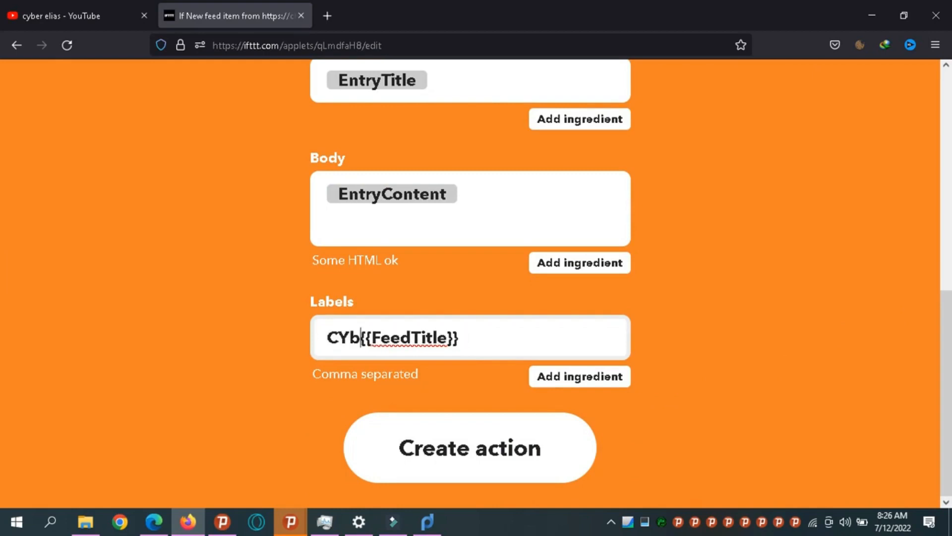
pyautogui.write('y')
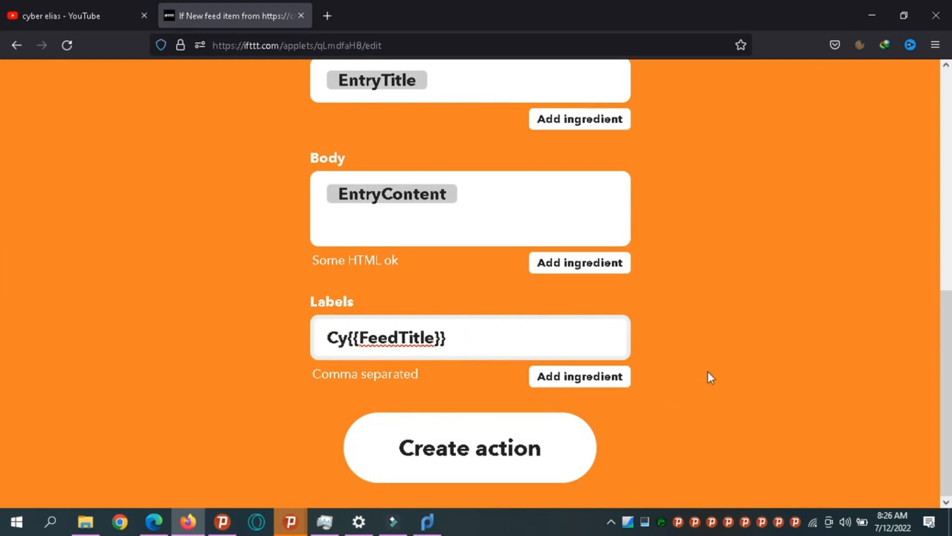
pyautogui.write('ber Elia')
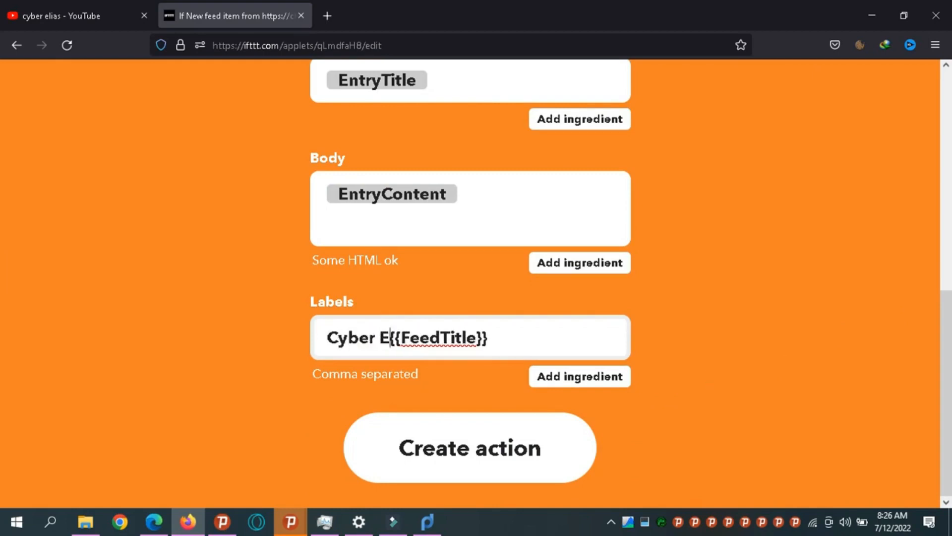
pyautogui.write('s')
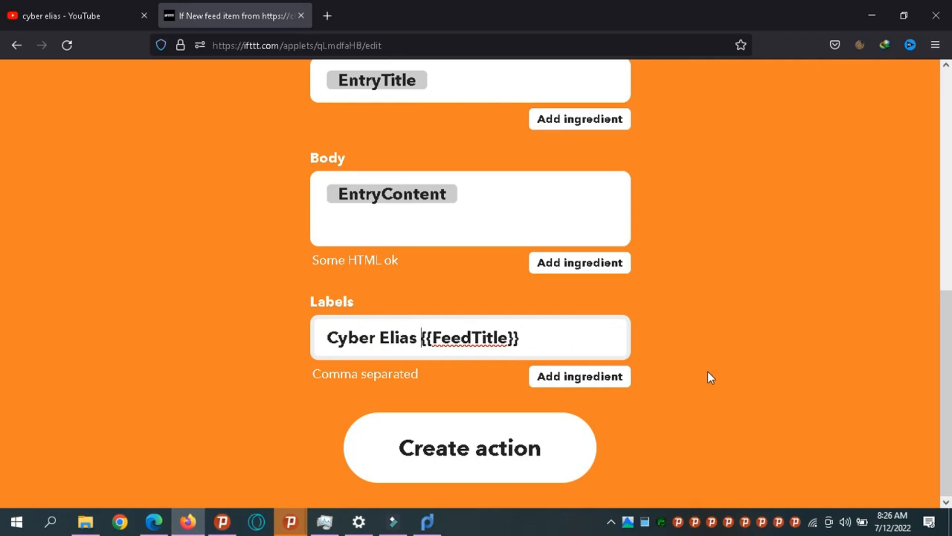
pyautogui.press('BackSpace')
pyautogui.hotkey('ctrl', 'BackSpace')
pyautogui.hotkey('ctrl', 'BackSpace')
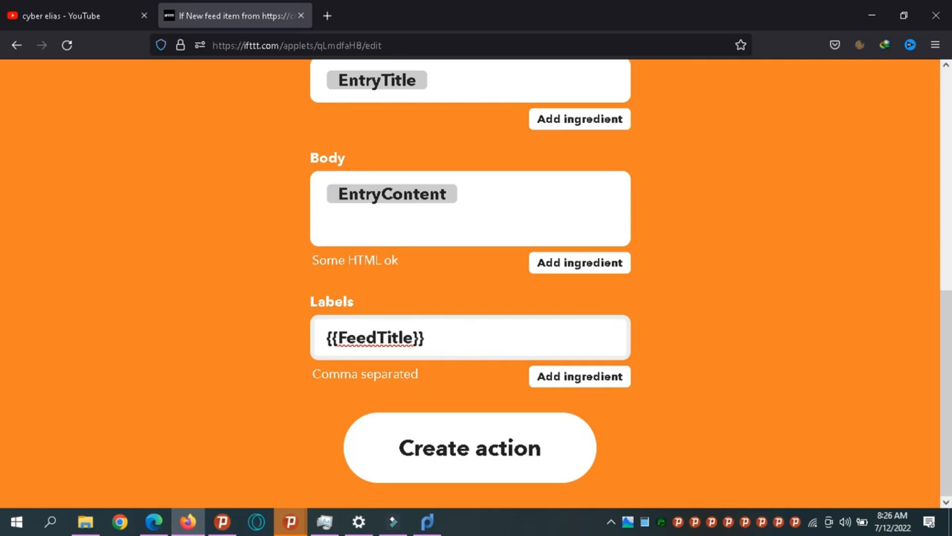
# Create the Blogger post action and update the applet.
pyautogui.click(475, 449)
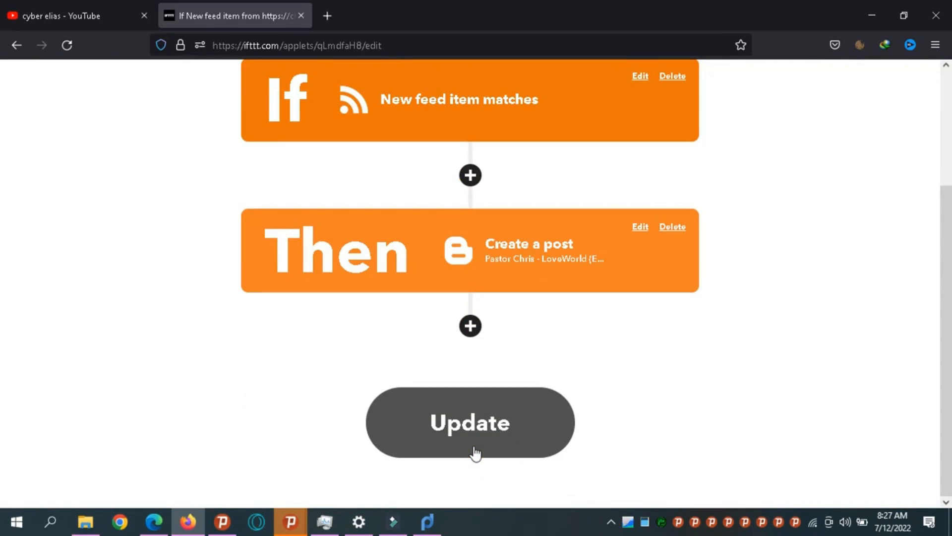
pyautogui.click(499, 440)
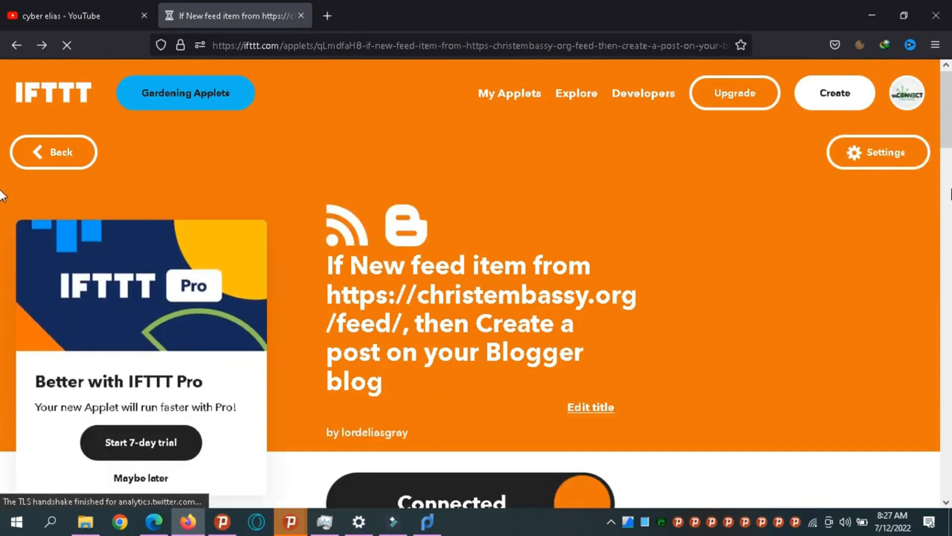
# Enable 'Notify me when this runs', run Check now, and open View activity.
pyautogui.moveTo(948, 127); pyautogui.dragTo(948, 198)
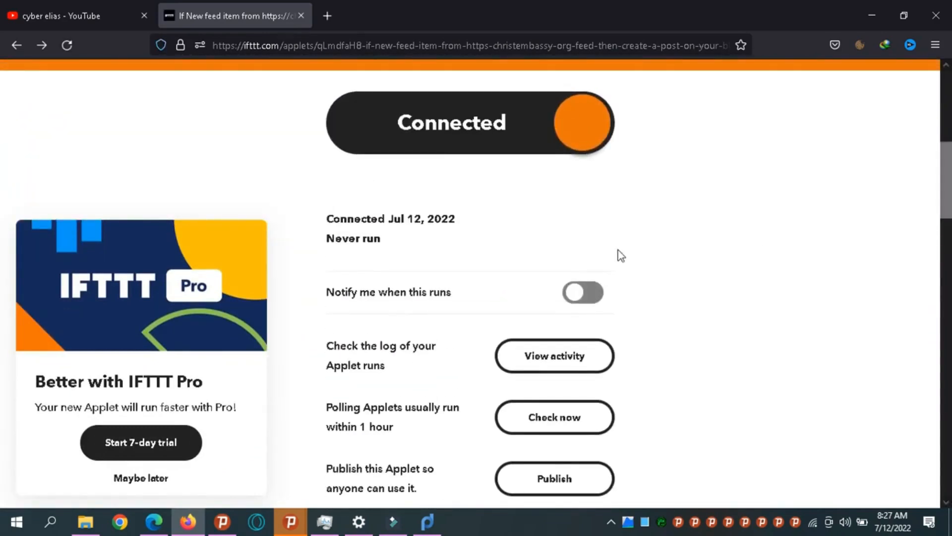
pyautogui.click(583, 309)
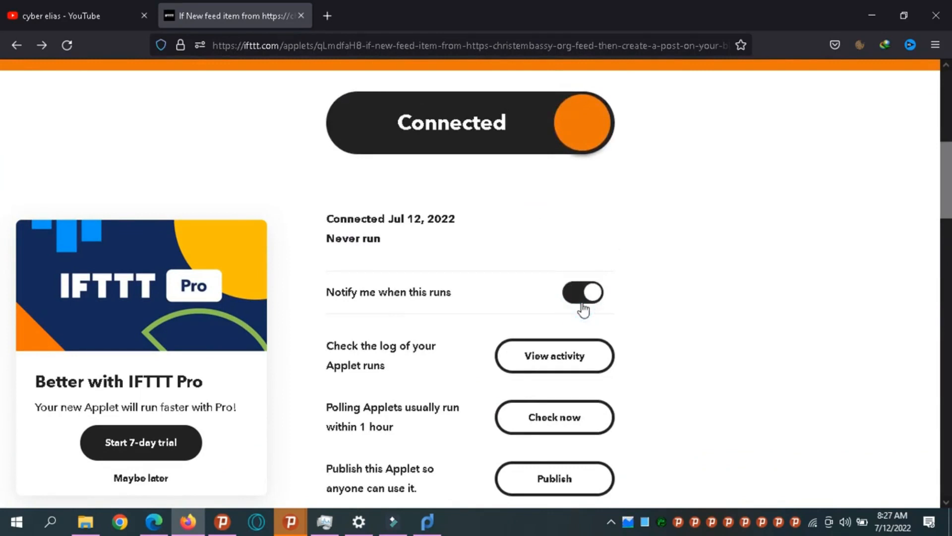
pyautogui.moveTo(949, 180); pyautogui.dragTo(947, 204)
pyautogui.click(545, 296)
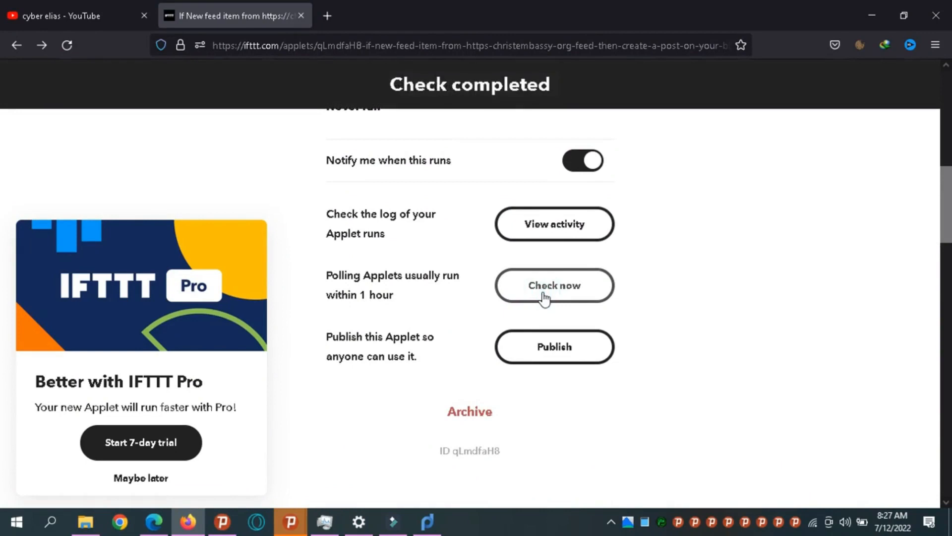
pyautogui.click(540, 238)
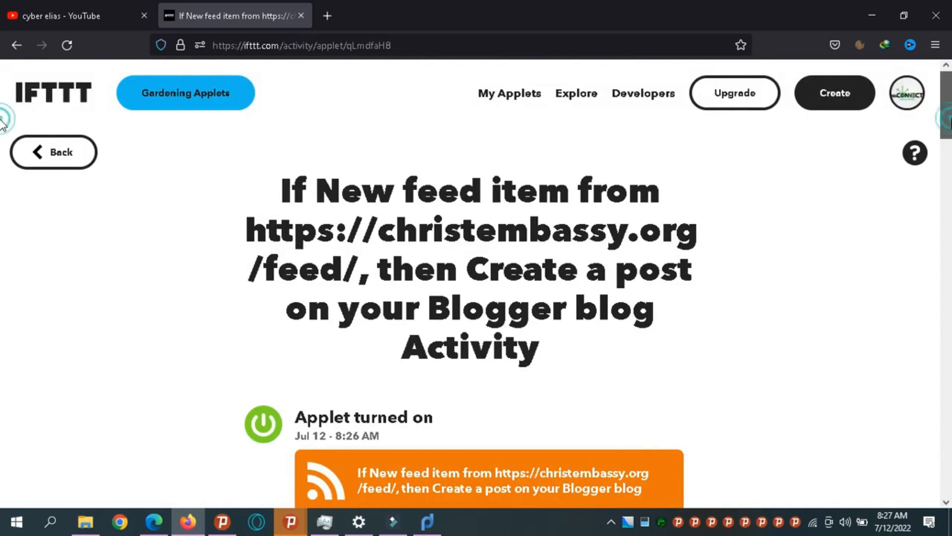
pyautogui.scroll(-5, 2, 131)
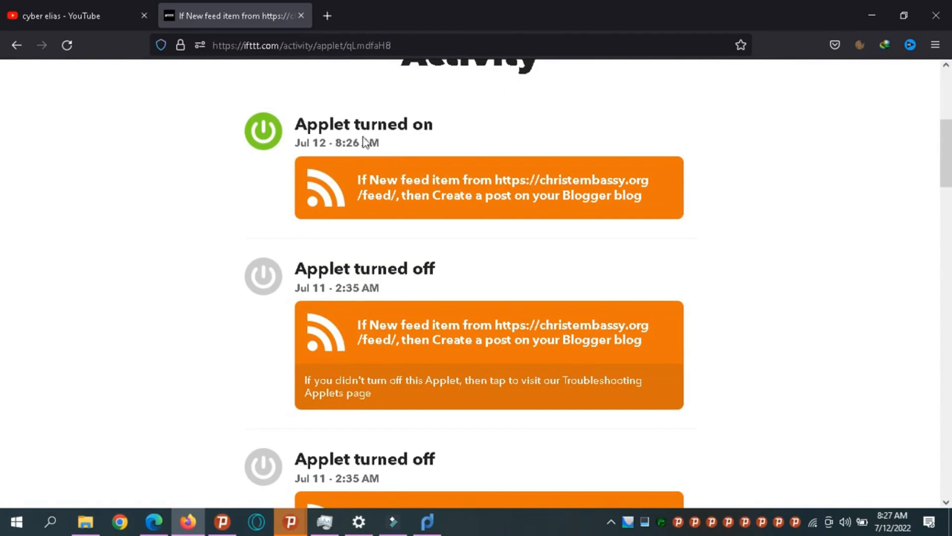
pyautogui.scroll(-3, 3, 184)
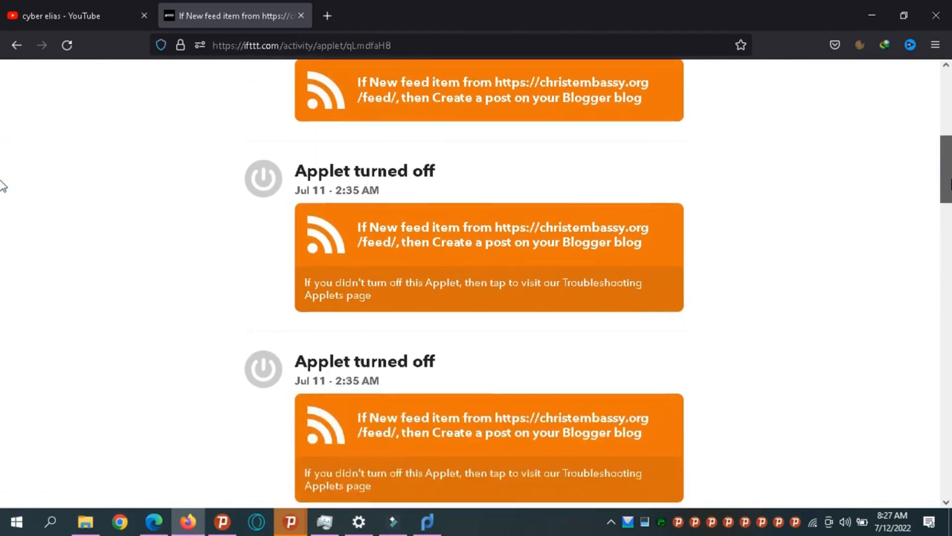
pyautogui.moveTo(951, 218); pyautogui.dragTo(951, 315)
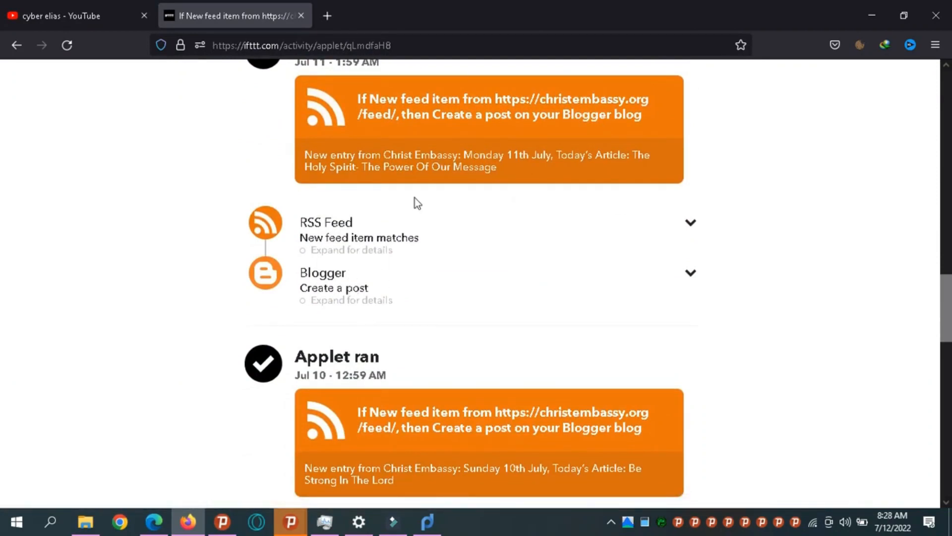
pyautogui.moveTo(948, 304); pyautogui.dragTo(2, 102)
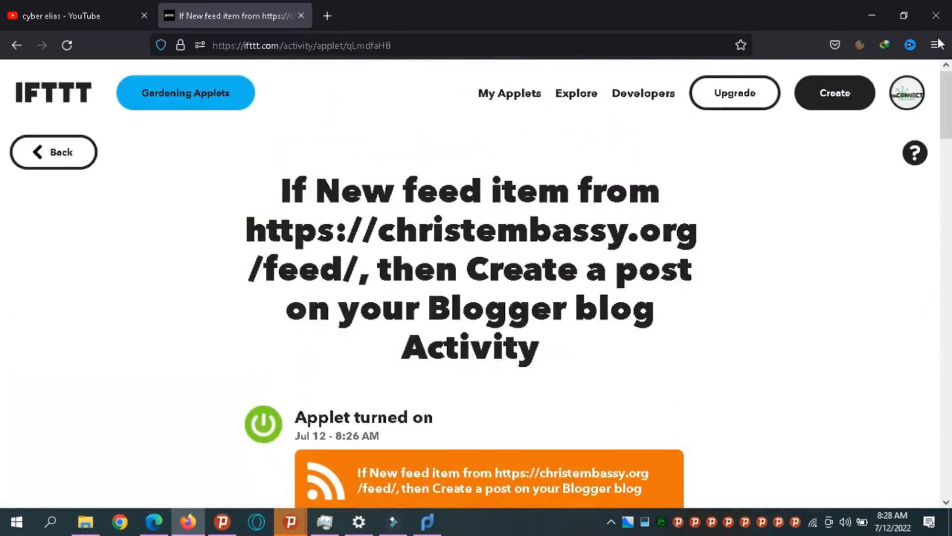
# Load the blog's blogspot.com address in a new tab and open the 12 July 2022 Rhapsody post.
pyautogui.click(332, 10)
pyautogui.write('pas')
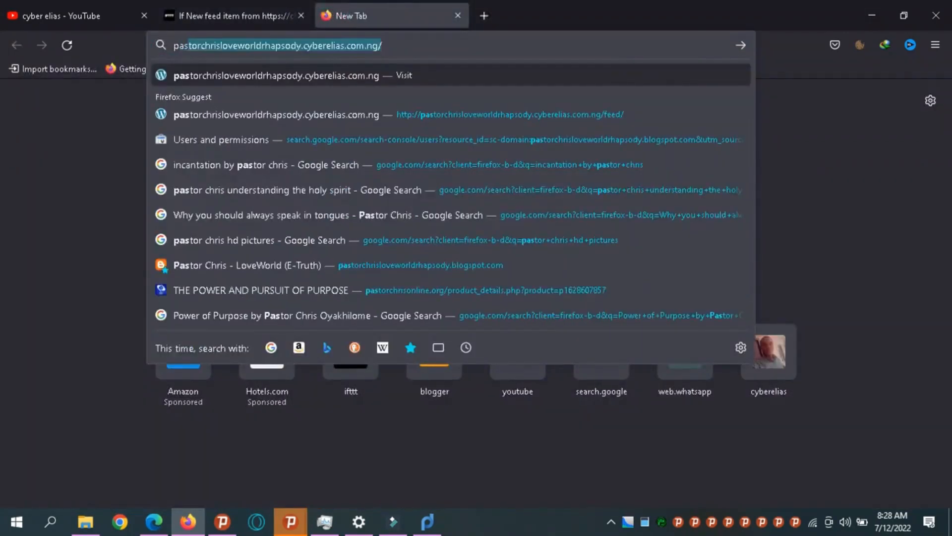
pyautogui.press('End')
pyautogui.press('BackSpace')
pyautogui.press('BackSpace')
pyautogui.press('BackSpace')
pyautogui.press('BackSpace')
pyautogui.press('BackSpace')
pyautogui.press('BackSpace')
pyautogui.press('BackSpace')
pyautogui.press('BackSpace')
pyautogui.press('BackSpace')
pyautogui.press('BackSpace')
pyautogui.press('BackSpace')
pyautogui.press('BackSpace')
pyautogui.press('BackSpace')
pyautogui.press('BackSpace')
pyautogui.press('BackSpace')
pyautogui.press('BackSpace')
pyautogui.press('BackSpace')
pyautogui.press('BackSpace')
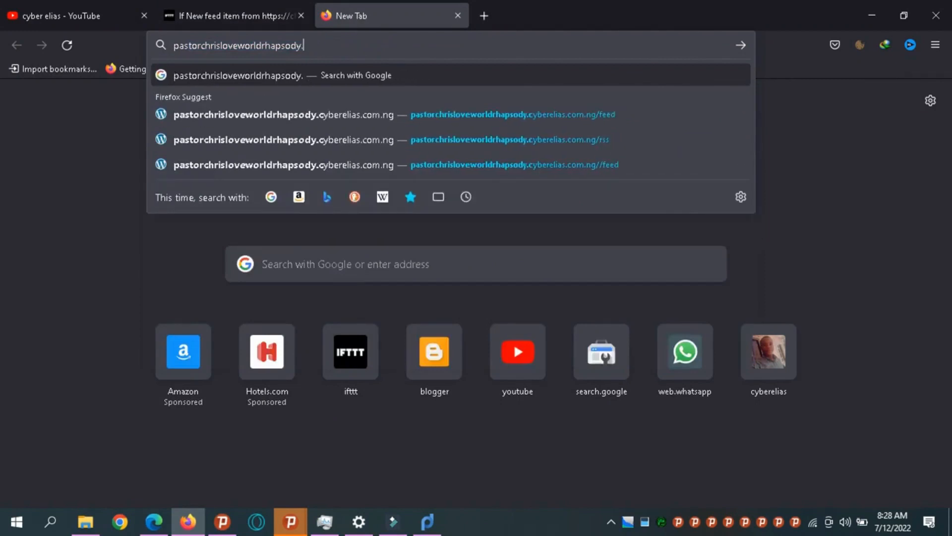
pyautogui.write('blogspot.com')
pyautogui.press('Return')
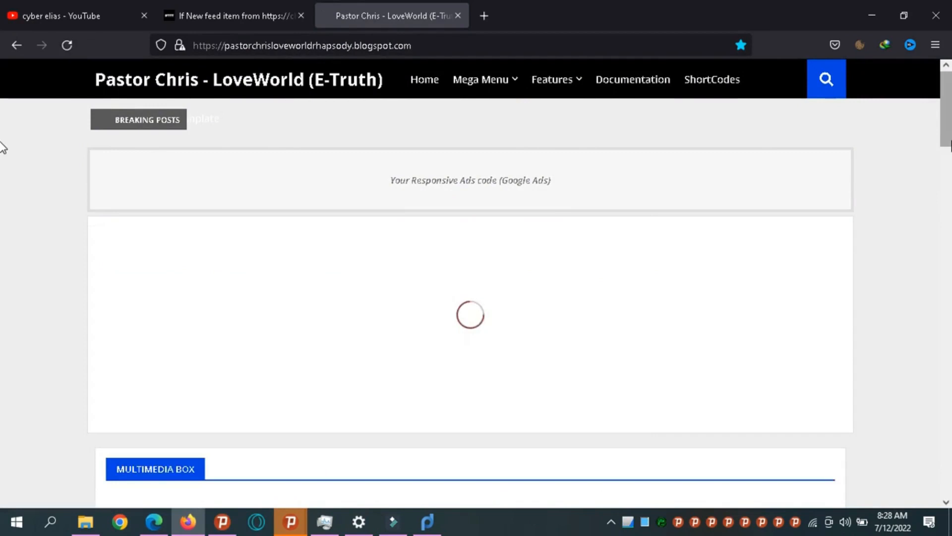
pyautogui.scroll(-5, 2, 148)
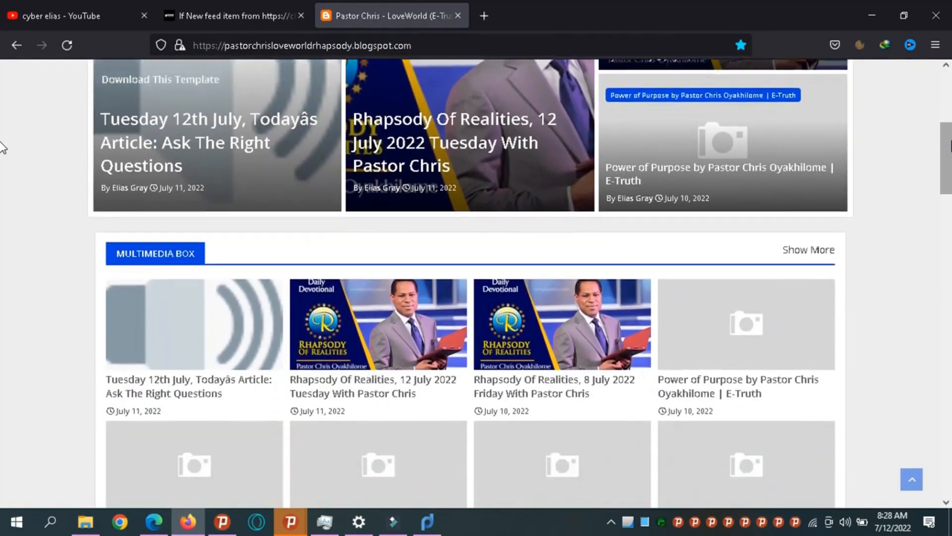
pyautogui.scroll(2, 3, 148)
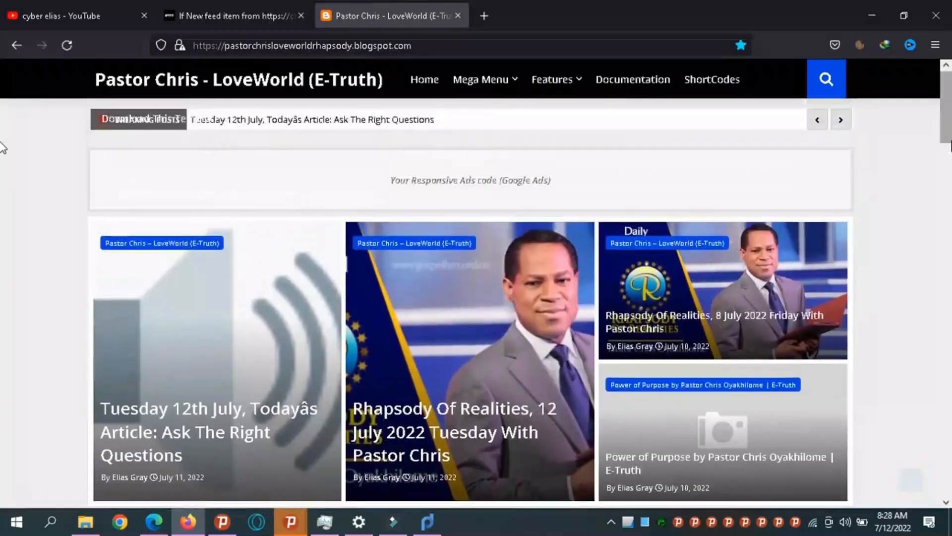
pyautogui.scroll(-3, 2, 147)
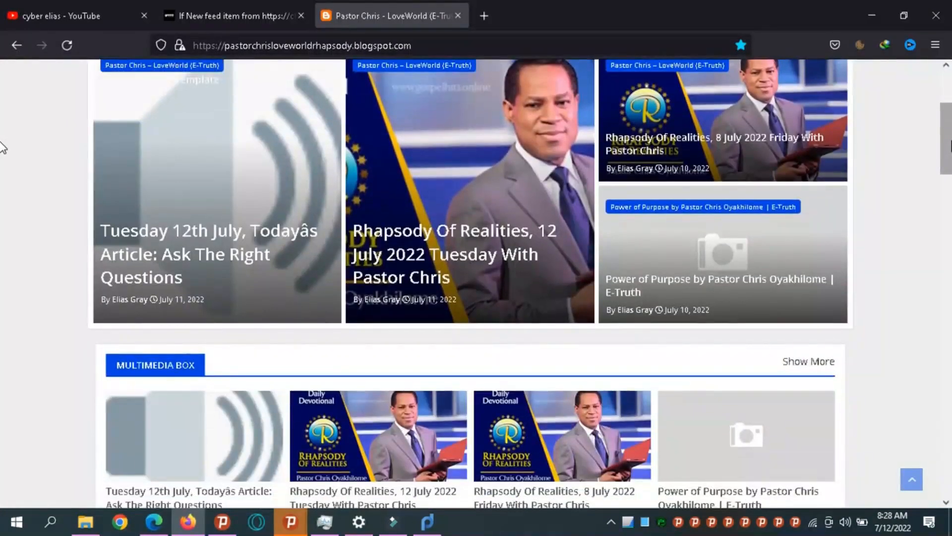
pyautogui.click(409, 243)
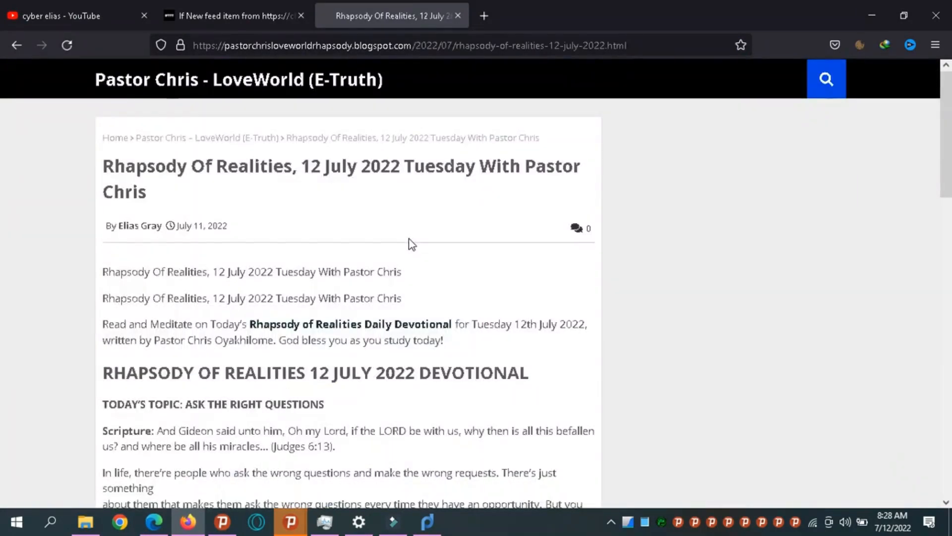
# Scroll through the 'ASK THE RIGHT QUESTIONS' devotional and back to the top.
pyautogui.scroll(-10, 412, 244)
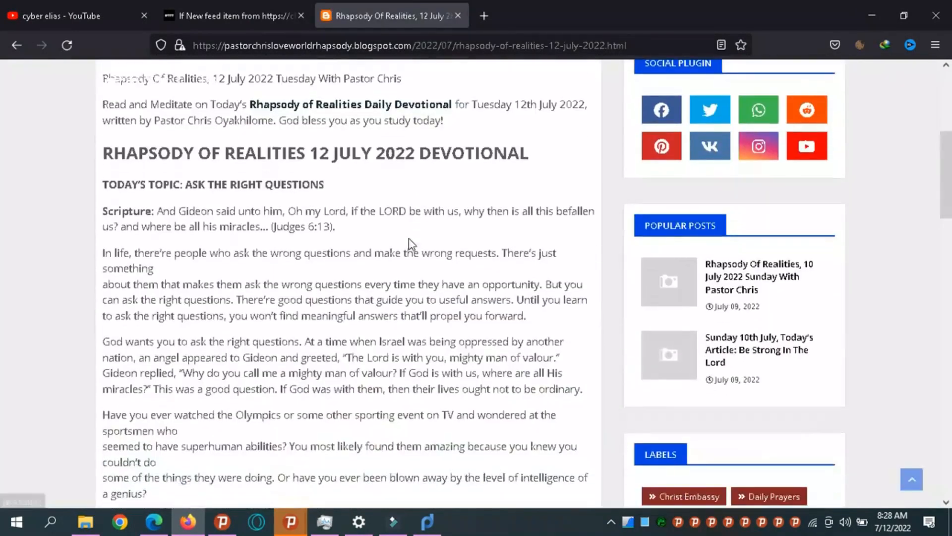
pyautogui.scroll(-10, 410, 241)
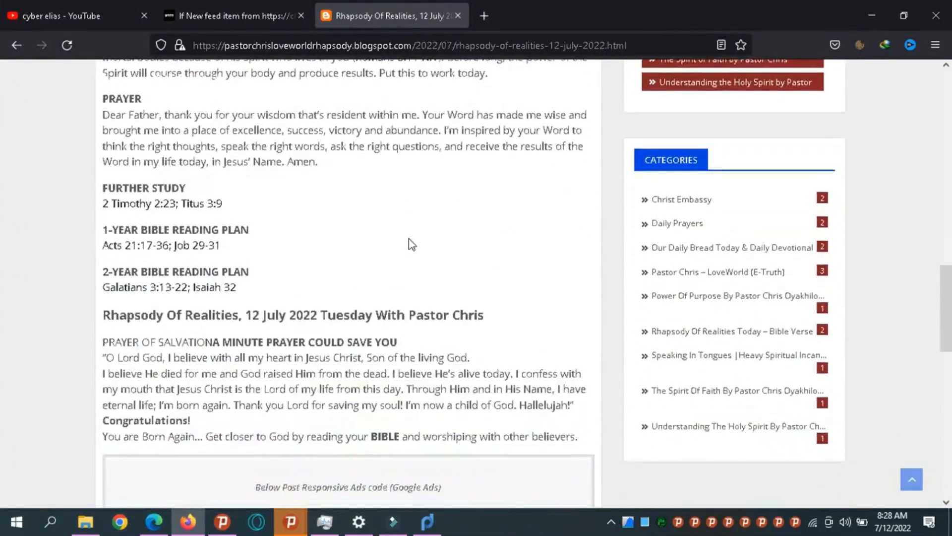
pyautogui.scroll(-10, 411, 244)
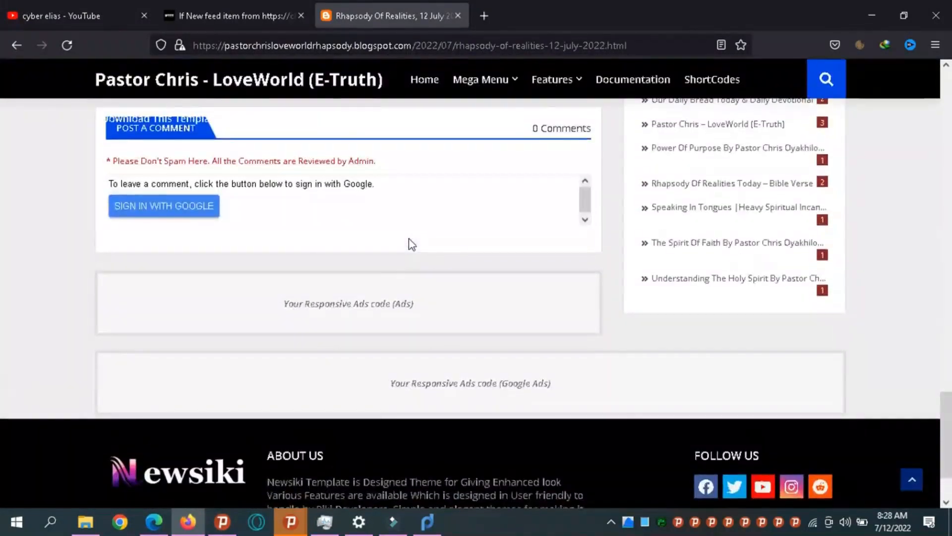
pyautogui.scroll(5, 411, 244)
pyautogui.scroll(15, 412, 244)
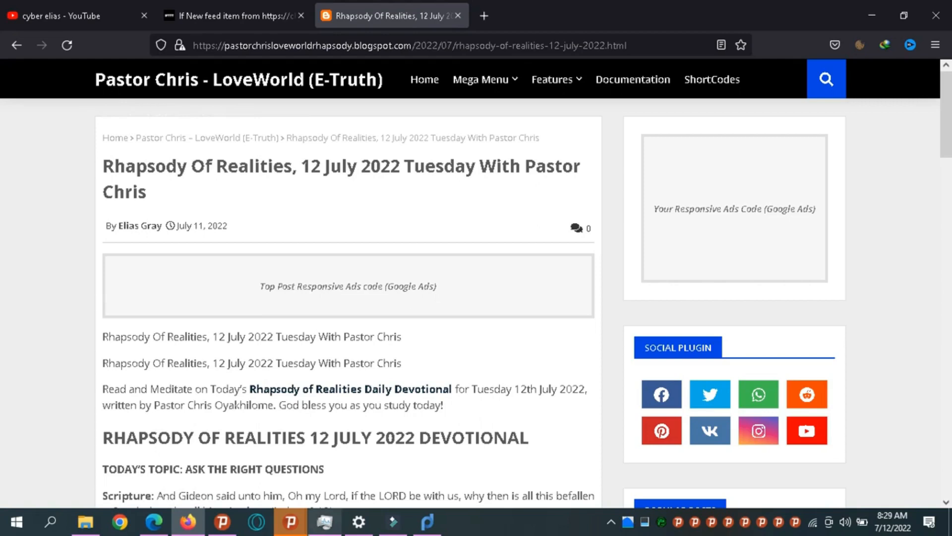
# Stop the Wondershare recording from its system-tray icon's Stop Recording option.
pyautogui.click(611, 522)
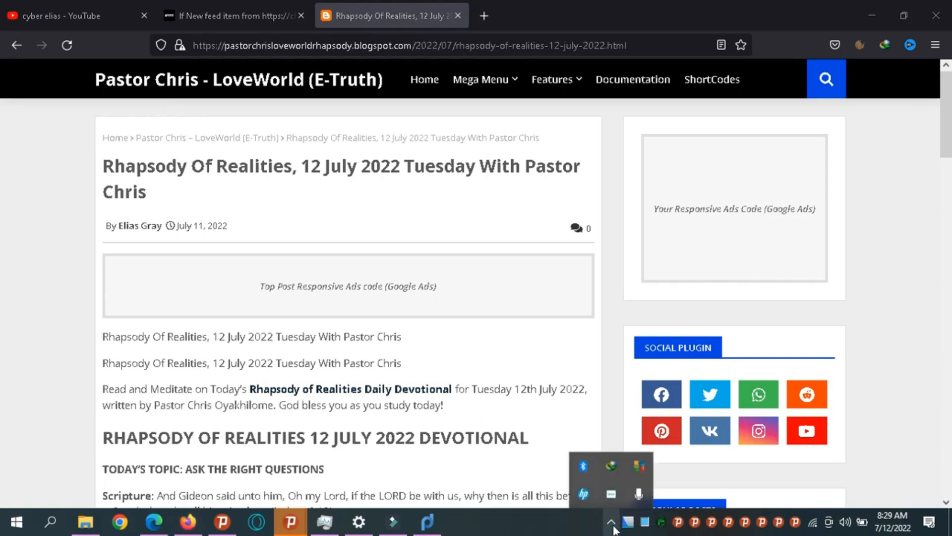
pyautogui.rightClick(612, 493)
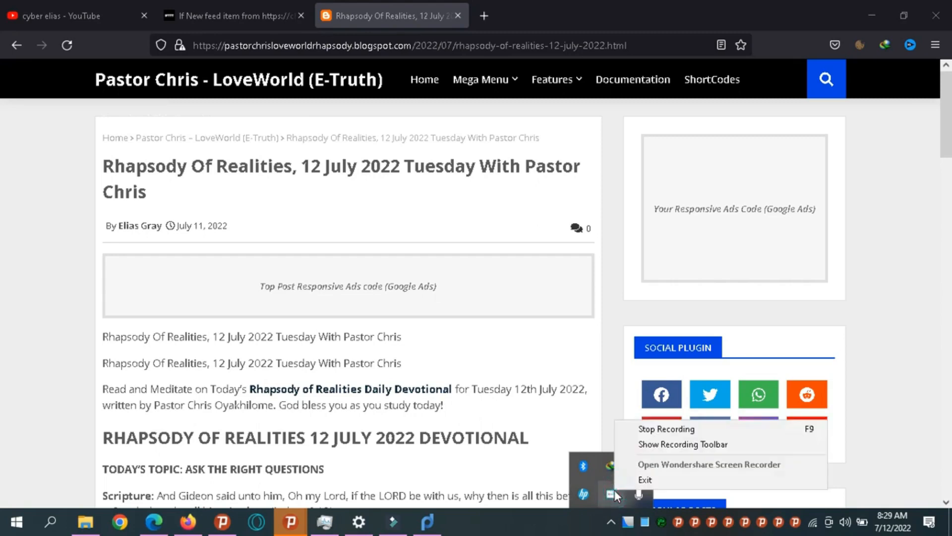
pyautogui.click(636, 432)
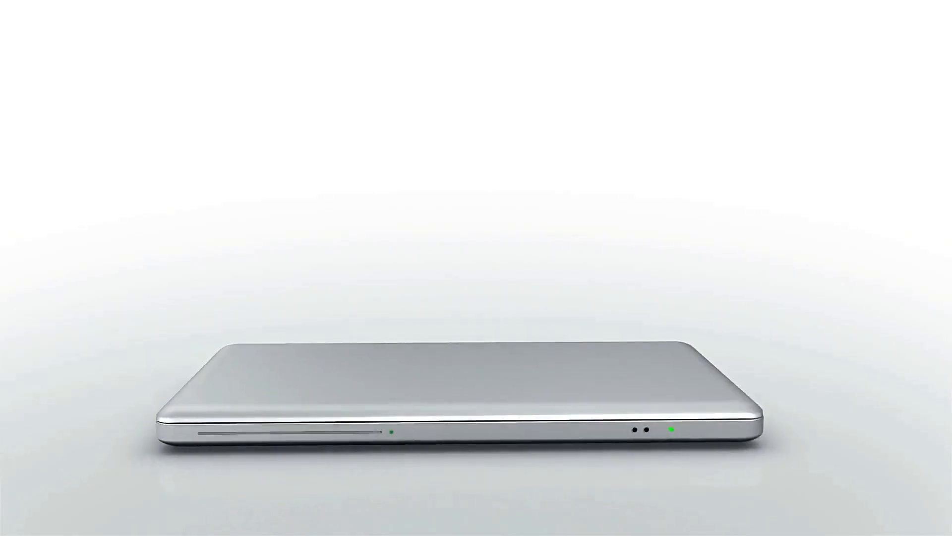